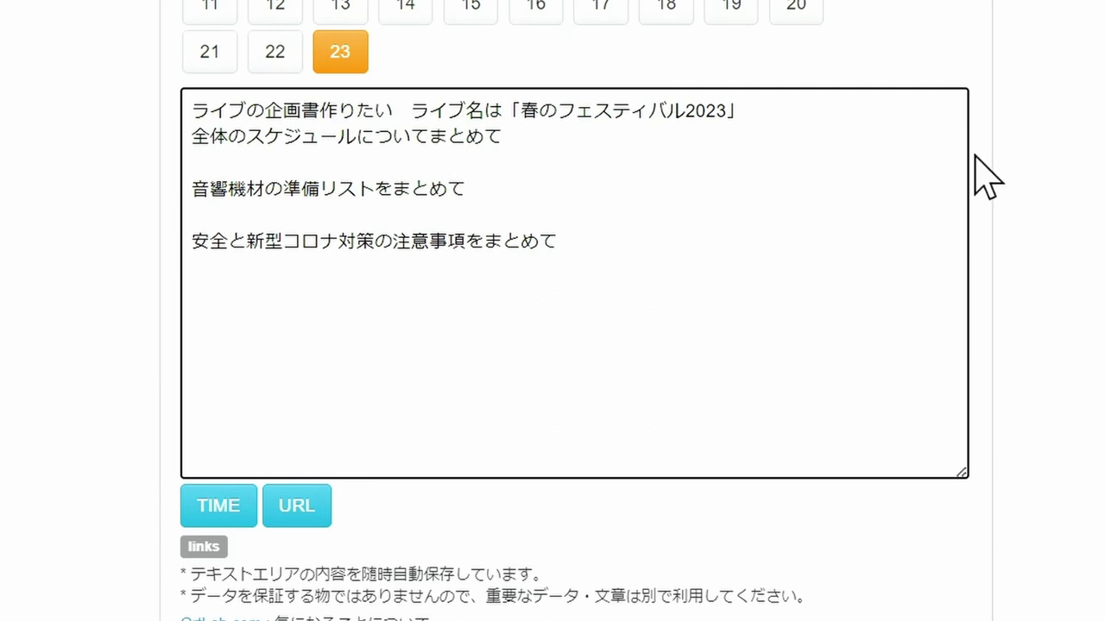
Select both lines of the 春のフェスティバル2023 overall-schedule prompt in the notepad
{"action": "left_click", "coordinate": [540, 145]}
{"action": "left_click_drag", "start_coordinate": [539, 145], "coordinate": [173, 114]}
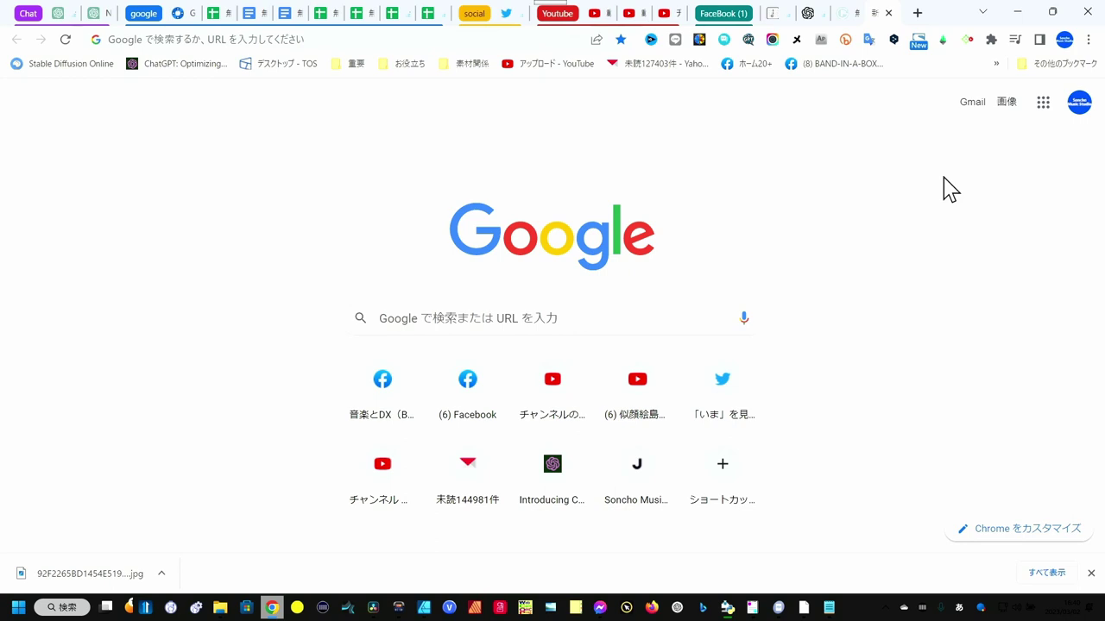
Open Google Docs (ドキュメント) from the Google apps grid in the new Chrome tab
{"action": "left_click", "coordinate": [1047, 110]}
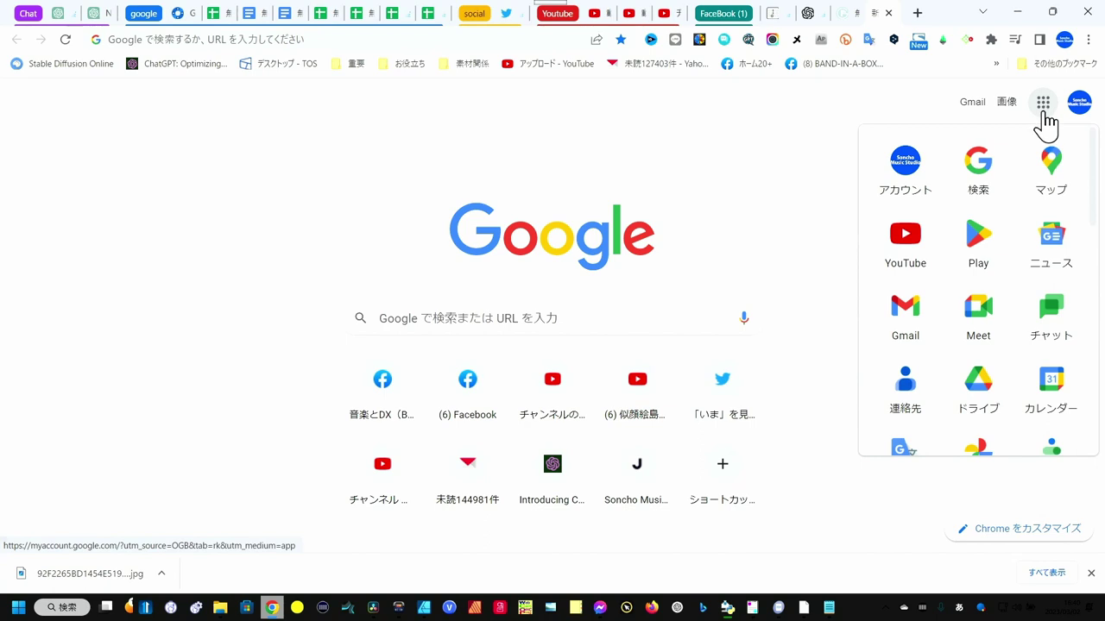
{"action": "scroll", "coordinate": [1008, 277], "scroll_direction": "down", "scroll_amount": 2}
{"action": "scroll", "coordinate": [1008, 278], "scroll_direction": "down", "scroll_amount": 1}
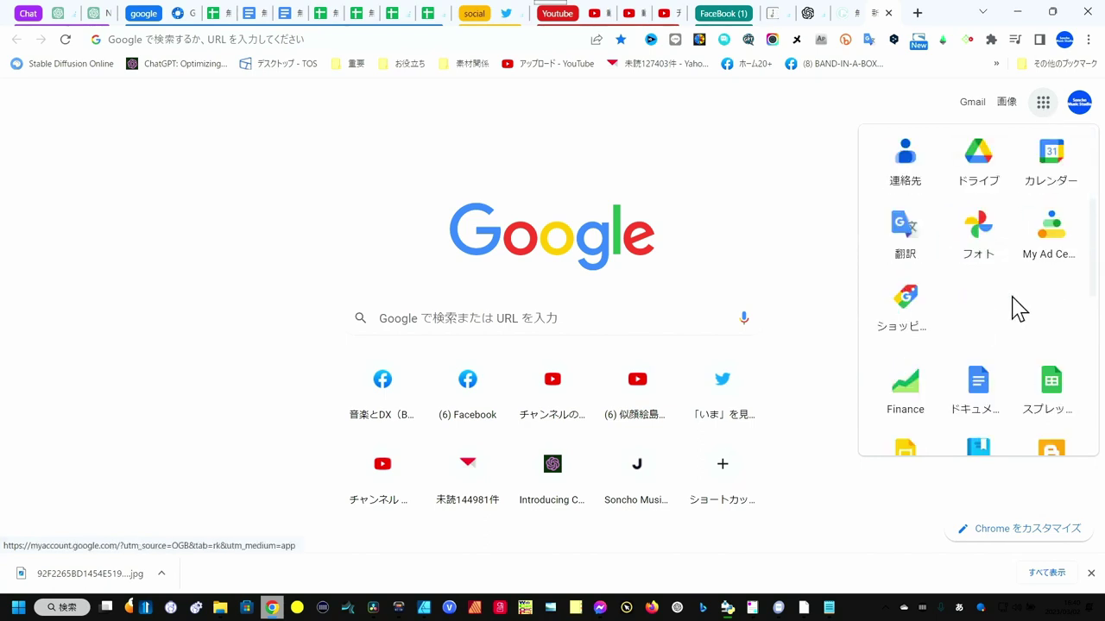
{"action": "left_click", "coordinate": [981, 404]}
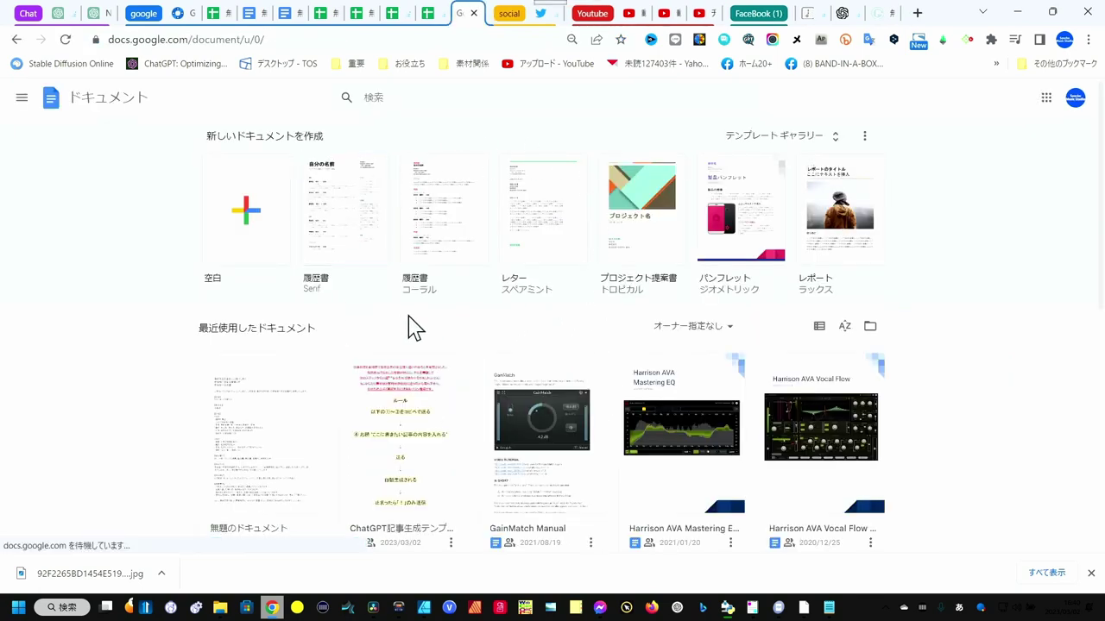
Create a blank (空白) document and launch the GPT for Sheets™ and Docs™ sidebar from Extensions
{"action": "left_click", "coordinate": [263, 245]}
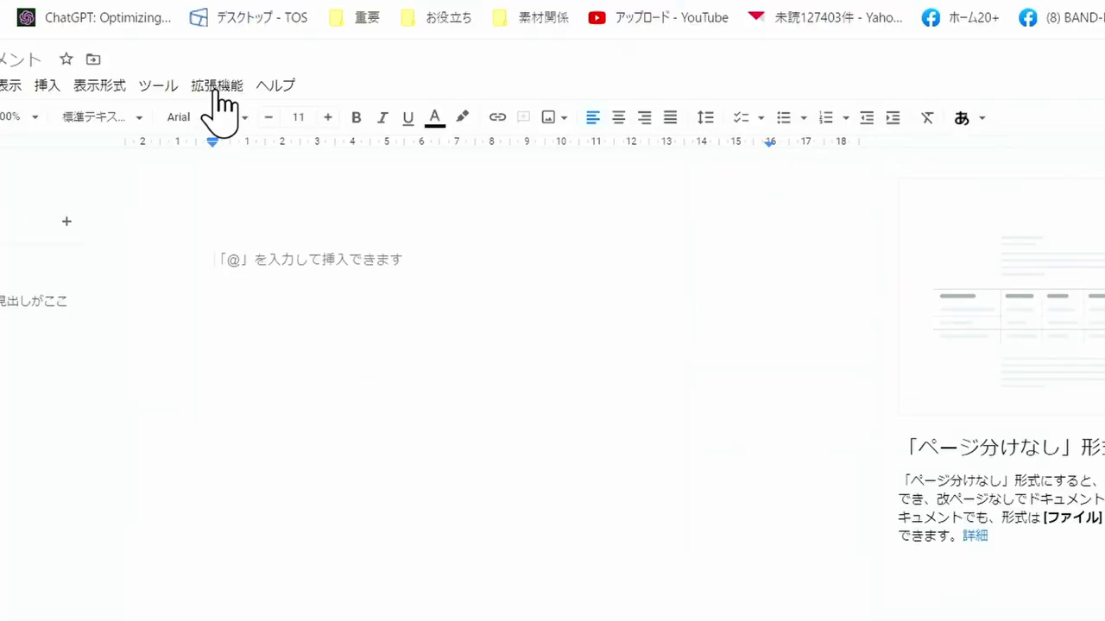
{"action": "left_click", "coordinate": [217, 92]}
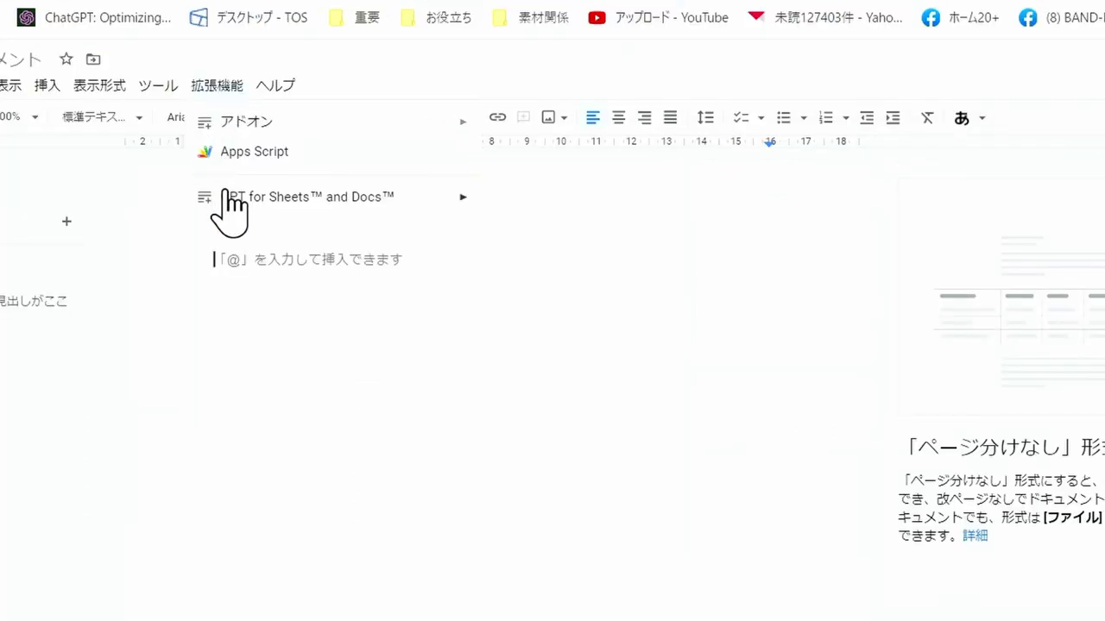
{"action": "mouse_move", "coordinate": [229, 207]}
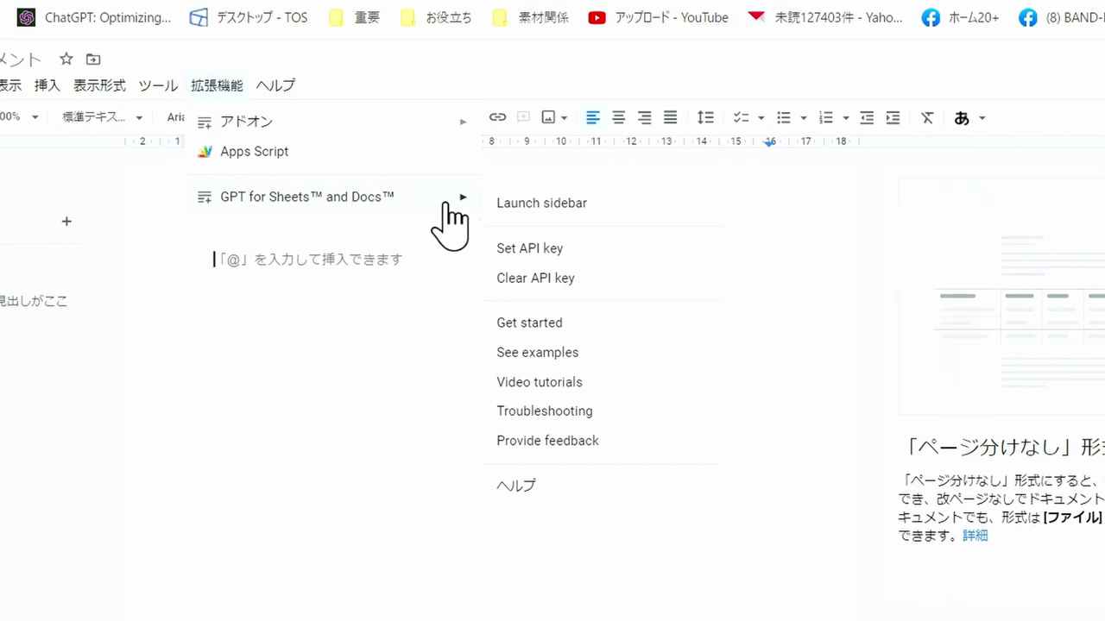
{"action": "left_click", "coordinate": [526, 207]}
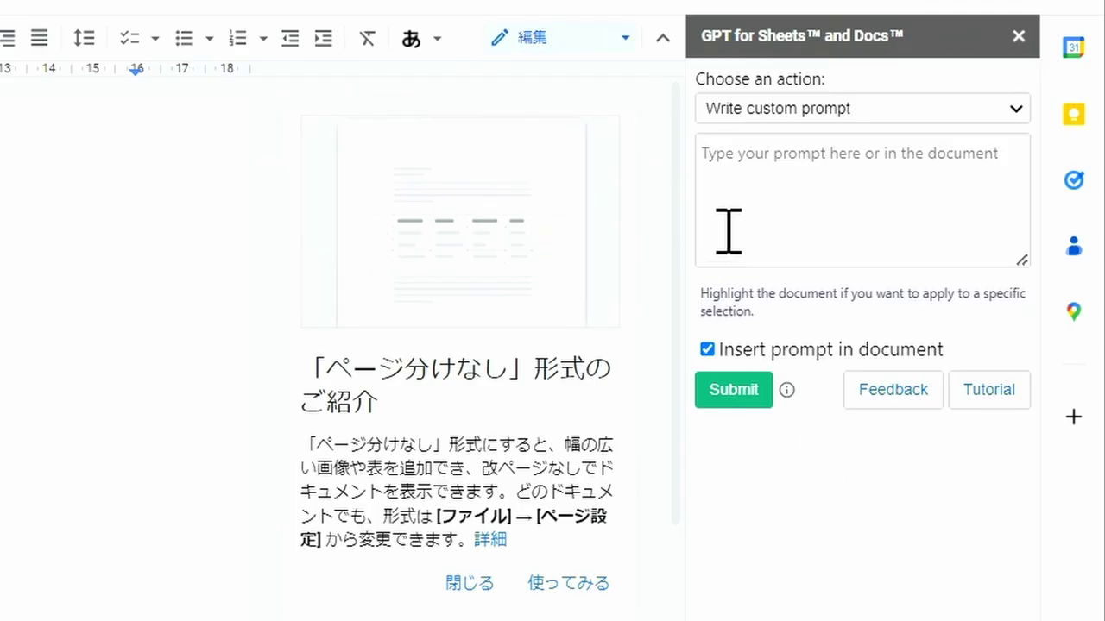
Enter the prompt 'ライブの企画書作りたい ライブ名は「春のフェスティバル2023」 全体のスケジュールについてまとめて' in the GPT sidebar
{"action": "left_click", "coordinate": [724, 164]}
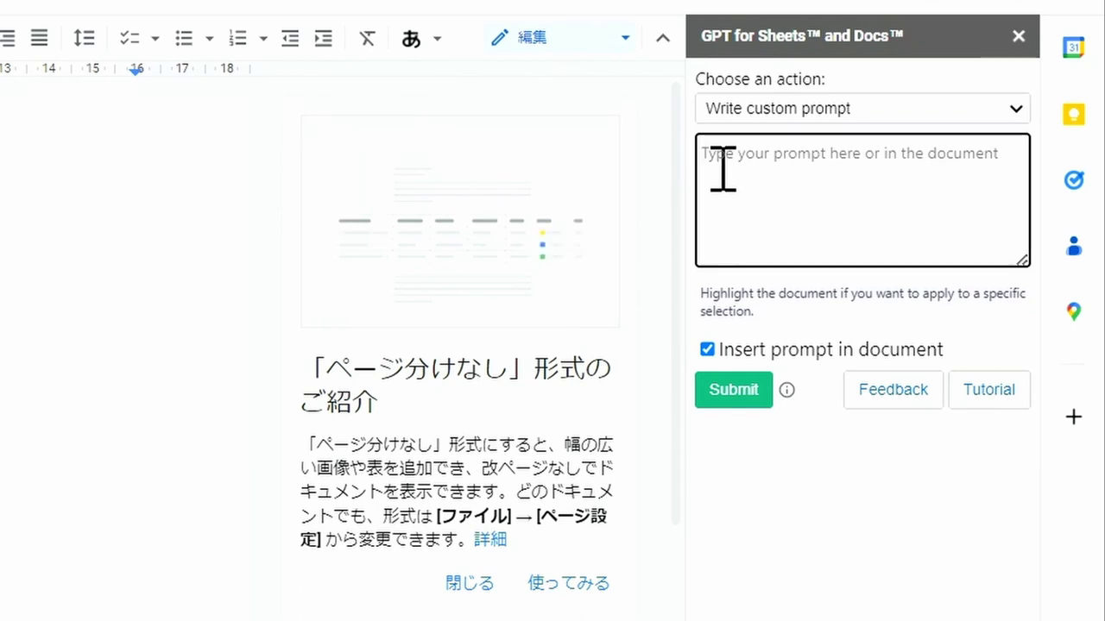
{"action": "type", "text": "ライブの企画書作りたい　ライブ名は「春のフェスティバル2023」 全体のスケジュールについてまとめて"}
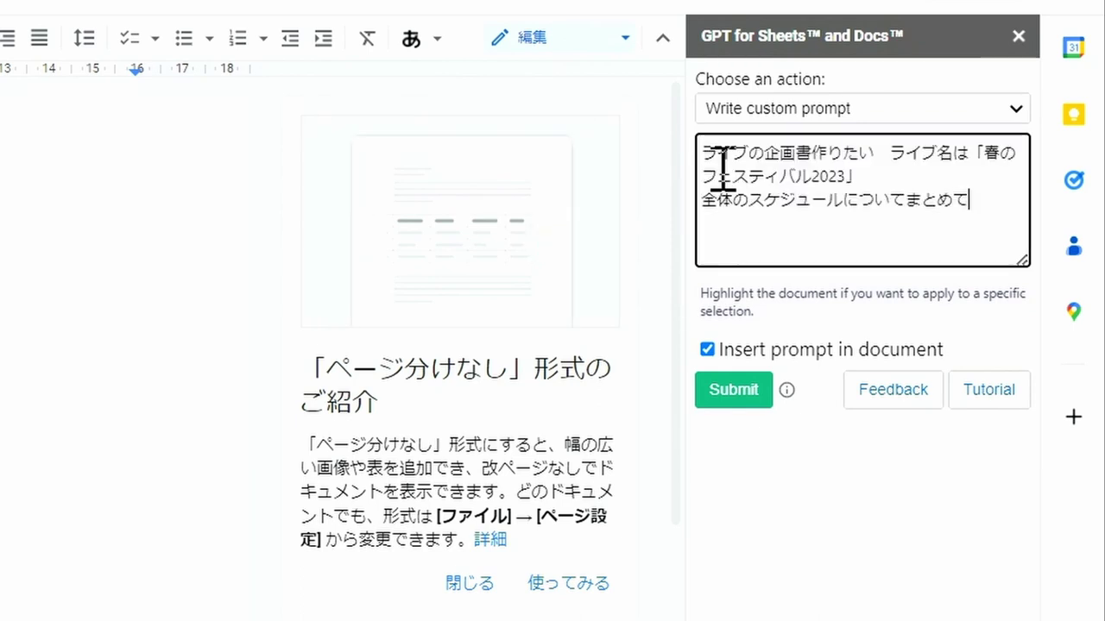
{"action": "scroll", "coordinate": [872, 216], "scroll_direction": "down", "scroll_amount": 4}
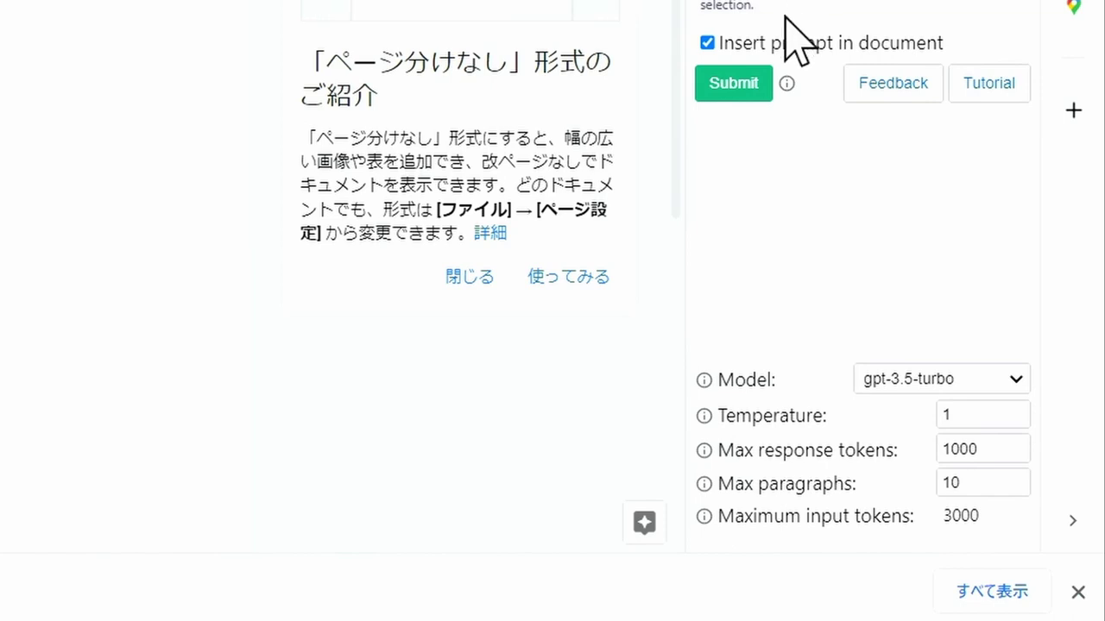
Submit the prompt so GPT inserts the 2023年5月20日 festival timetable into the document
{"action": "left_click", "coordinate": [734, 83]}
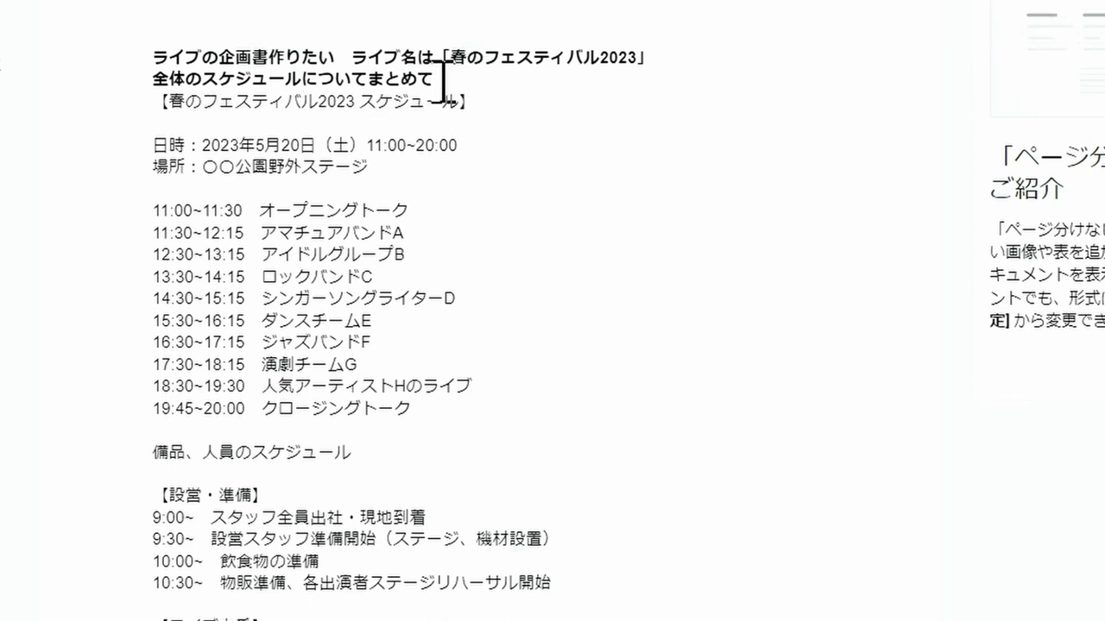
Delete the two bold prompt lines, then review the schedule down to the 備品・人員 list
{"action": "left_click", "coordinate": [435, 80]}
{"action": "left_click_drag", "start_coordinate": [436, 79], "coordinate": [158, 64]}
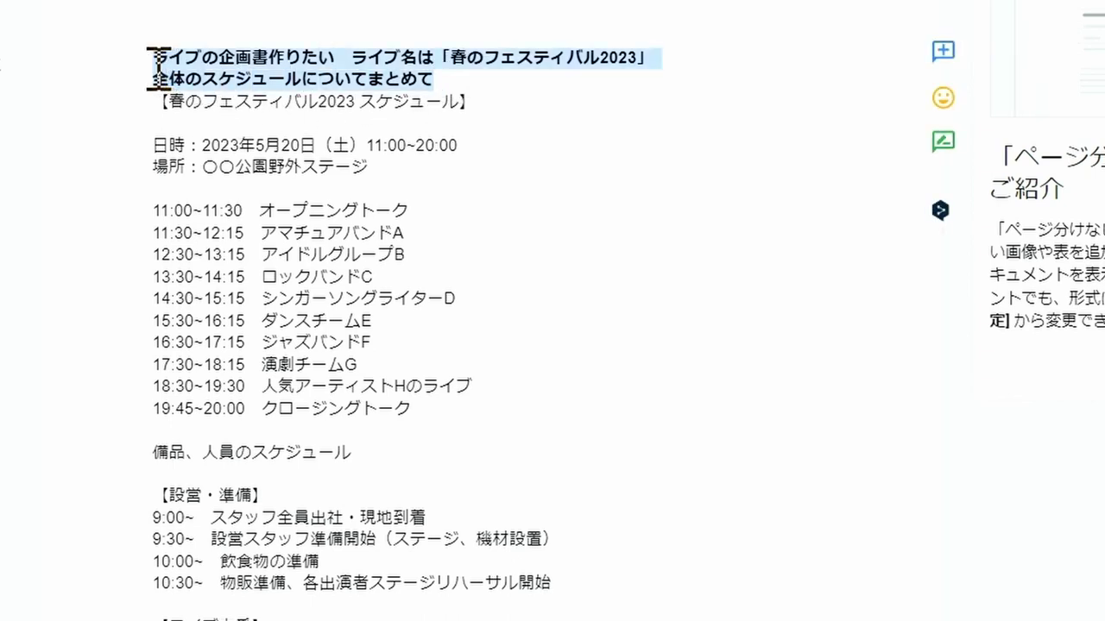
{"action": "key", "text": "BackSpace"}
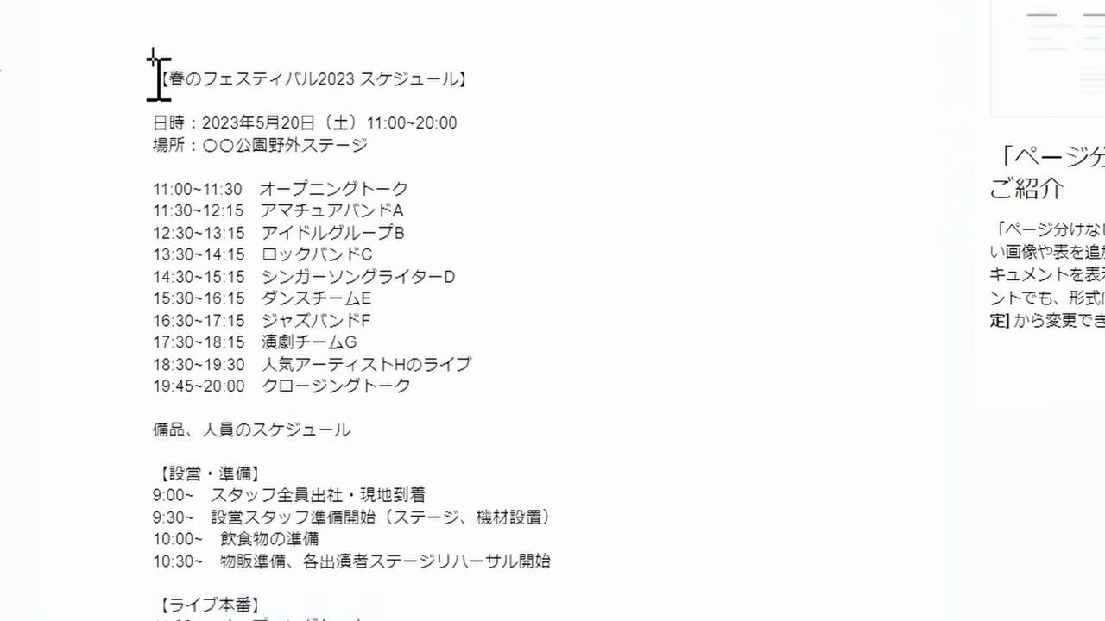
{"action": "scroll", "coordinate": [156, 69], "scroll_direction": "down", "scroll_amount": 1}
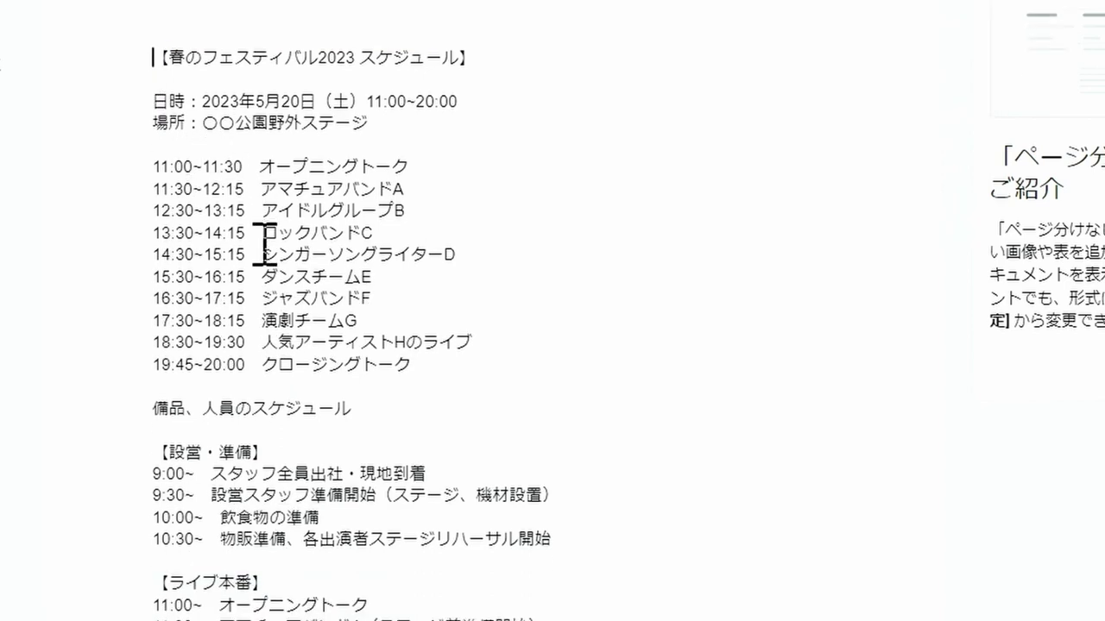
{"action": "scroll", "coordinate": [264, 246], "scroll_direction": "down", "scroll_amount": 3}
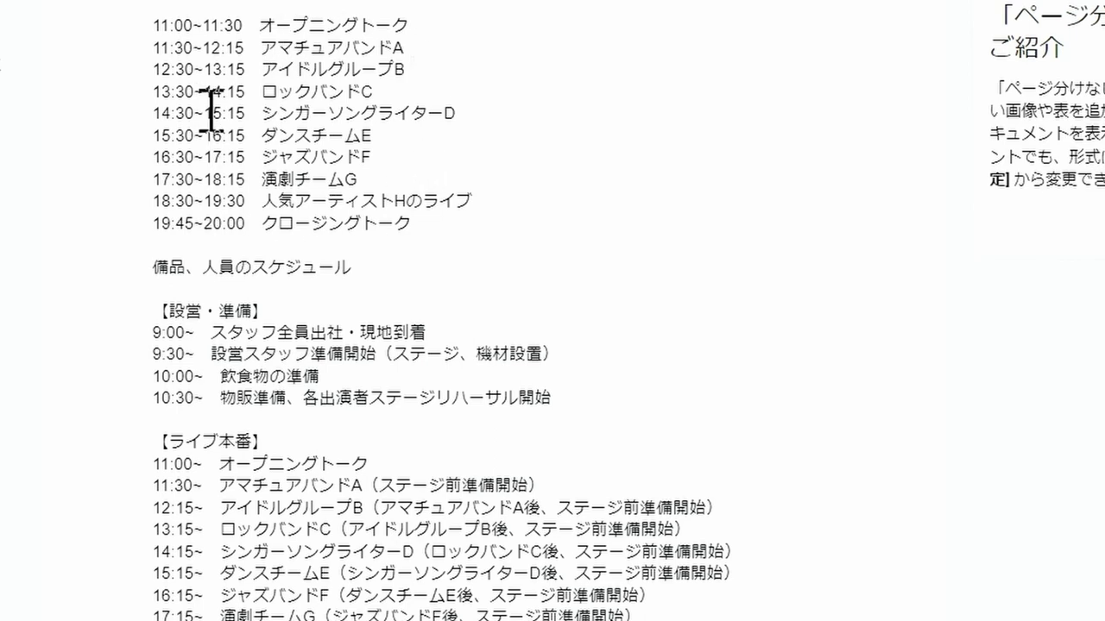
{"action": "scroll", "coordinate": [258, 62], "scroll_direction": "up", "scroll_amount": 3}
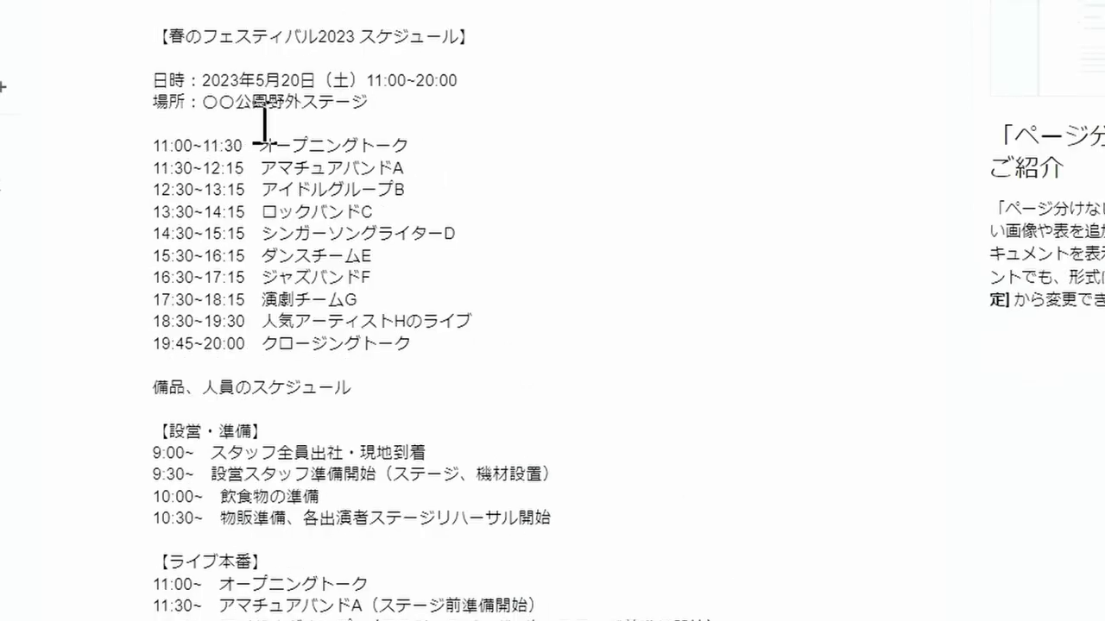
{"action": "scroll", "coordinate": [381, 334], "scroll_direction": "down", "scroll_amount": 3}
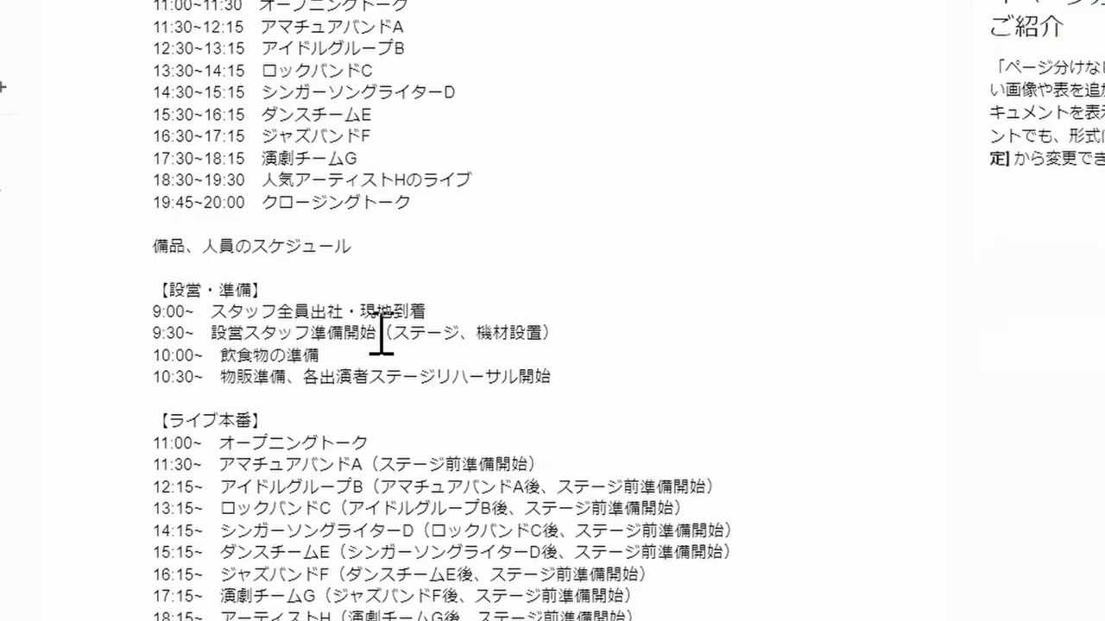
{"action": "scroll", "coordinate": [352, 319], "scroll_direction": "down", "scroll_amount": 3}
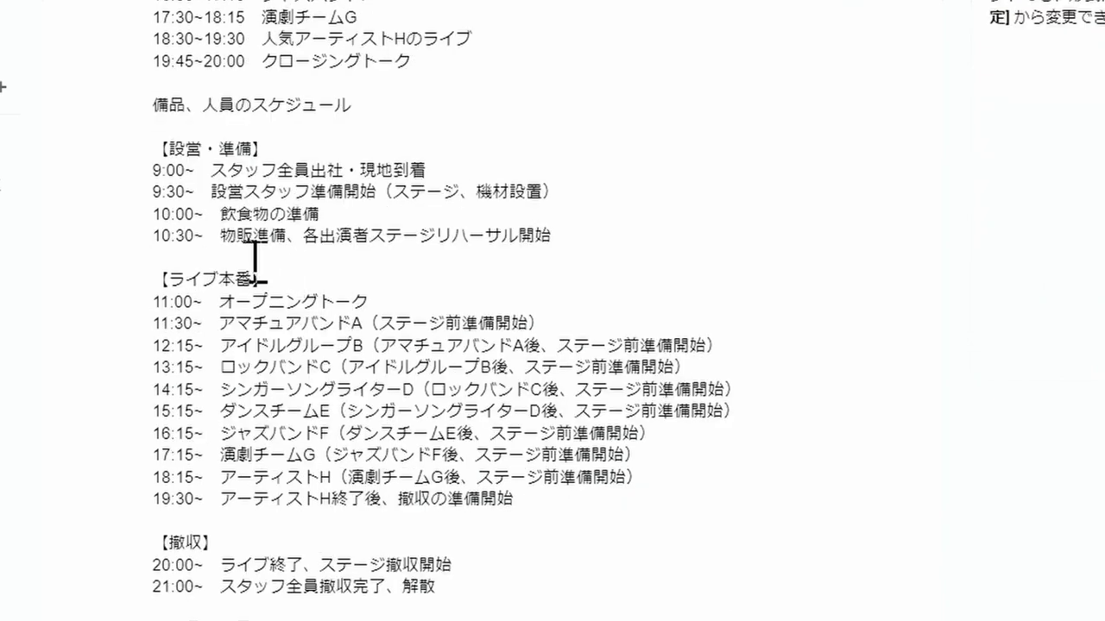
{"action": "scroll", "coordinate": [366, 281], "scroll_direction": "down", "scroll_amount": 6}
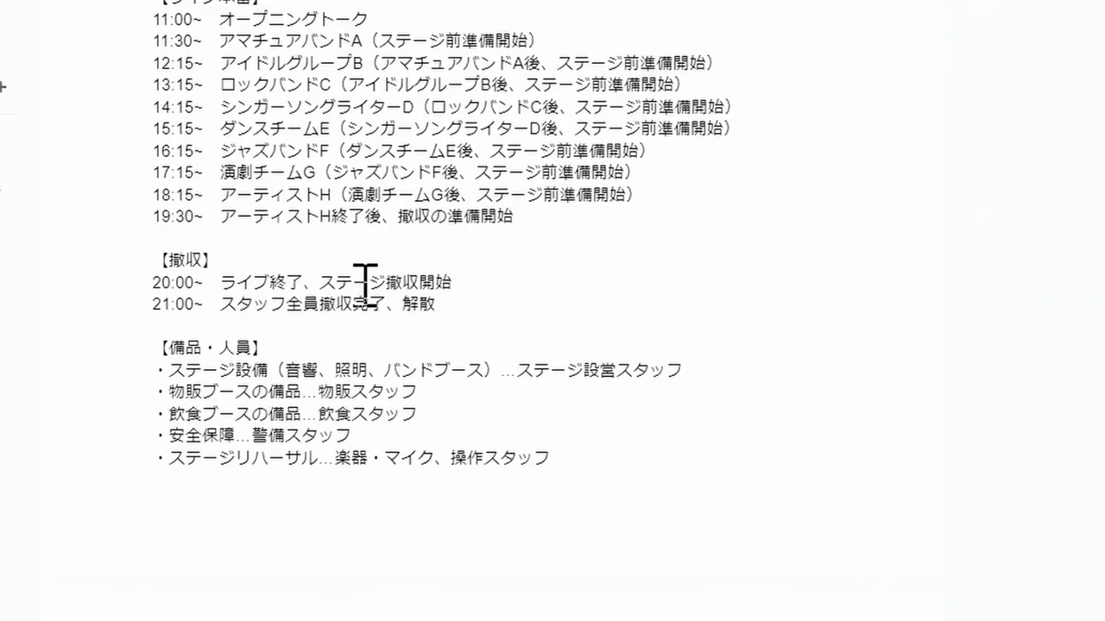
{"action": "scroll", "coordinate": [366, 281], "scroll_direction": "down", "scroll_amount": 6}
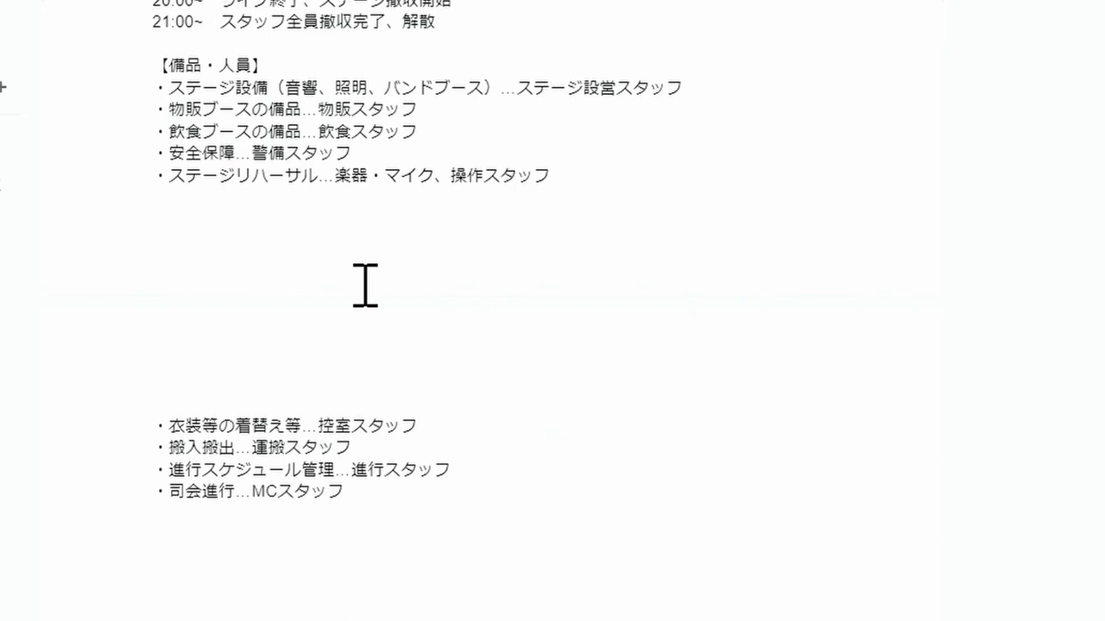
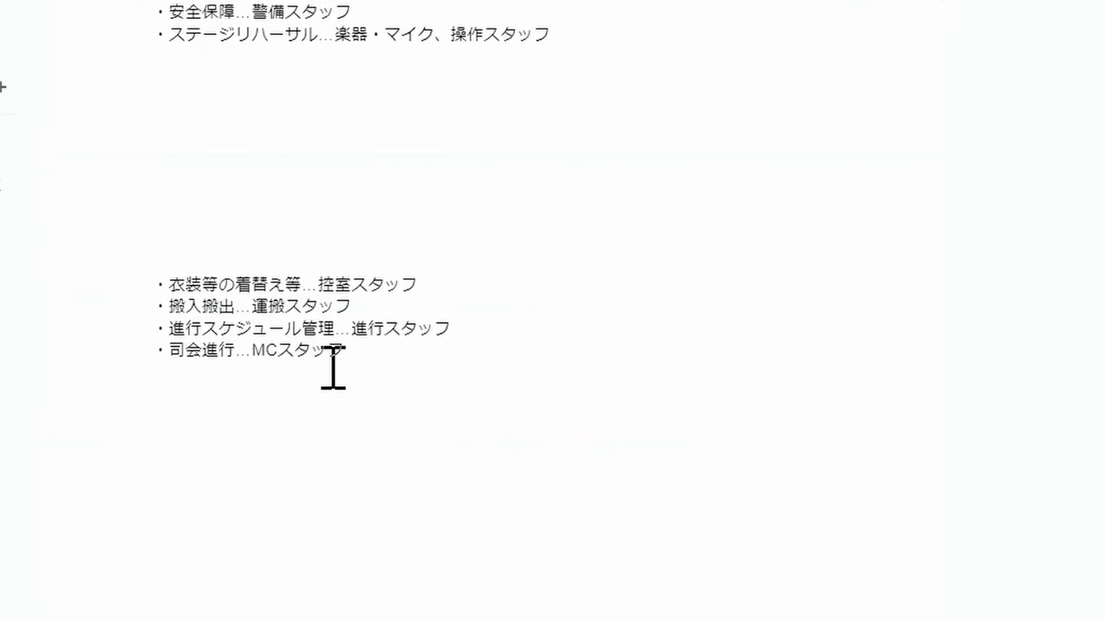
Below the MCスタッフ line, submit the saved prompt 音響機材の準備リストをまとめて to GPT
{"action": "left_click_drag", "start_coordinate": [374, 349], "coordinate": [425, 369]}
{"action": "left_click", "coordinate": [433, 399]}
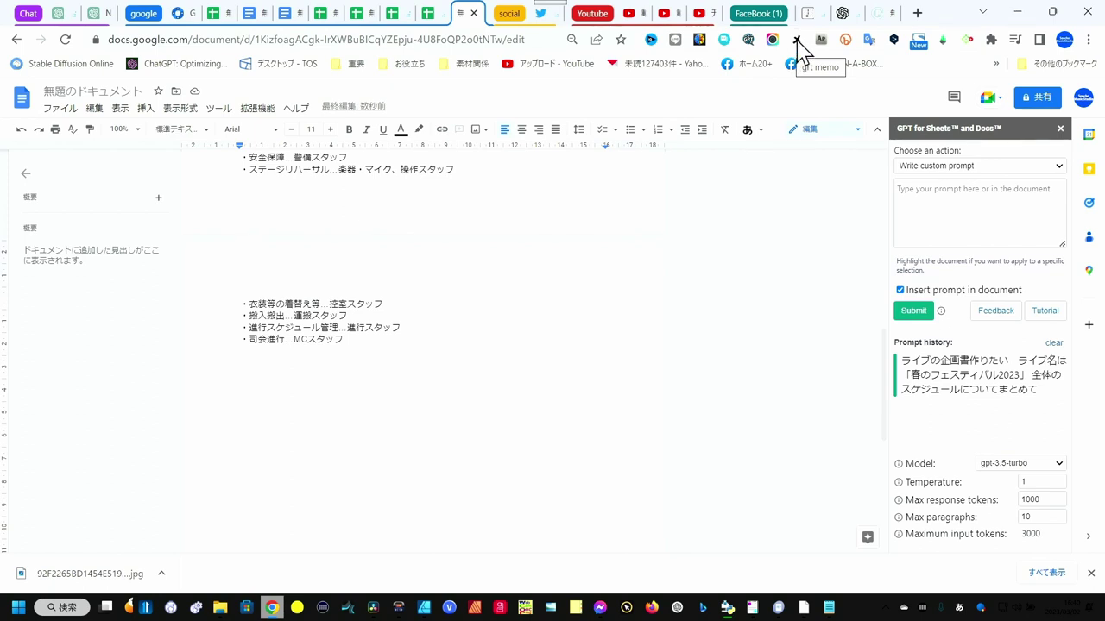
{"action": "left_click", "coordinate": [798, 44]}
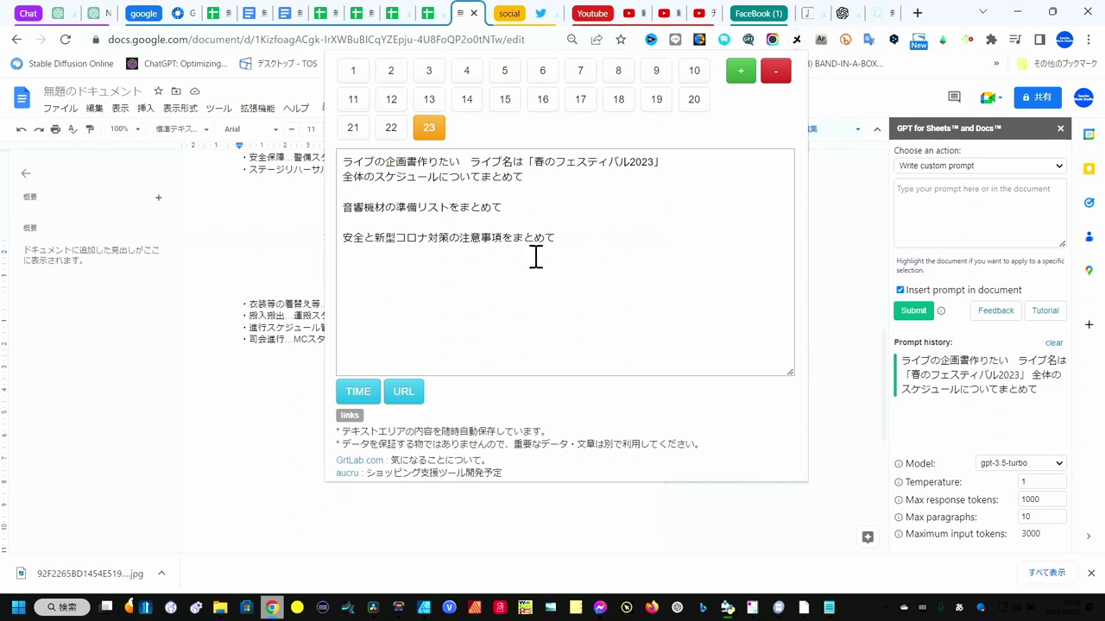
{"action": "left_click", "coordinate": [500, 210]}
{"action": "left_click_drag", "start_coordinate": [501, 209], "coordinate": [344, 211]}
{"action": "key", "text": "ctrl+c"}
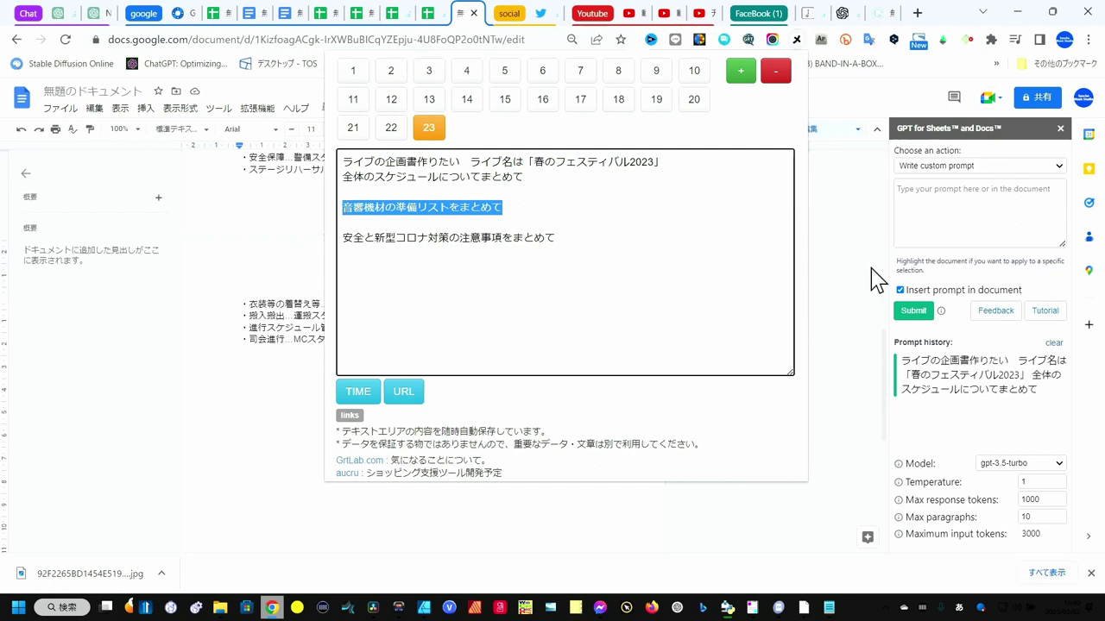
{"action": "left_click", "coordinate": [946, 197]}
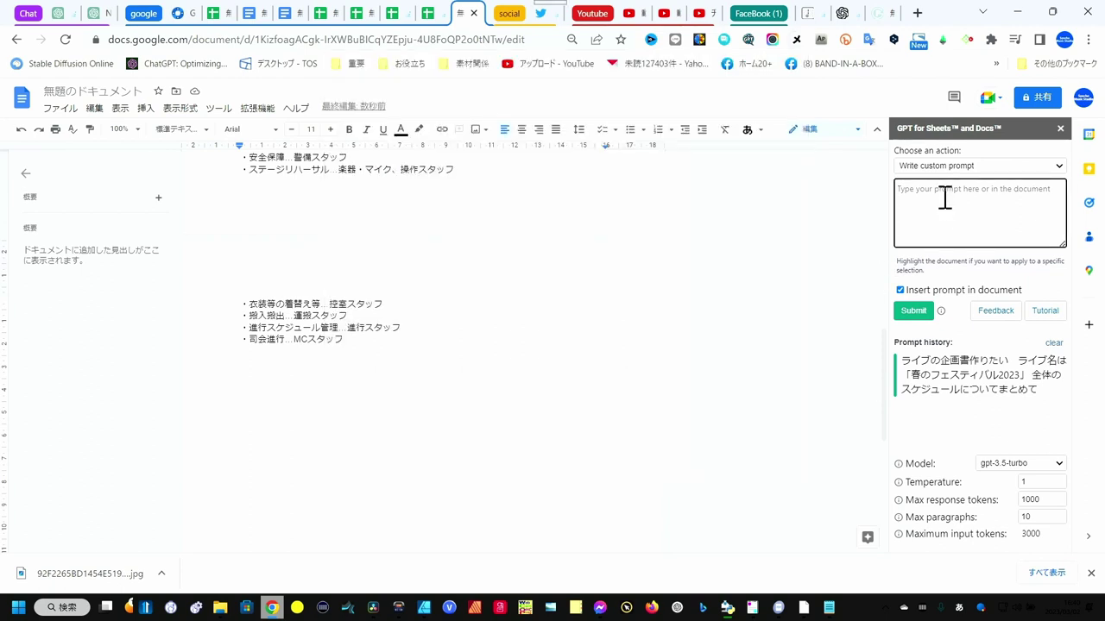
{"action": "key", "text": "ctrl+v"}
{"action": "left_click", "coordinate": [919, 318]}
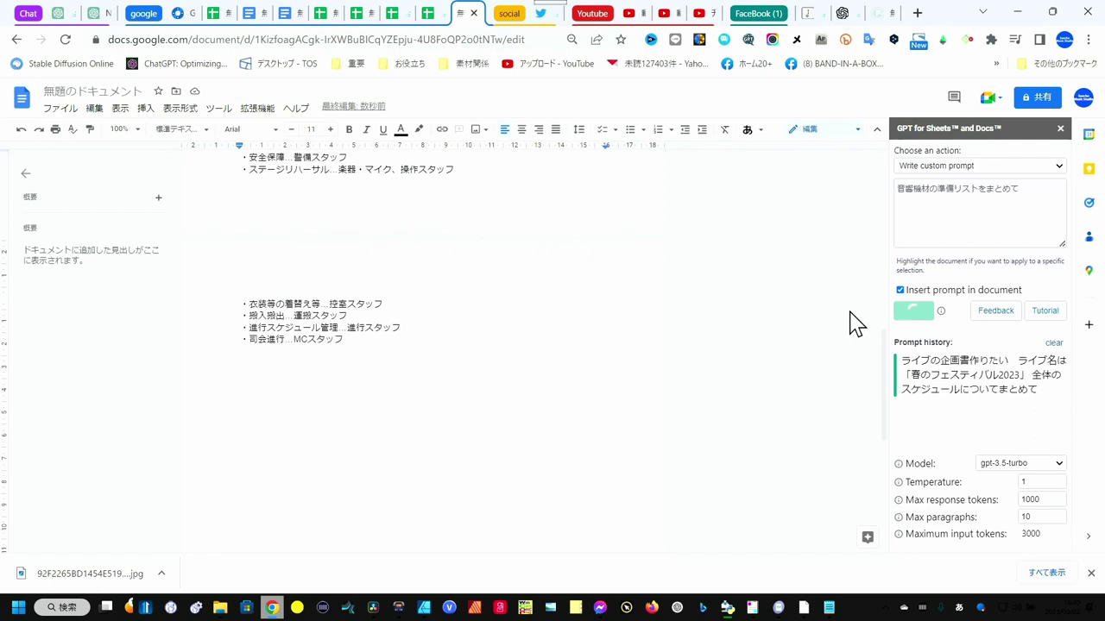
{"action": "scroll", "coordinate": [400, 291], "scroll_direction": "down", "scroll_amount": 2}
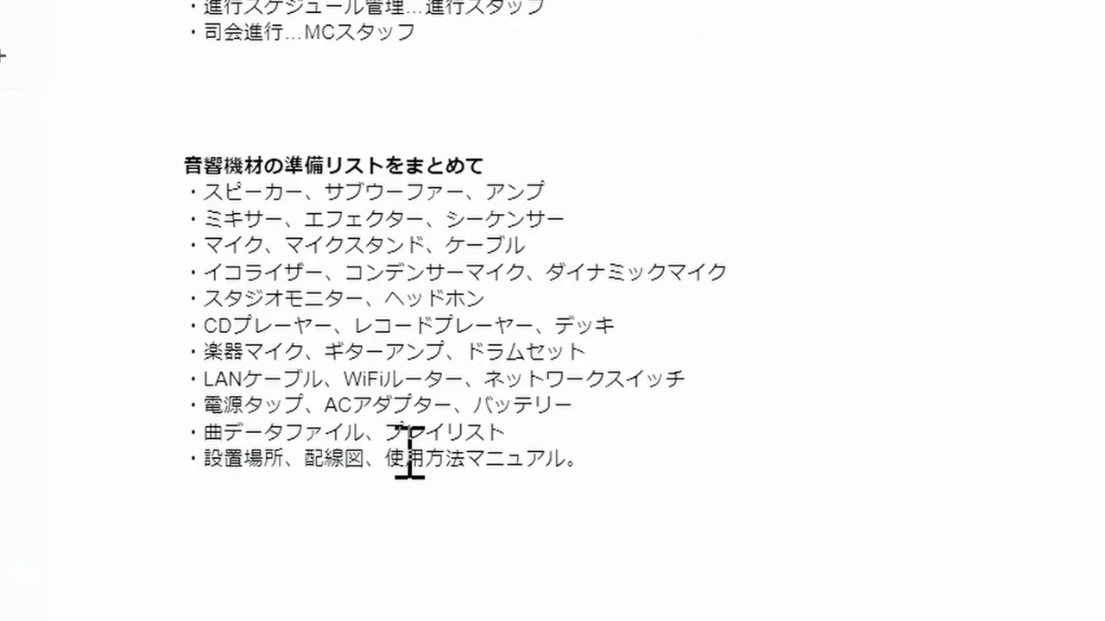
Add a line after the equipment list and submit the prompt 詳細に教えてください 今のリストで to GPT
{"action": "left_click", "coordinate": [601, 468]}
{"action": "key", "text": "Return"}
{"action": "key", "text": "Return"}
{"action": "left_click", "coordinate": [682, 186]}
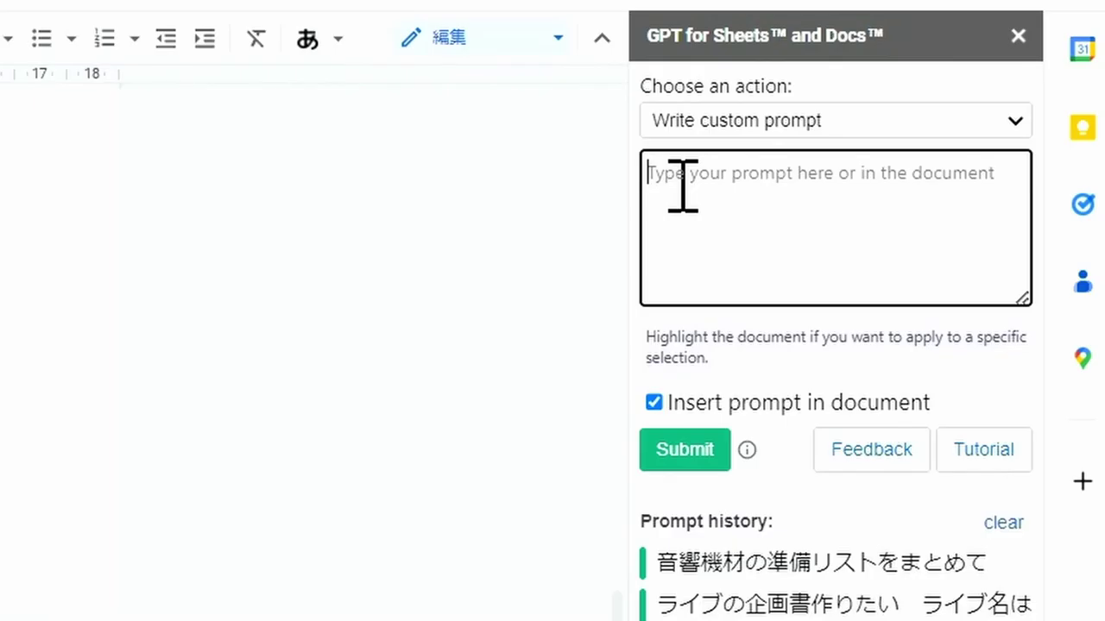
{"action": "type", "text": "簡潔に教えてください　今のリストで"}
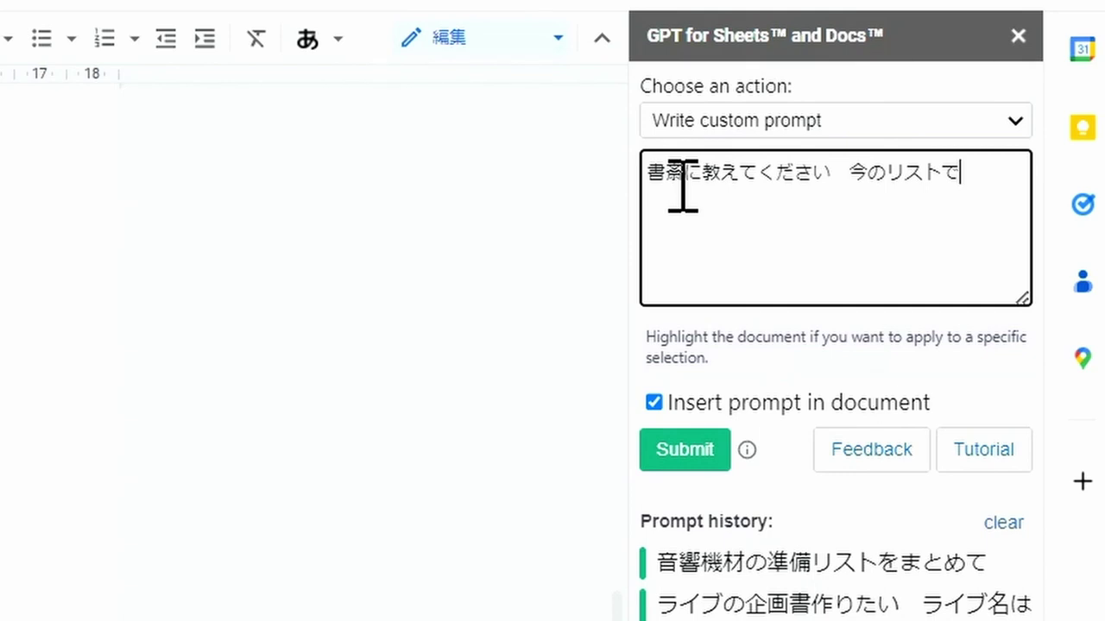
{"action": "double_click", "coordinate": [682, 175]}
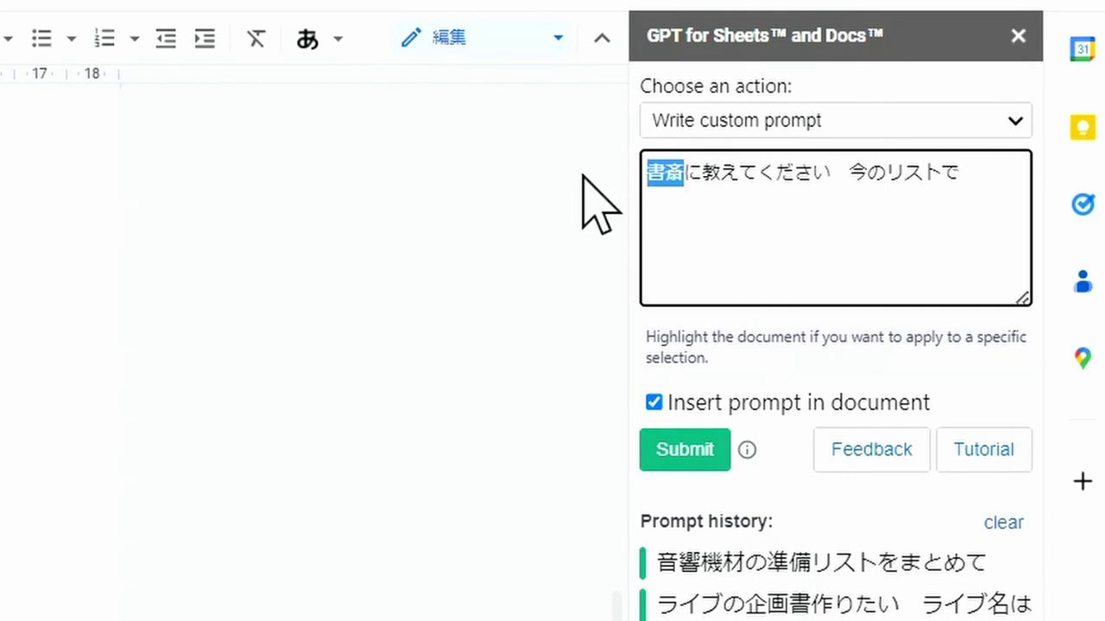
{"action": "type", "text": "しょうさい"}
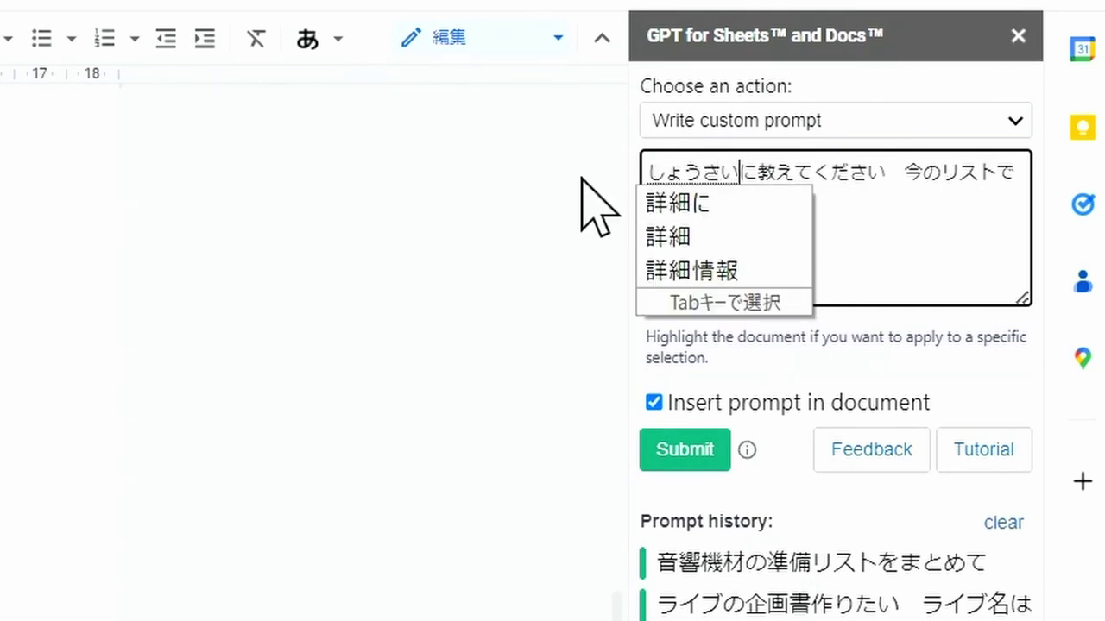
{"action": "key", "text": "space"}
{"action": "key", "text": "Return"}
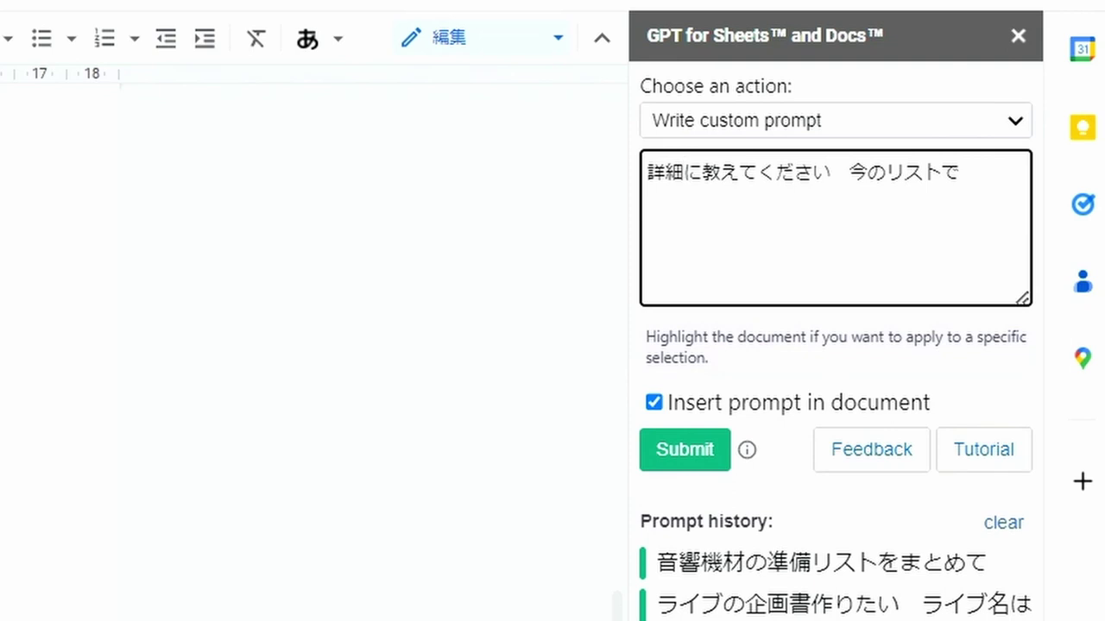
{"action": "left_click", "coordinate": [688, 448]}
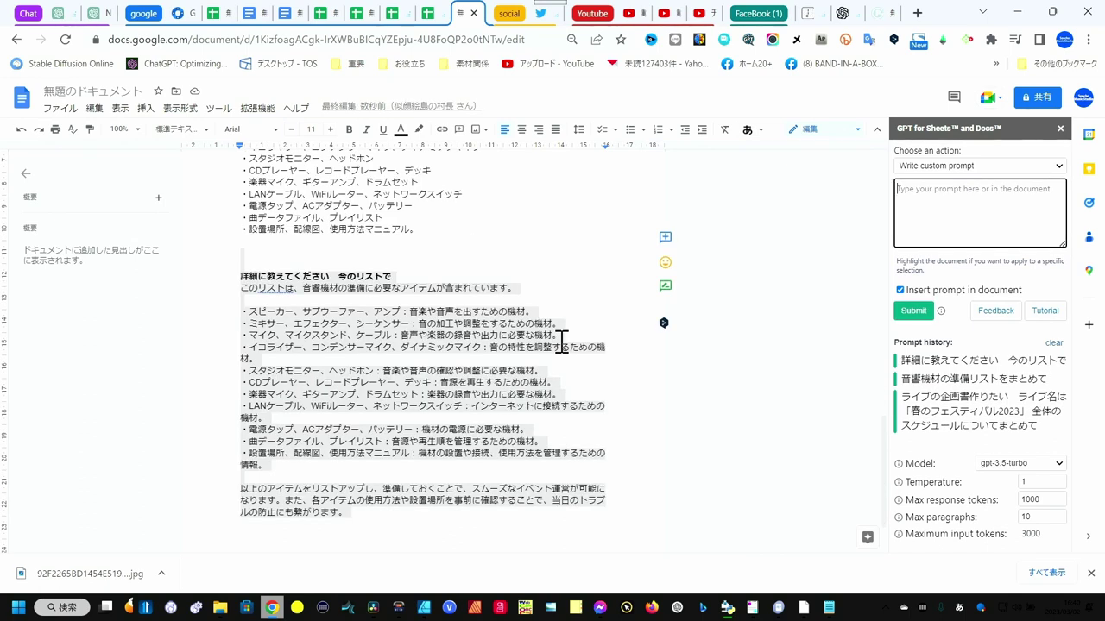
Review the inserted detailed equipment list and add a blank line after GPT's closing summary
{"action": "left_click", "coordinate": [437, 261]}
{"action": "scroll", "coordinate": [438, 261], "scroll_direction": "up", "scroll_amount": 2}
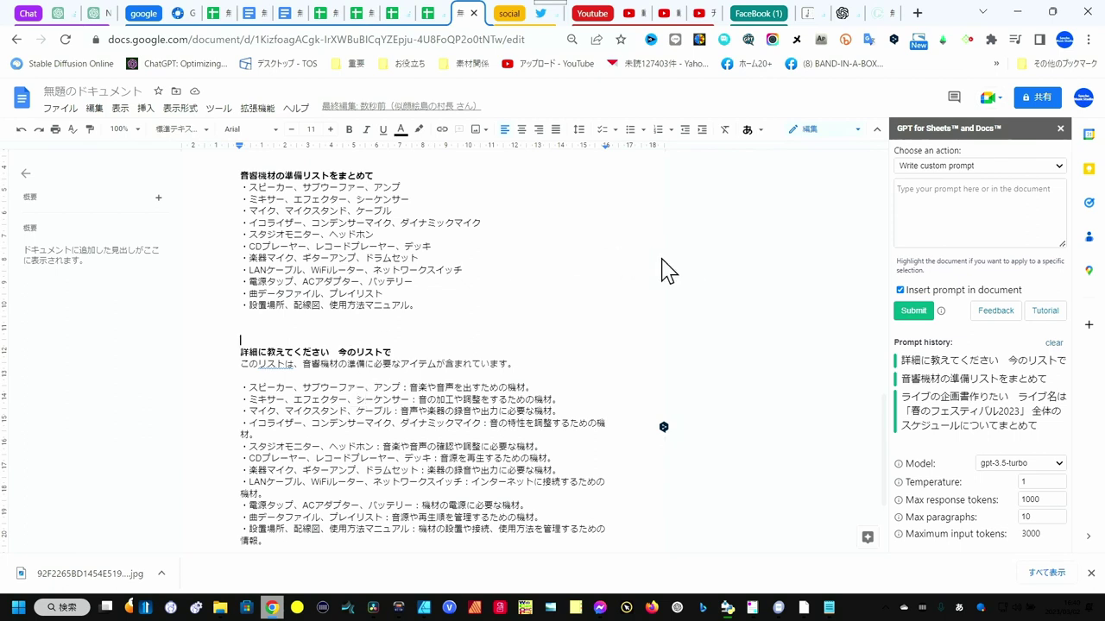
{"action": "scroll", "coordinate": [438, 289], "scroll_direction": "down", "scroll_amount": 2}
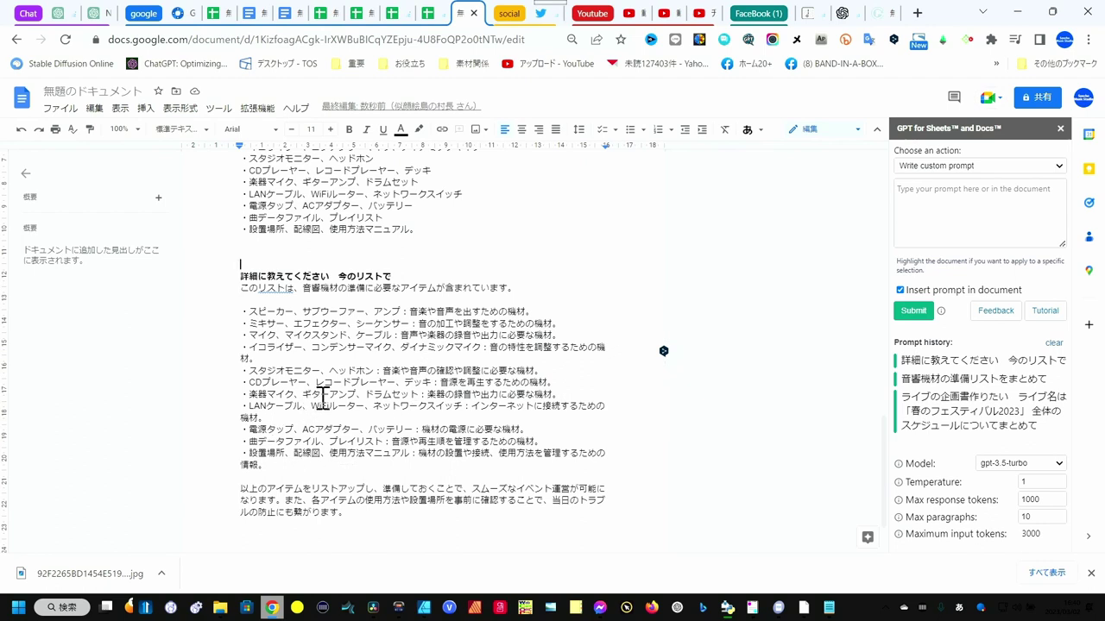
{"action": "scroll", "coordinate": [321, 397], "scroll_direction": "down", "scroll_amount": 2}
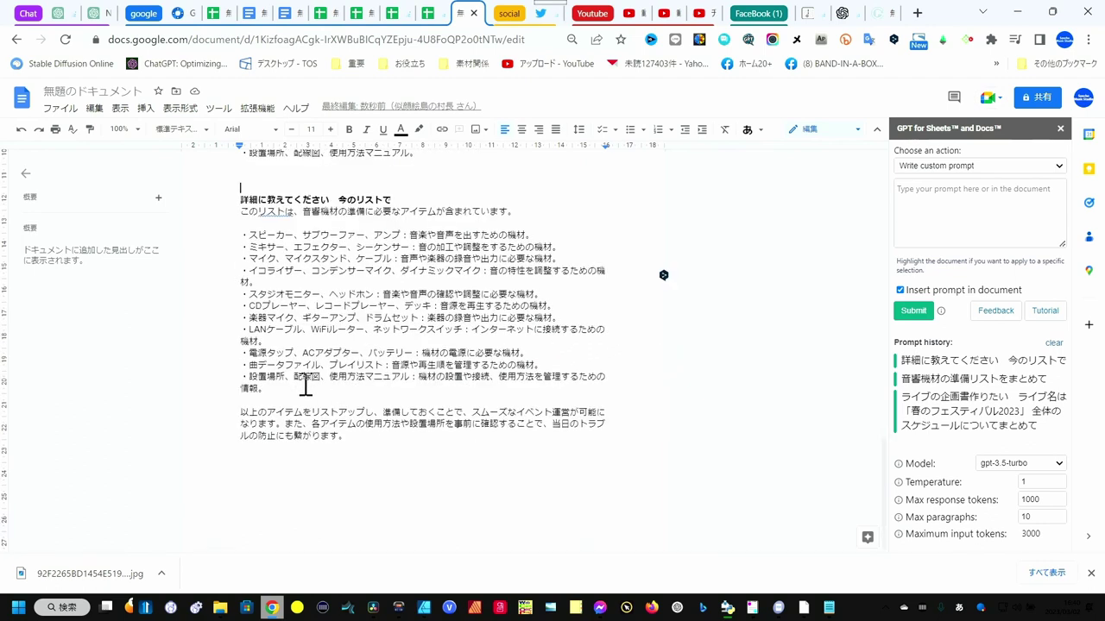
{"action": "scroll", "coordinate": [302, 385], "scroll_direction": "up", "scroll_amount": 4}
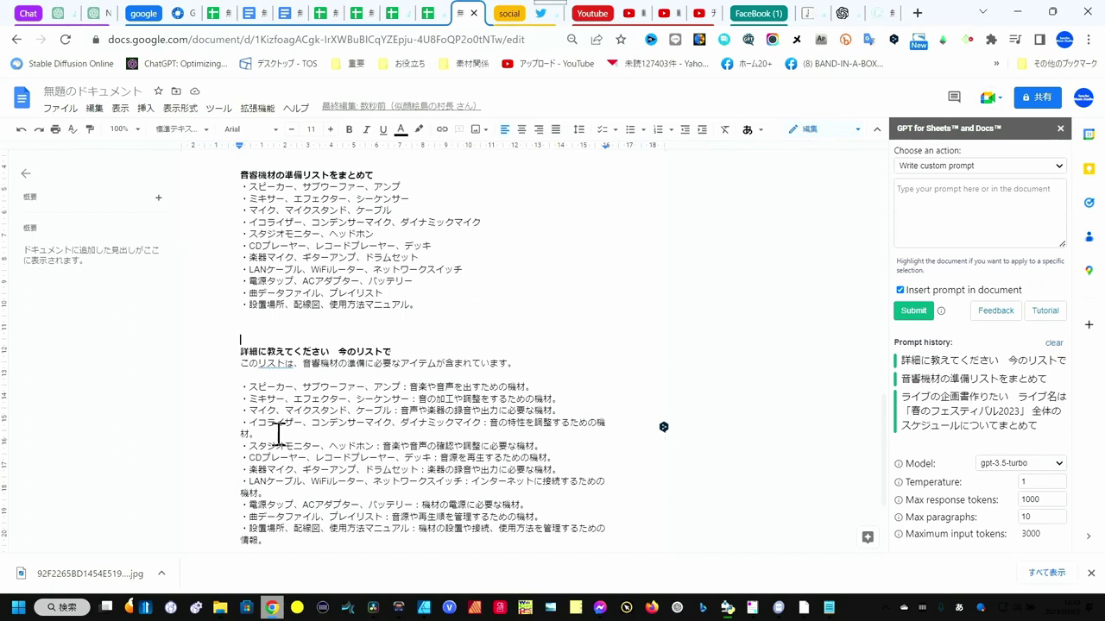
{"action": "scroll", "coordinate": [308, 418], "scroll_direction": "down", "scroll_amount": 4}
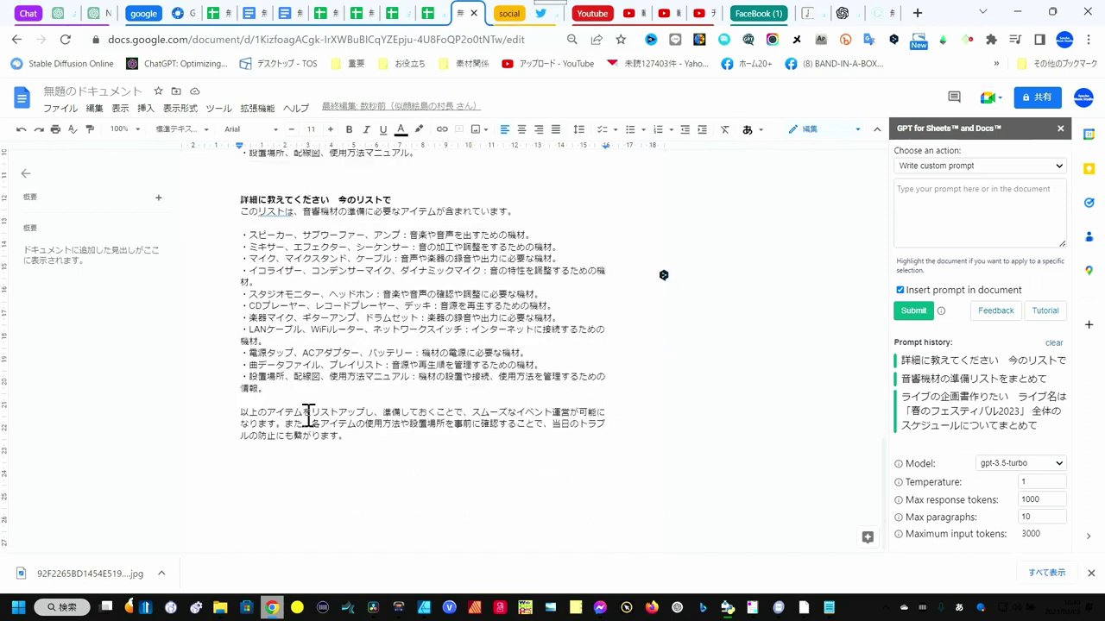
{"action": "double_click", "coordinate": [358, 436]}
{"action": "key", "text": "Return"}
{"action": "key", "text": "Return"}
{"action": "key", "text": "Return"}
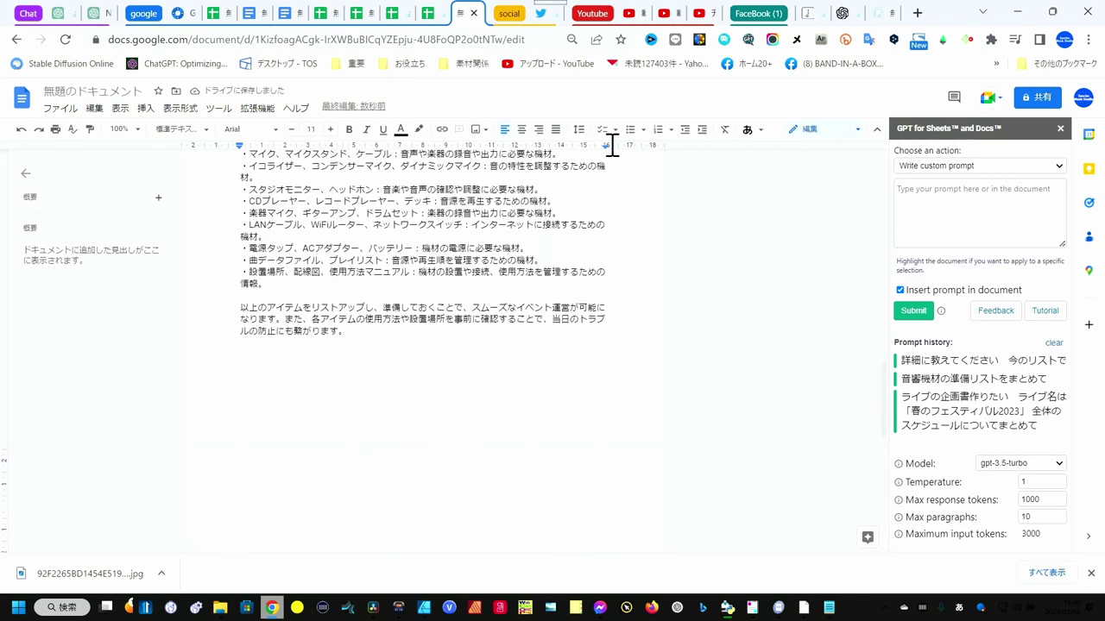
Submit the saved prompt 安全と新型コロナ対策の注意事項をまとめて to GPT
{"action": "left_click", "coordinate": [804, 45]}
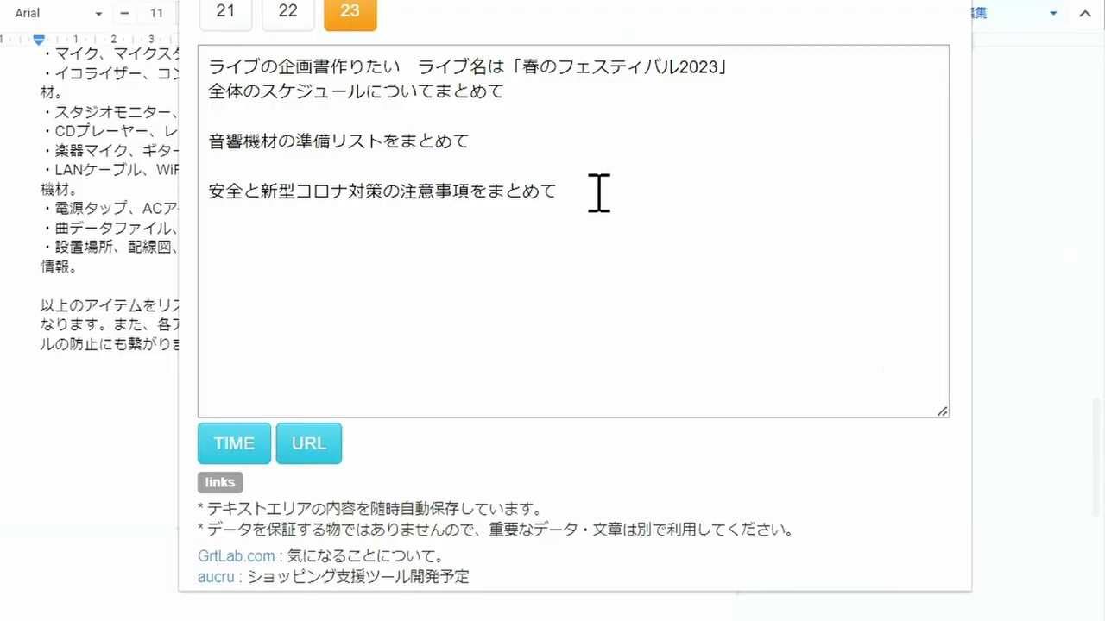
{"action": "mouse_move", "coordinate": [582, 193]}
{"action": "left_mouse_down"}
{"action": "mouse_move", "coordinate": [356, 212]}
{"action": "mouse_move", "coordinate": [202, 204]}
{"action": "left_mouse_up"}
{"action": "left_click", "coordinate": [967, 197]}
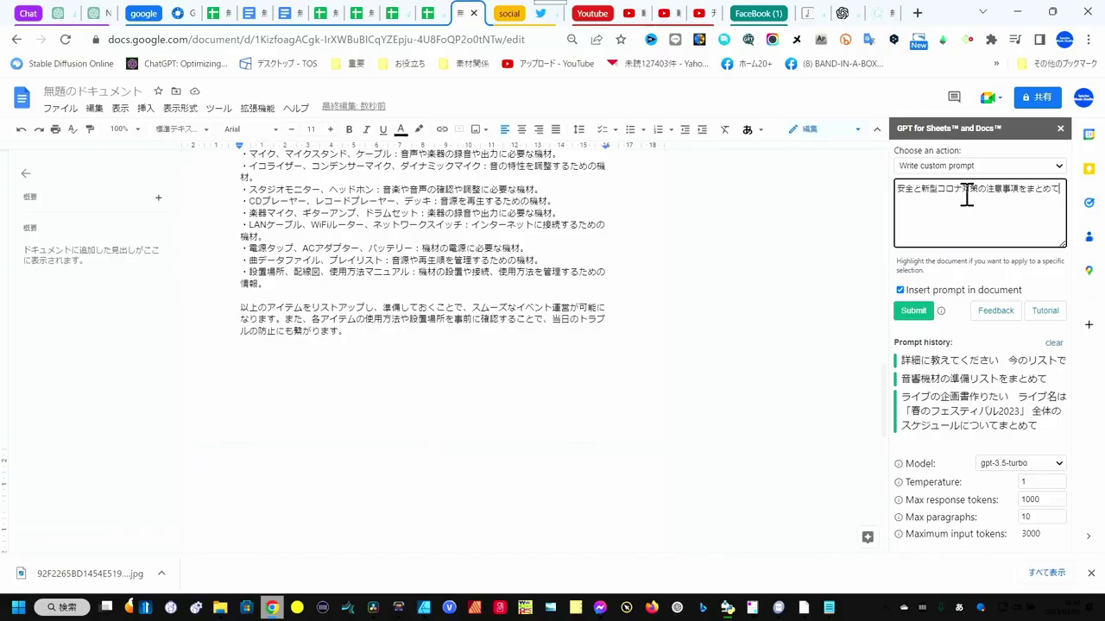
{"action": "left_click", "coordinate": [911, 313]}
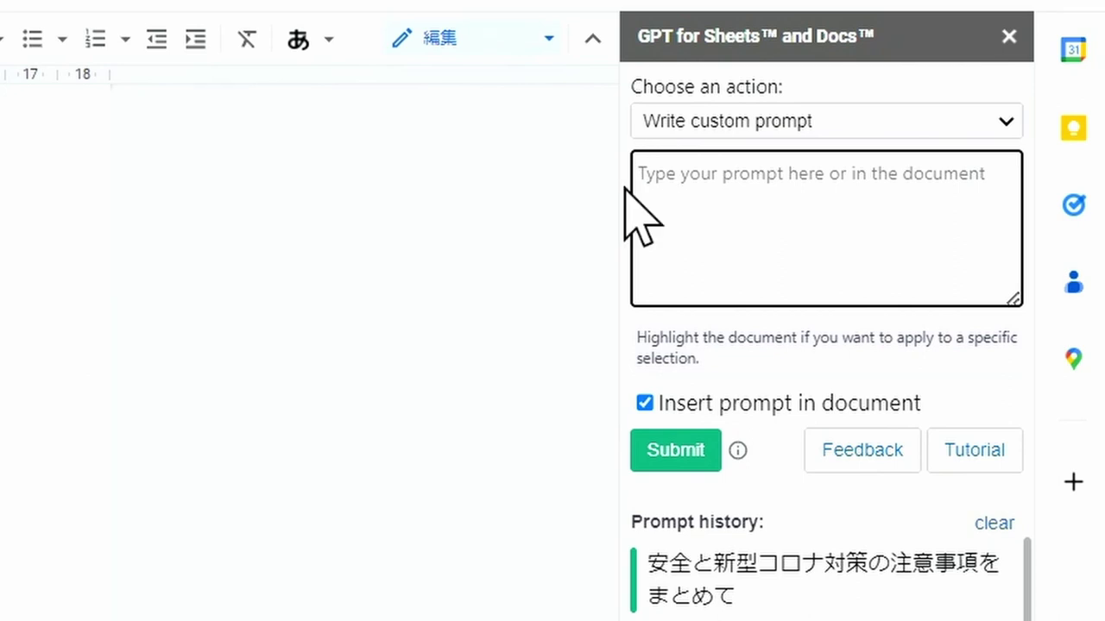
Ask GPT to expand the safety and COVID precautions with the prompt もう少し詳細に
{"action": "type", "text": "mou"}
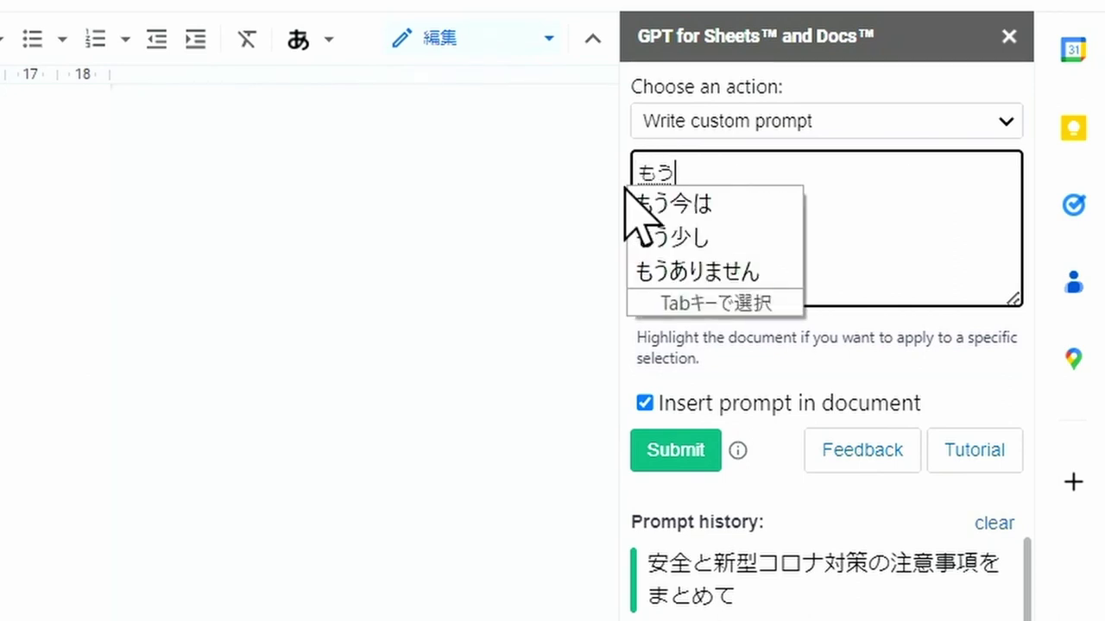
{"action": "type", "text": "suko"}
{"action": "key", "text": "Tab"}
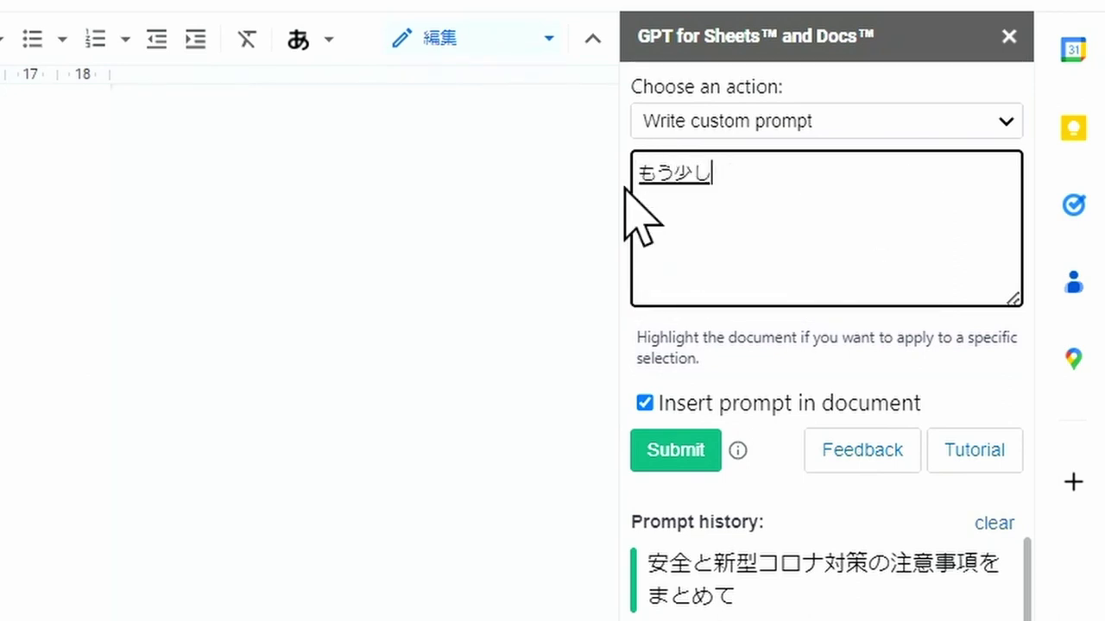
{"action": "key", "text": "Return"}
{"action": "type", "text": "sy"}
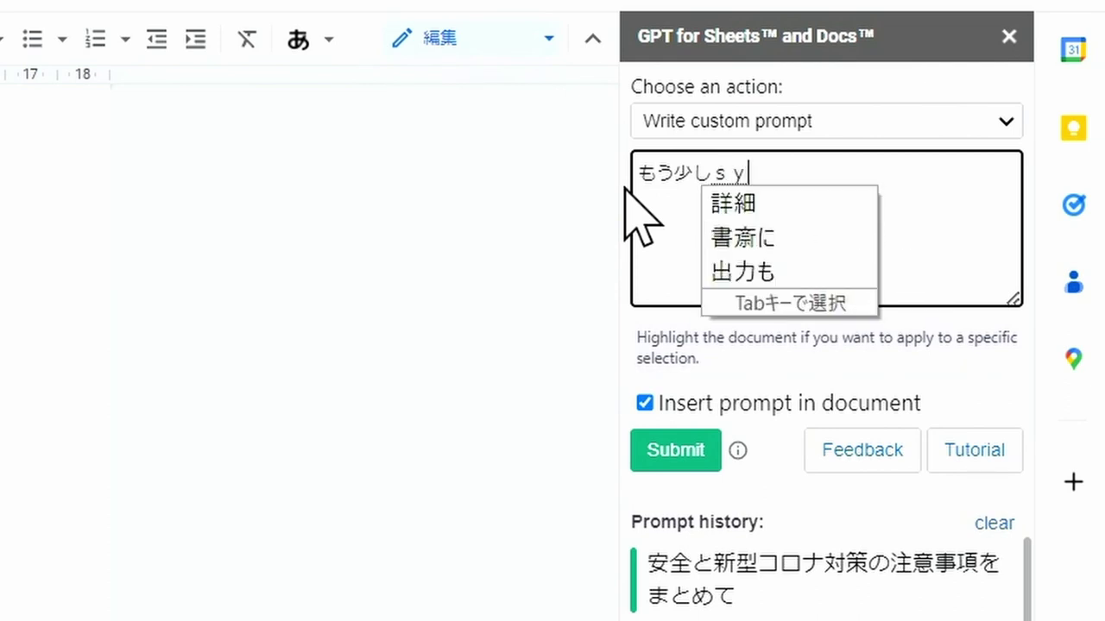
{"action": "type", "text": "ousai"}
{"action": "key", "text": "Tab"}
{"action": "key", "text": "Tab"}
{"action": "key", "text": "Tab"}
{"action": "key", "text": "Return"}
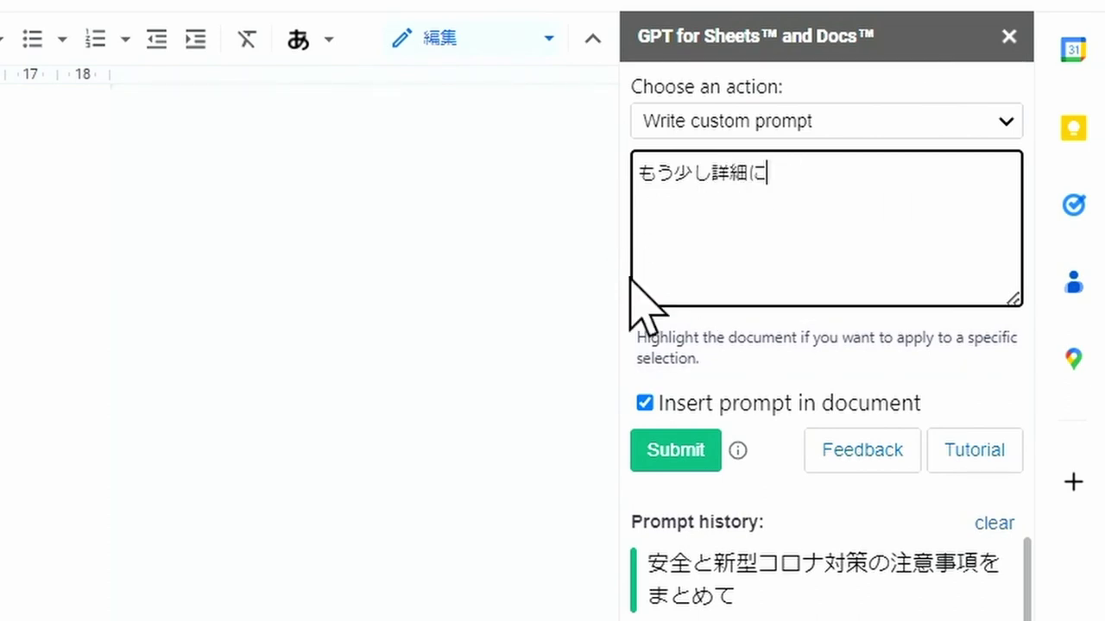
{"action": "left_click", "coordinate": [665, 453]}
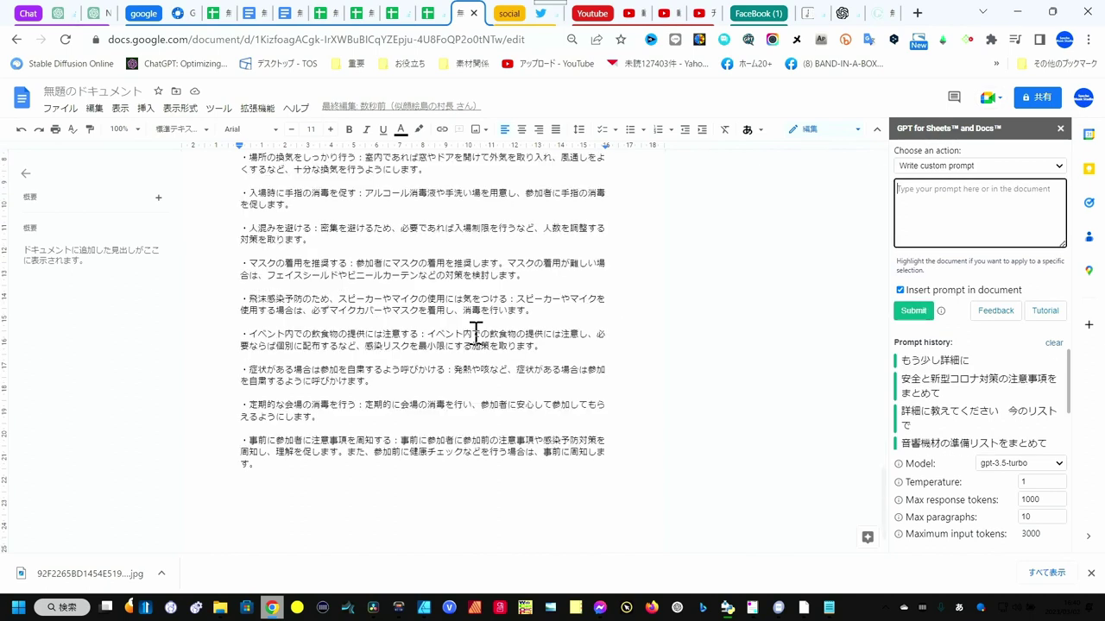
Change the もう少し詳細に heading to 【詳細に】, keeping the line break after it
{"action": "scroll", "coordinate": [476, 332], "scroll_direction": "up", "scroll_amount": 3}
{"action": "triple_click", "coordinate": [263, 297]}
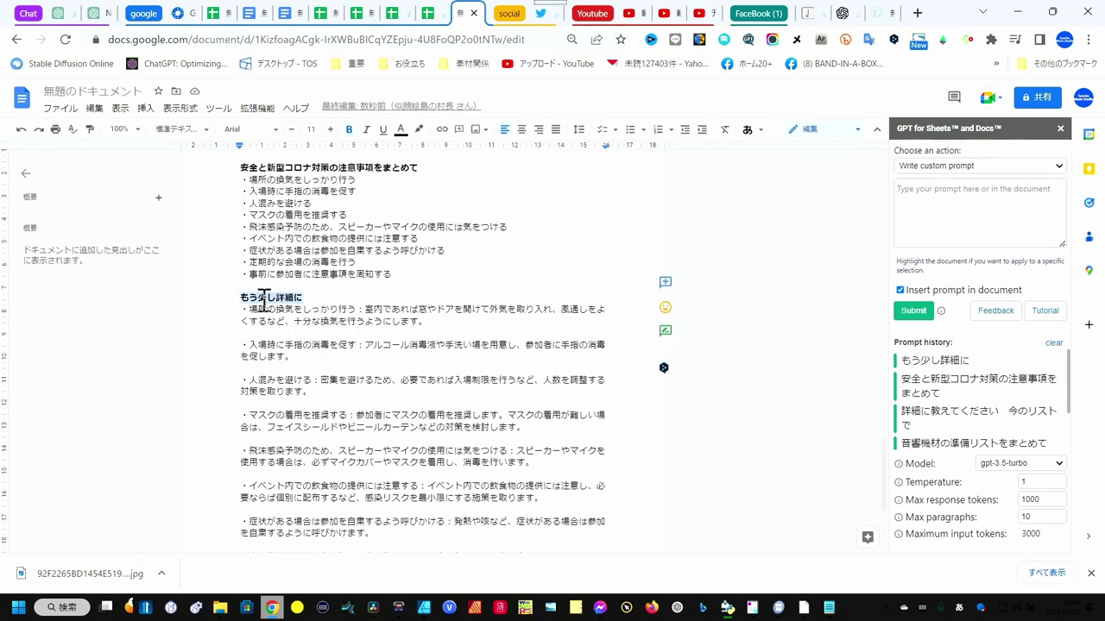
{"action": "left_click", "coordinate": [276, 297]}
{"action": "key", "text": "BackSpace"}
{"action": "key", "text": "BackSpace"}
{"action": "key", "text": "BackSpace"}
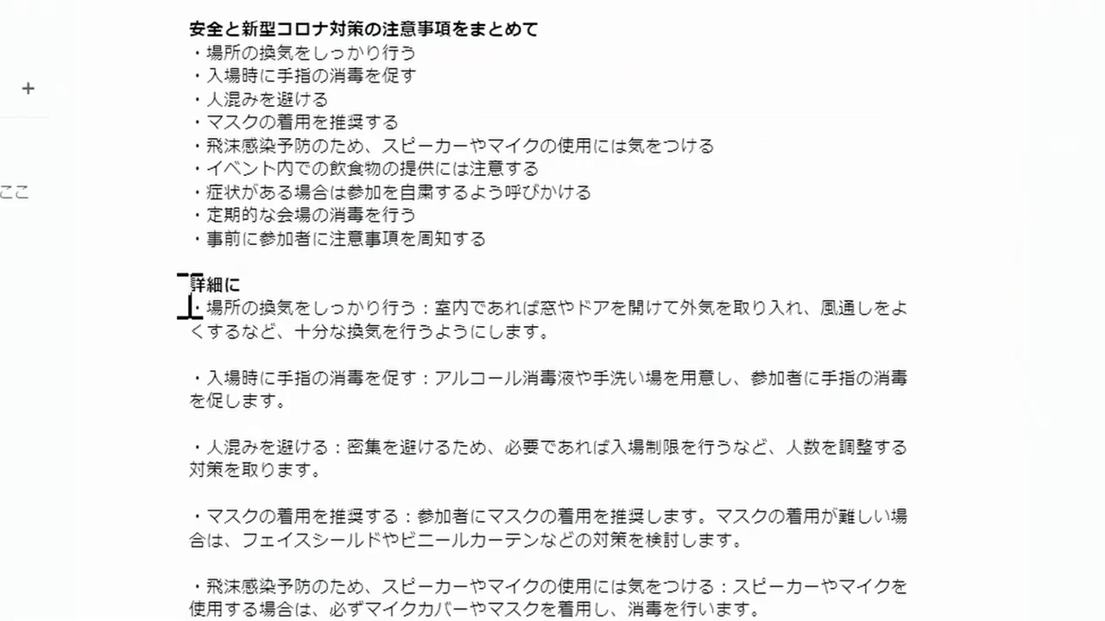
{"action": "type", "text": "「"}
{"action": "key", "text": "Return"}
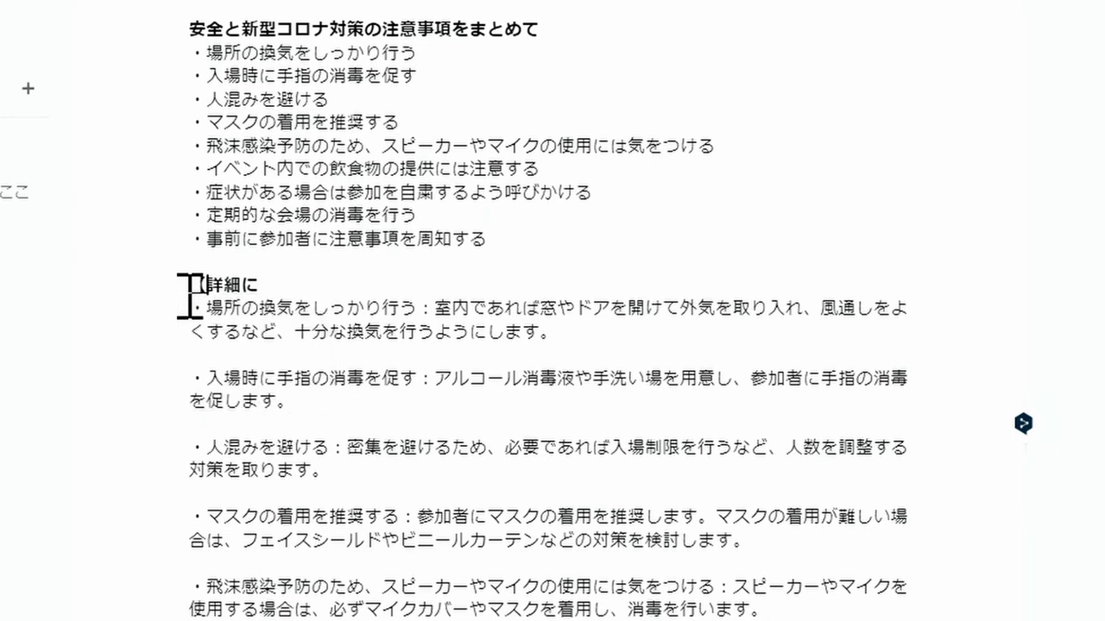
{"action": "left_click", "coordinate": [281, 285]}
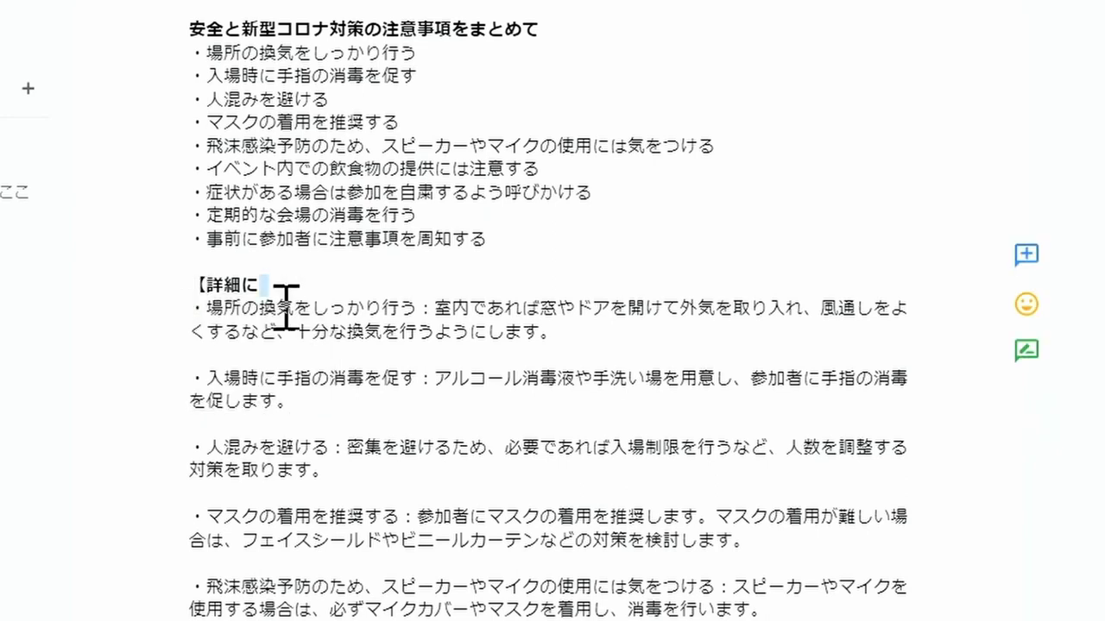
{"action": "key", "text": "Delete"}
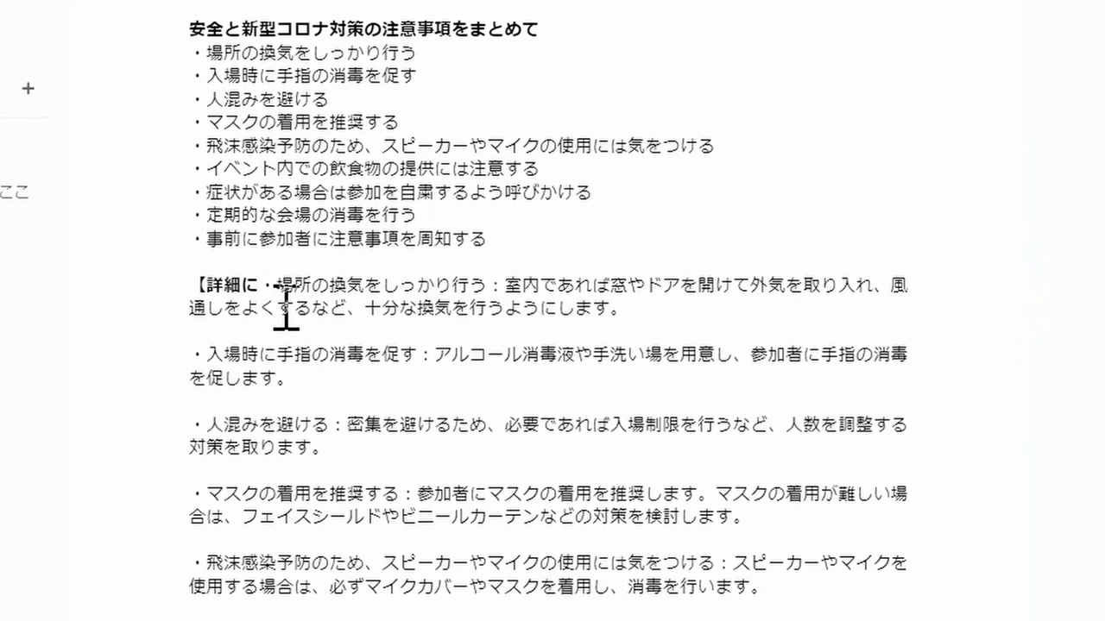
{"action": "key", "text": "Return"}
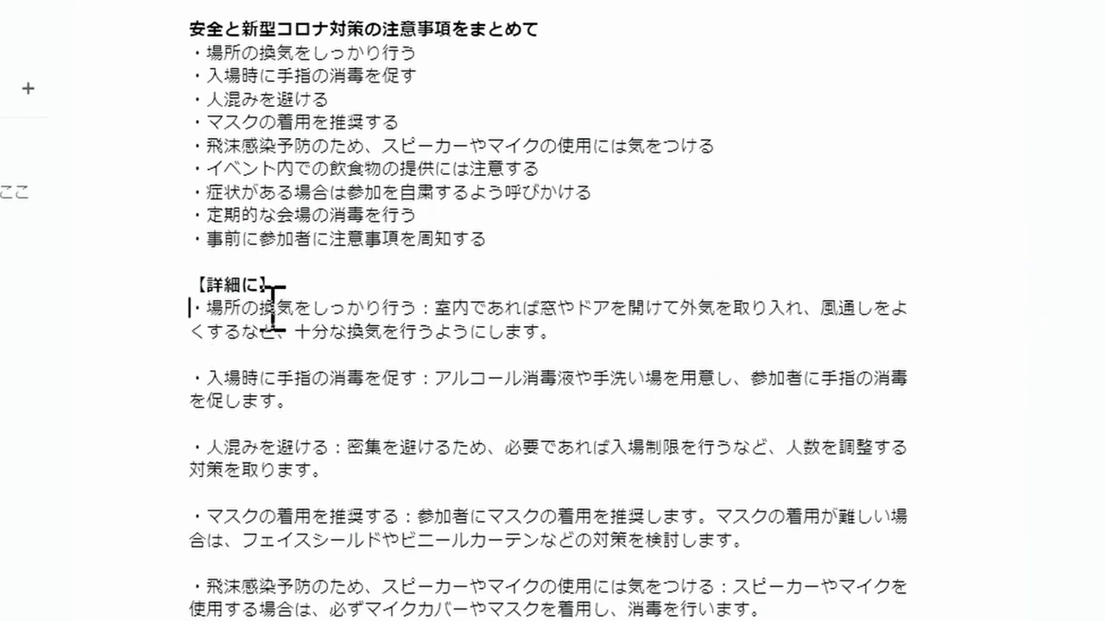
{"action": "scroll", "coordinate": [400, 304], "scroll_direction": "up", "scroll_amount": 5}
{"action": "scroll", "coordinate": [399, 304], "scroll_direction": "up", "scroll_amount": 5}
Go to the document top and select the 【春のフェスティバル2023 スケジュール】 title line
{"action": "scroll", "coordinate": [399, 304], "scroll_direction": "up", "scroll_amount": 5}
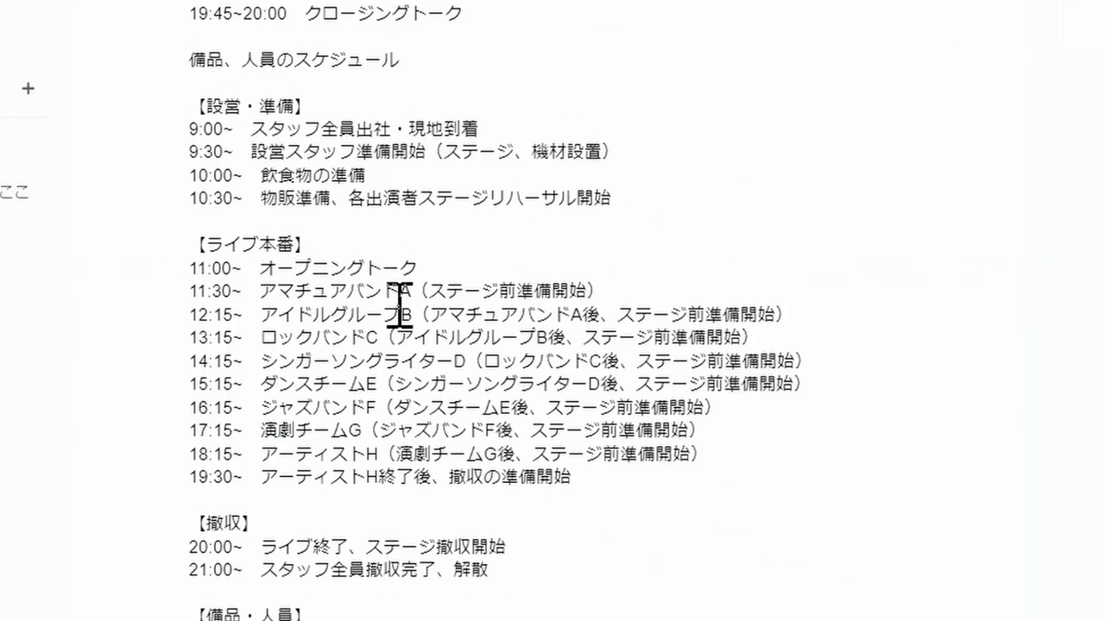
{"action": "scroll", "coordinate": [399, 304], "scroll_direction": "up", "scroll_amount": 5}
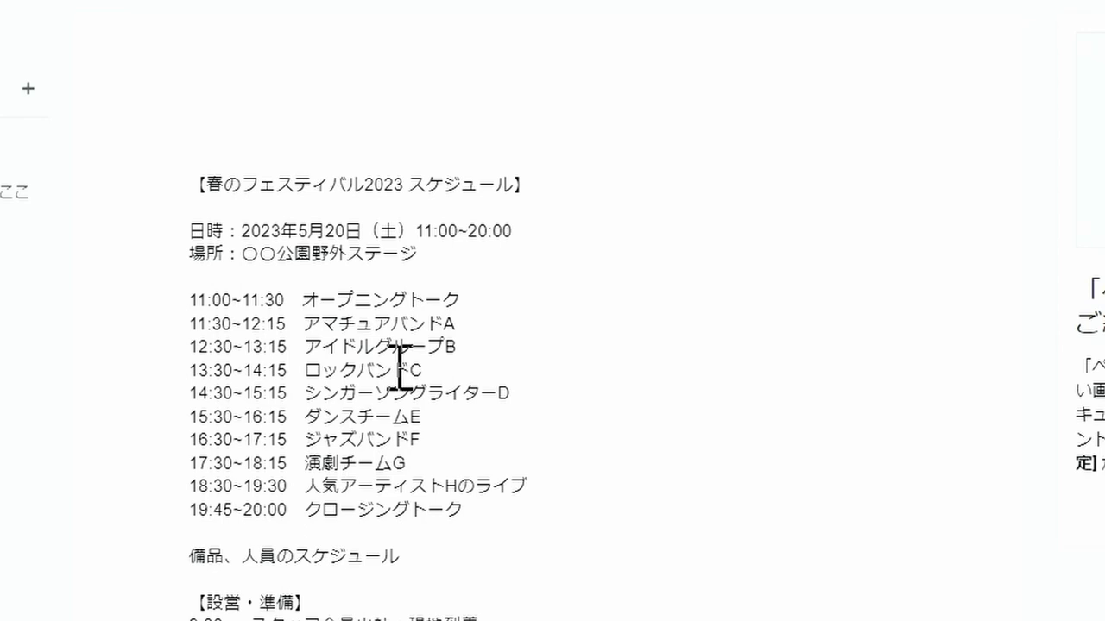
{"action": "mouse_move", "coordinate": [552, 187]}
{"action": "left_mouse_down"}
{"action": "mouse_move", "coordinate": [202, 206]}
{"action": "mouse_move", "coordinate": [187, 181]}
{"action": "left_mouse_up"}
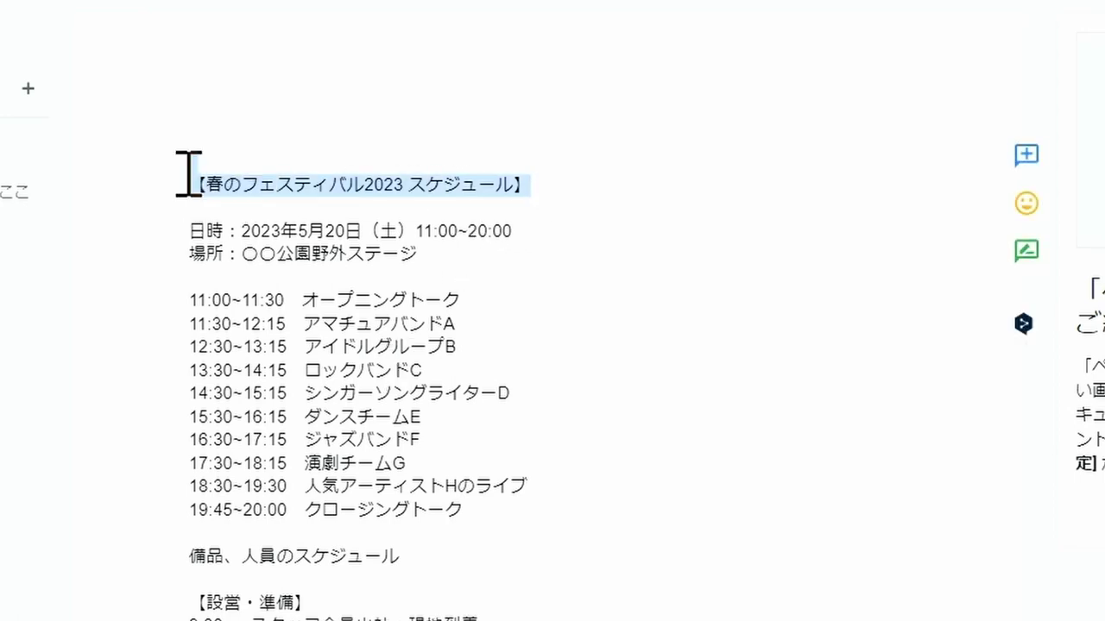
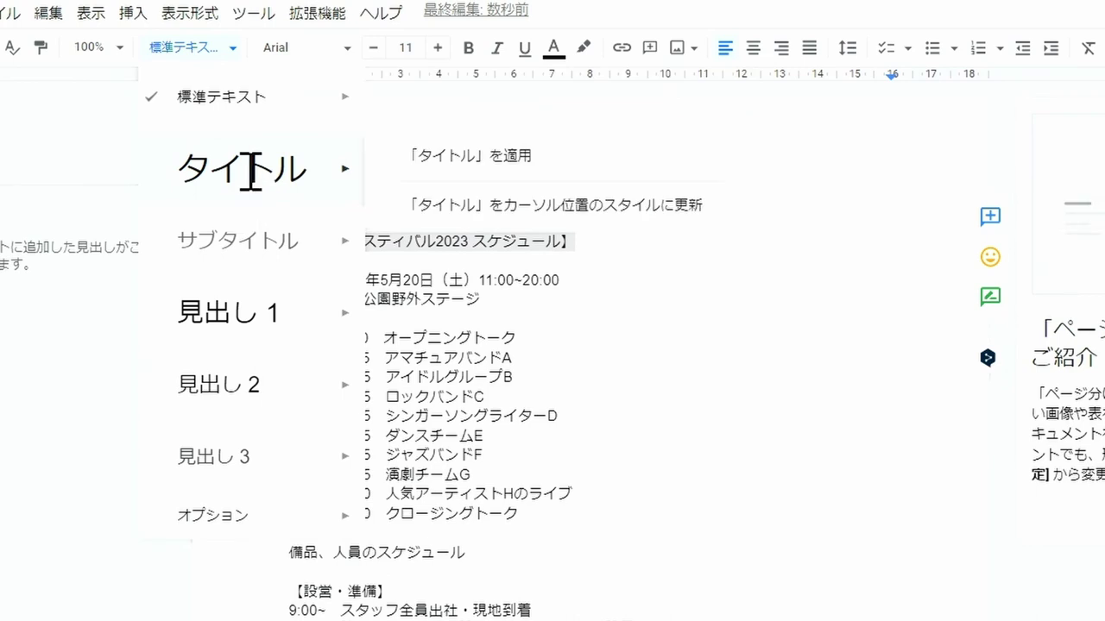
Apply the Title style to 【春のフェスティバル2023 スケジュール】, shrink it to 22 pt, and center it
{"action": "left_click", "coordinate": [250, 172]}
{"action": "left_click_drag", "start_coordinate": [465, 328], "coordinate": [292, 285]}
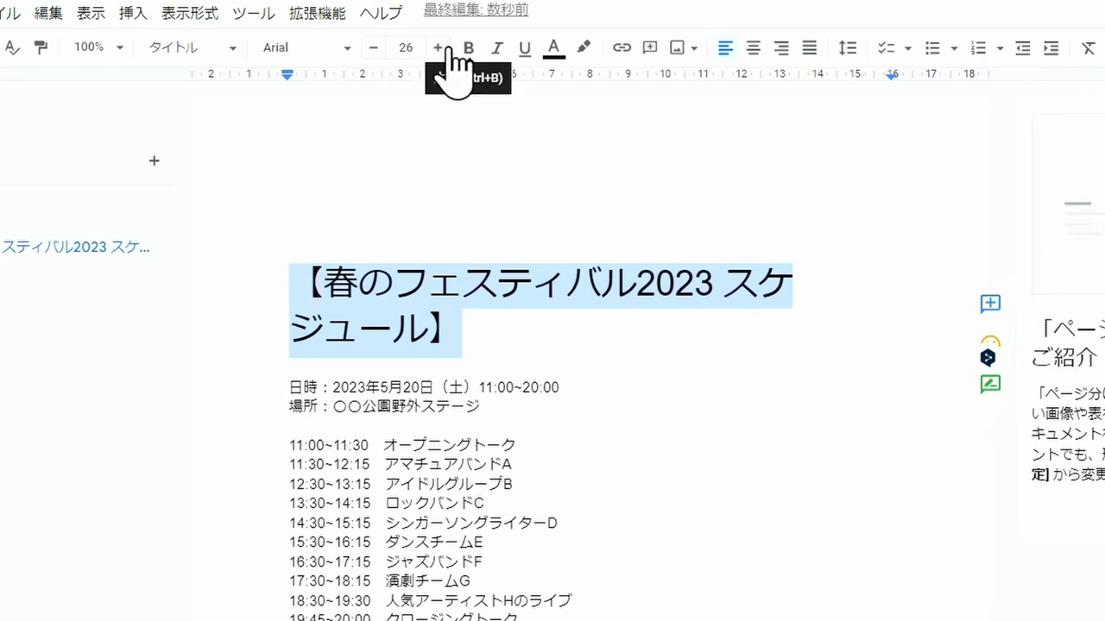
{"action": "left_click", "coordinate": [373, 49]}
{"action": "left_click", "coordinate": [373, 49]}
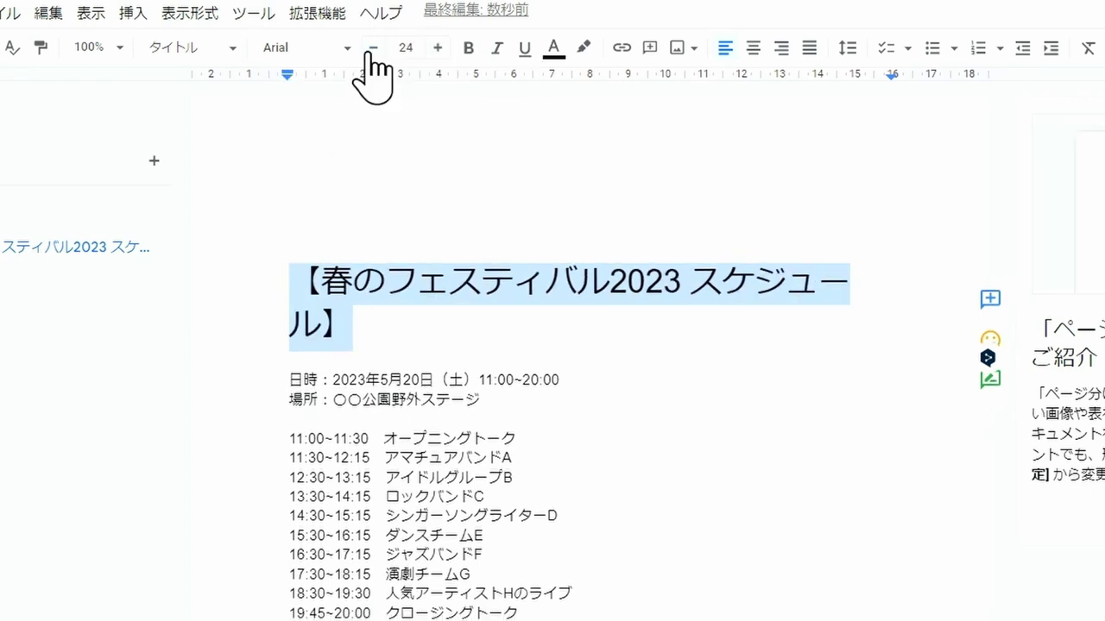
{"action": "left_click", "coordinate": [373, 50]}
{"action": "left_click", "coordinate": [372, 49]}
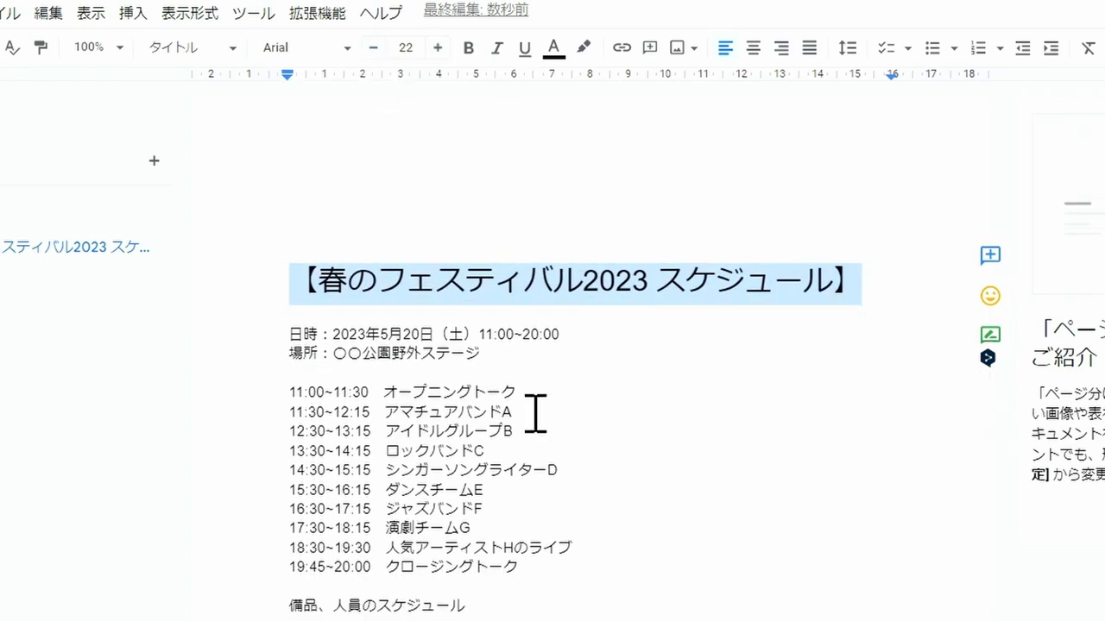
{"action": "left_click", "coordinate": [752, 49]}
{"action": "left_click", "coordinate": [673, 388]}
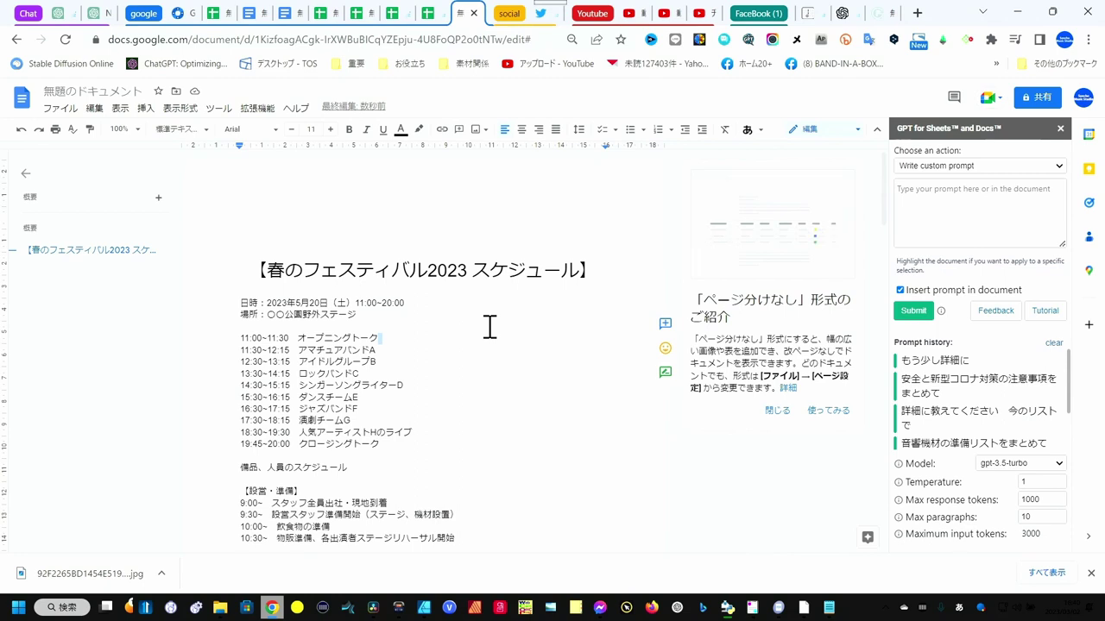
Replace the 〇〇 placeholder in the venue line with 吉野
{"action": "double_click", "coordinate": [272, 318]}
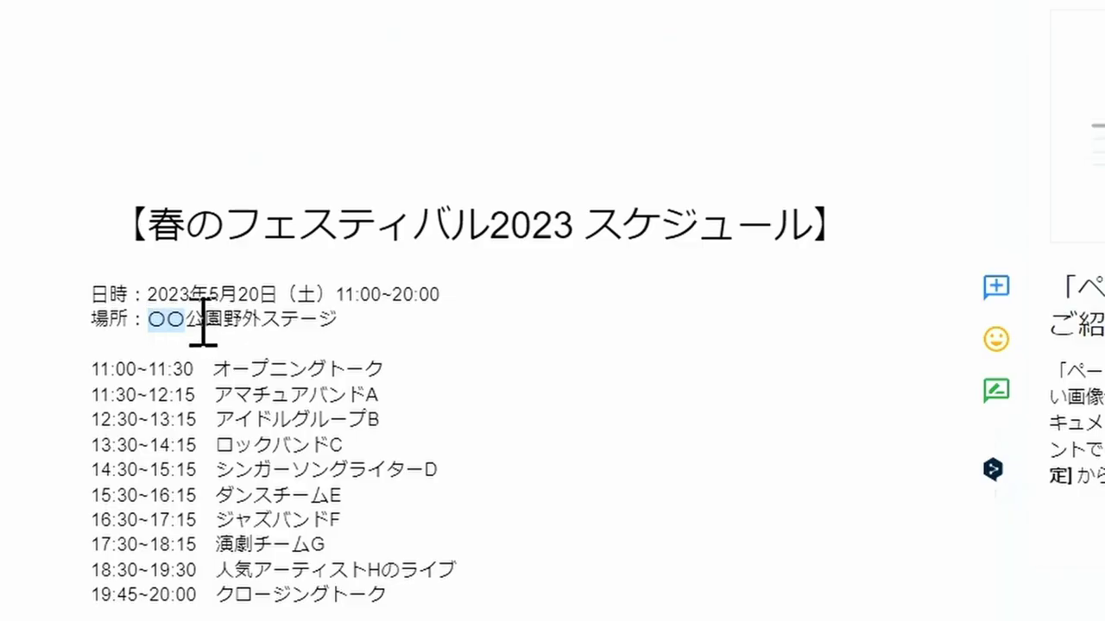
{"action": "type", "text": "よし"}
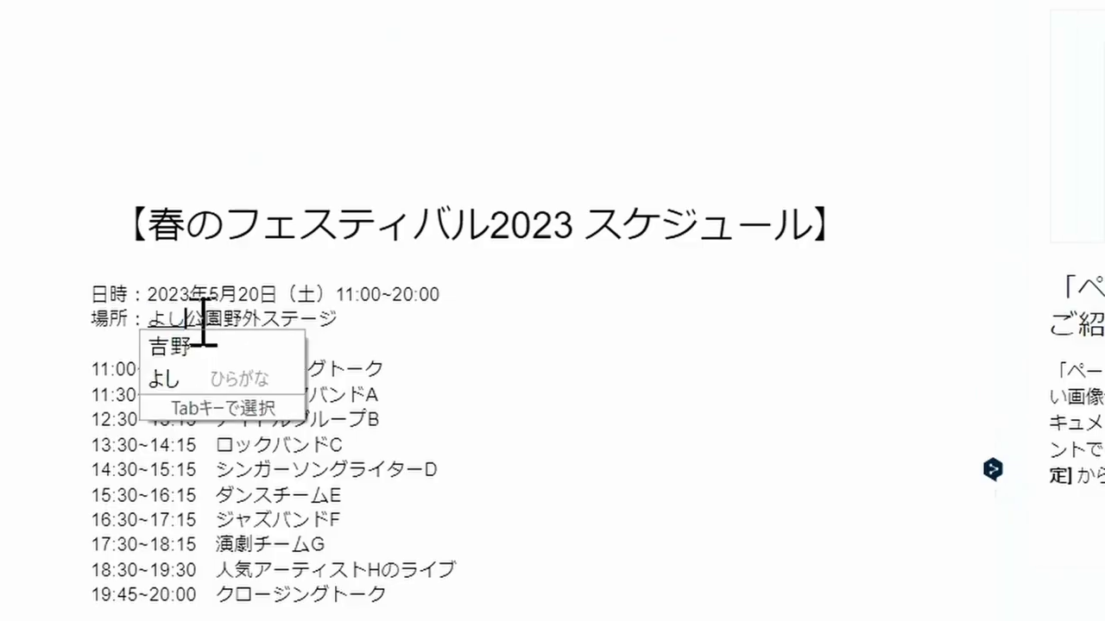
{"action": "key", "text": "Tab"}
{"action": "key", "text": "Return"}
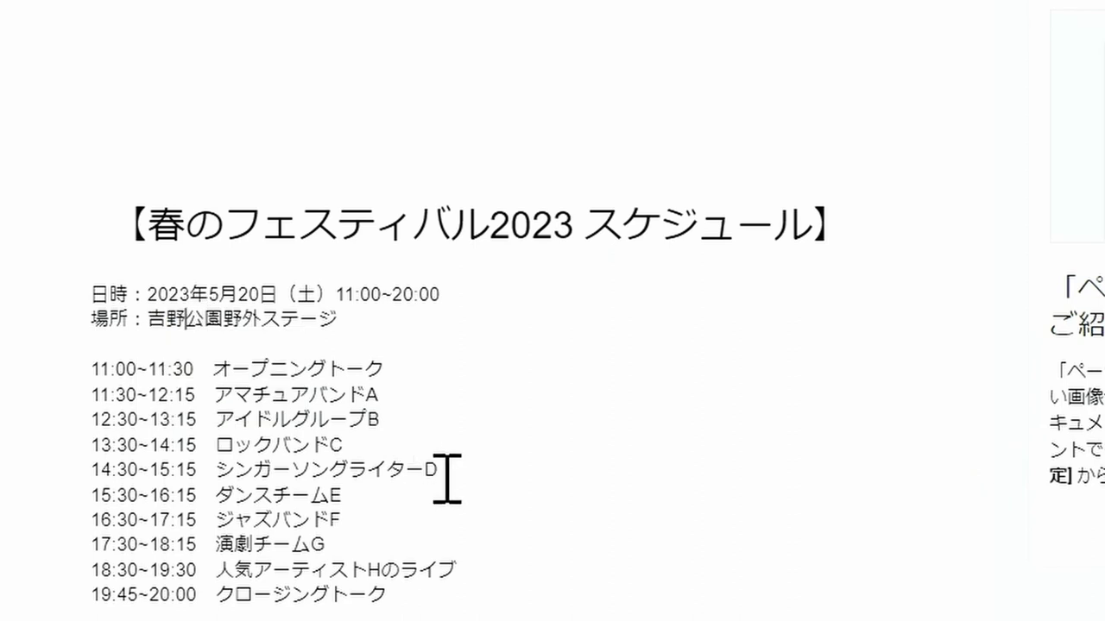
Indent the timetable lines, 11:00~11:30 through 19:45~20:00, one level
{"action": "scroll", "coordinate": [354, 475], "scroll_direction": "down", "scroll_amount": 2}
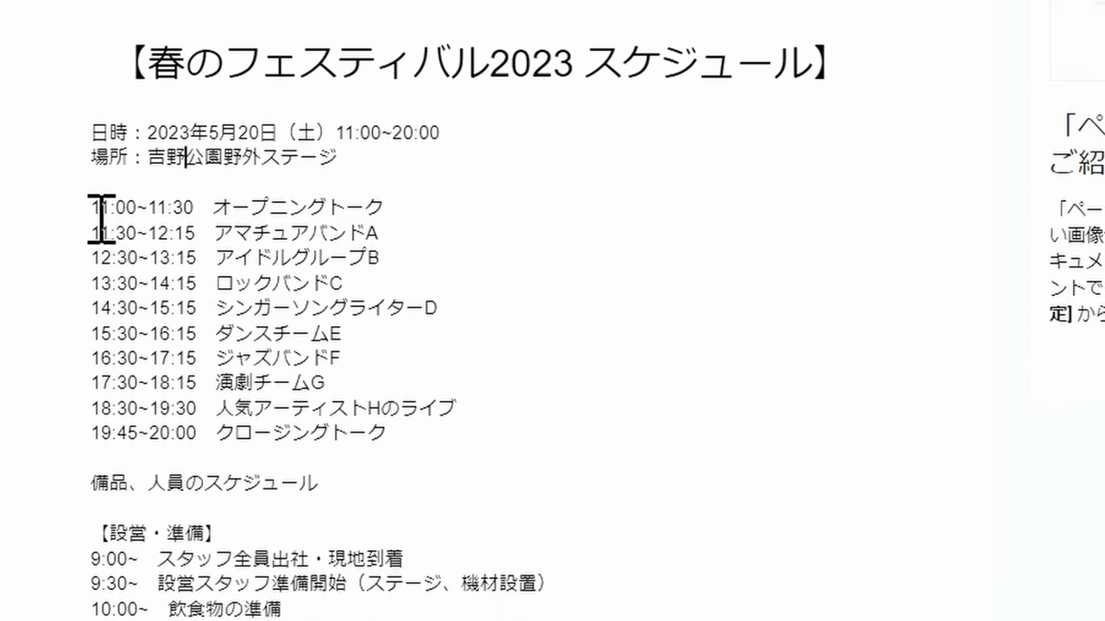
{"action": "mouse_move", "coordinate": [101, 215]}
{"action": "left_mouse_down"}
{"action": "mouse_move", "coordinate": [435, 423]}
{"action": "mouse_move", "coordinate": [437, 436]}
{"action": "left_mouse_up"}
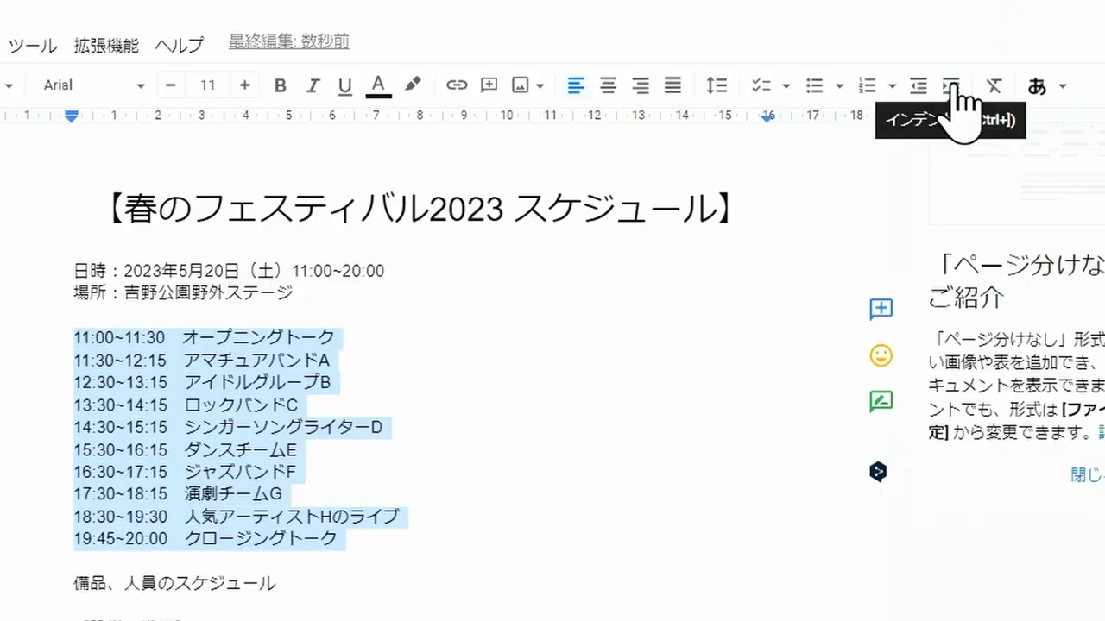
{"action": "left_click", "coordinate": [953, 87]}
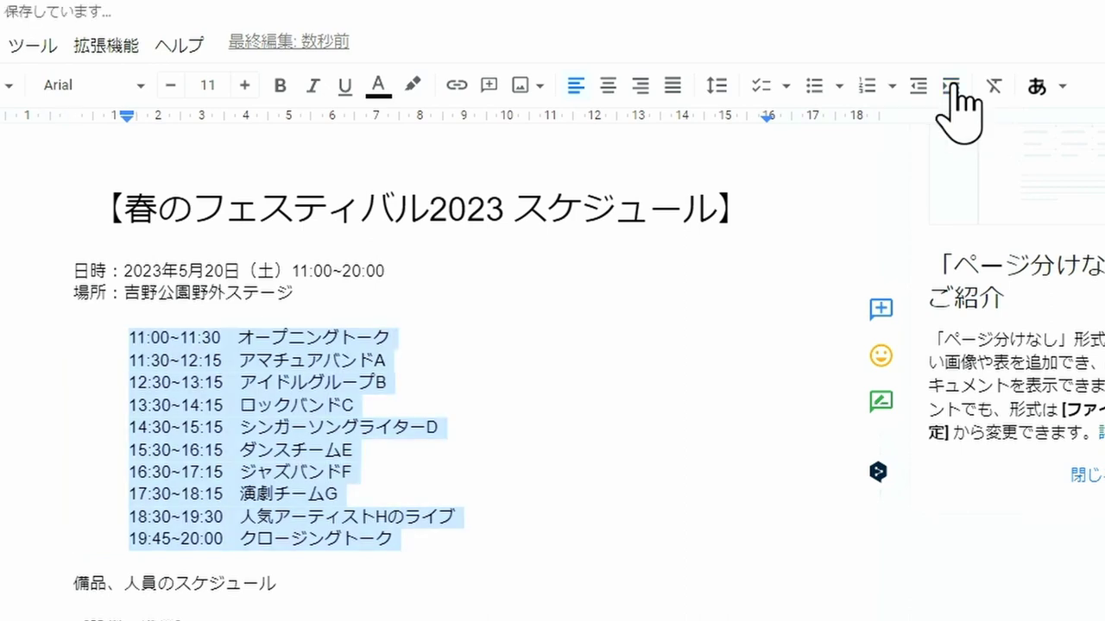
{"action": "left_click", "coordinate": [621, 518]}
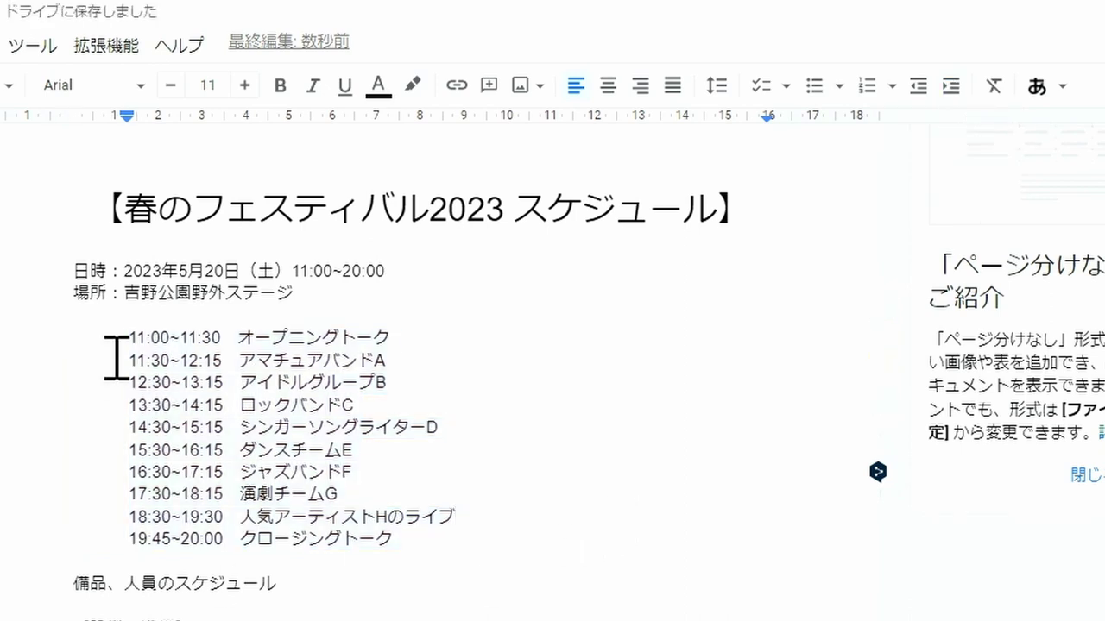
{"action": "scroll", "coordinate": [437, 553], "scroll_direction": "down", "scroll_amount": 3}
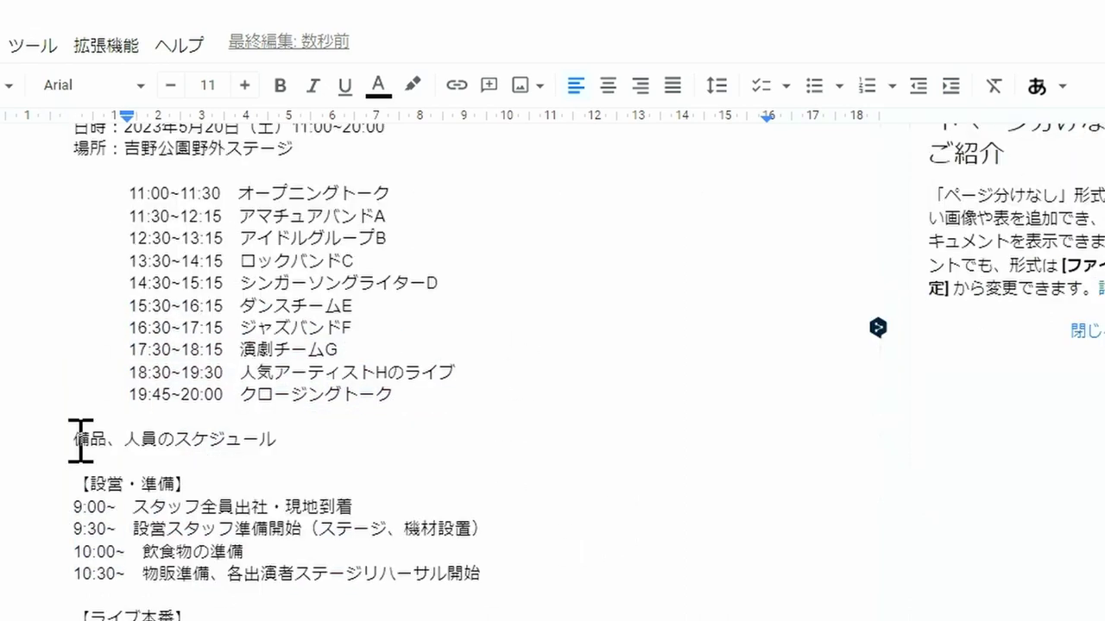
{"action": "left_click_drag", "start_coordinate": [79, 439], "coordinate": [302, 440]}
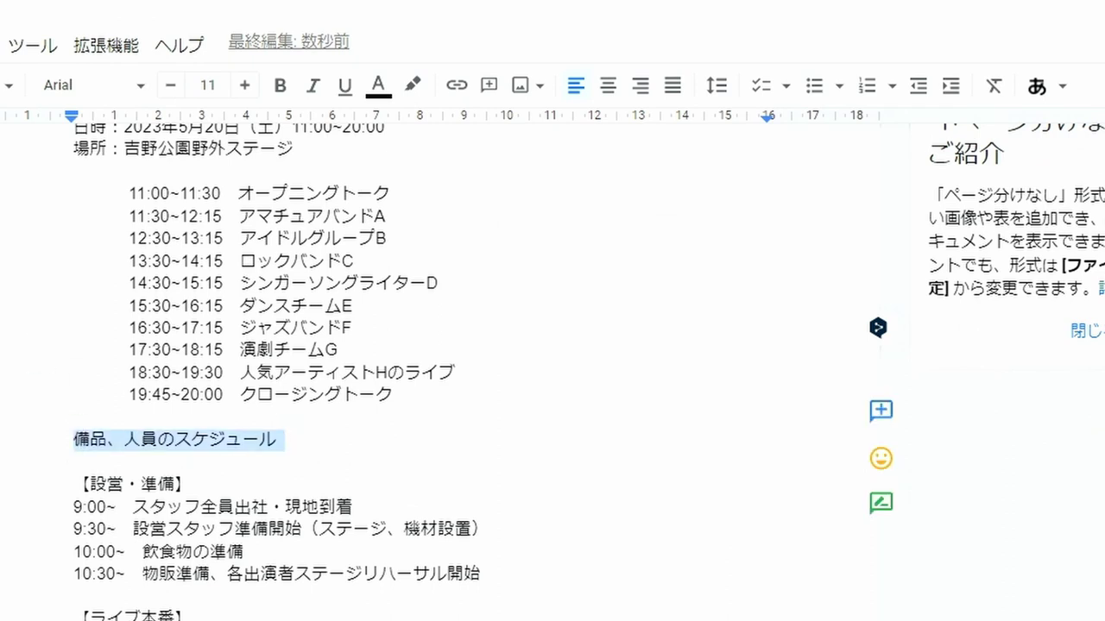
Make 備品、人員のスケジュール a Subtitle
{"action": "left_click", "coordinate": [134, 84]}
{"action": "mouse_move", "coordinate": [165, 320]}
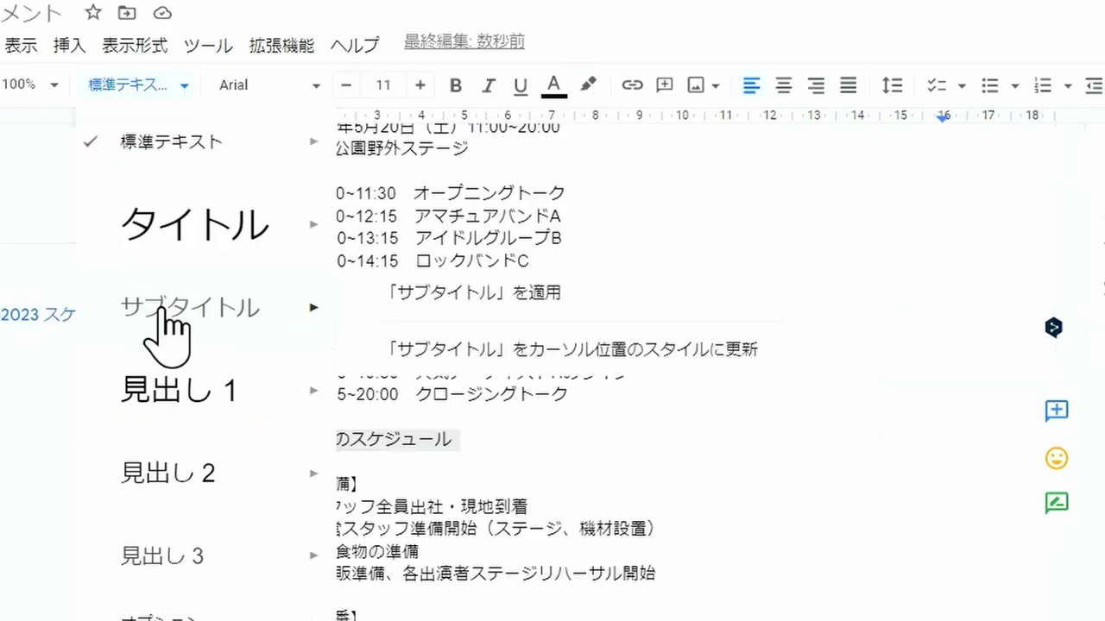
{"action": "left_click", "coordinate": [168, 308]}
Start the 【備品・人員】 section on a new page
{"action": "scroll", "coordinate": [605, 466], "scroll_direction": "down", "scroll_amount": 3}
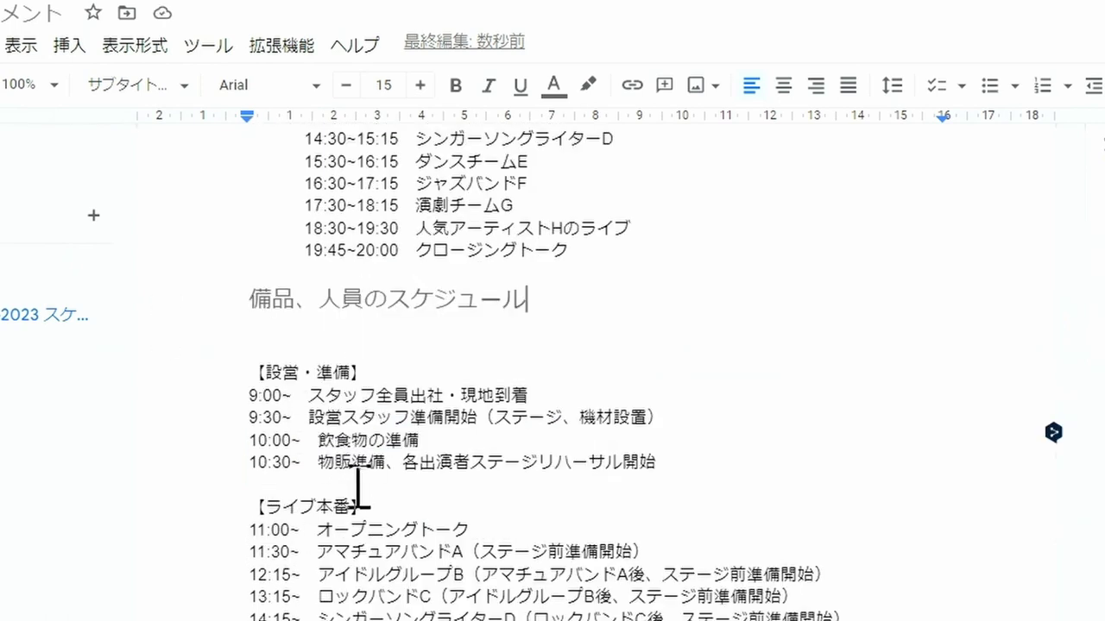
{"action": "scroll", "coordinate": [358, 488], "scroll_direction": "down", "scroll_amount": 3}
{"action": "scroll", "coordinate": [358, 488], "scroll_direction": "down", "scroll_amount": 3}
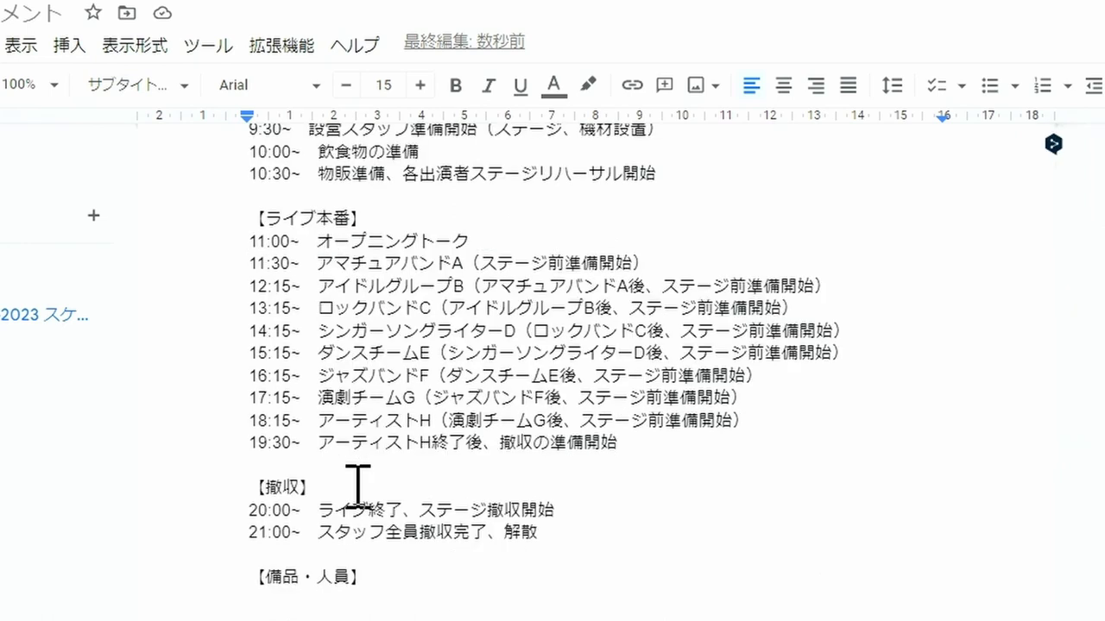
{"action": "scroll", "coordinate": [358, 488], "scroll_direction": "down", "scroll_amount": 3}
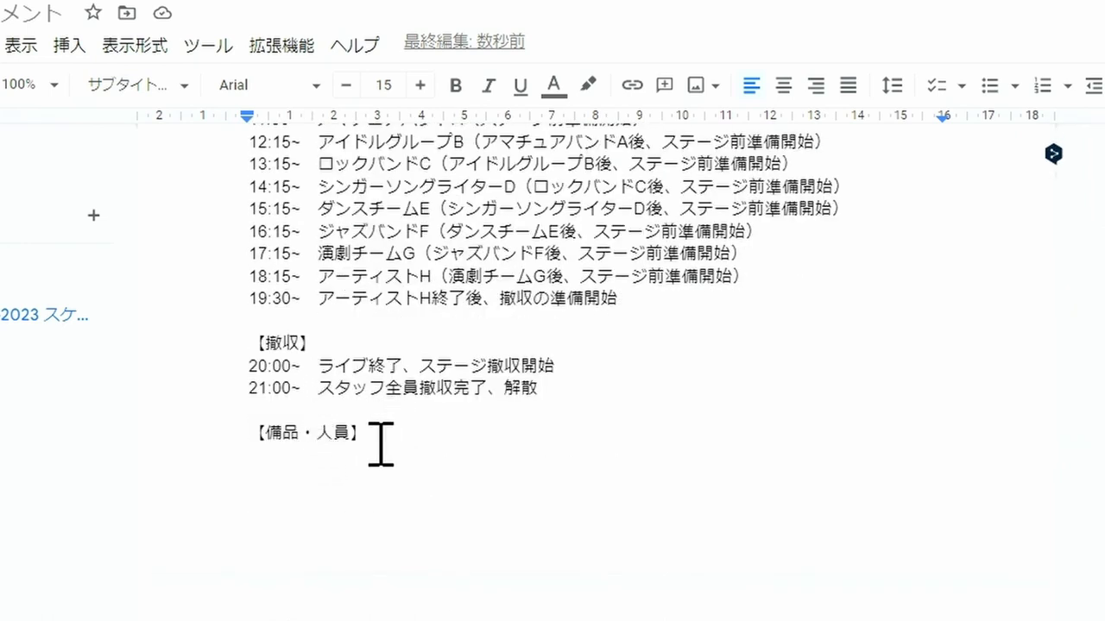
{"action": "left_click", "coordinate": [257, 452]}
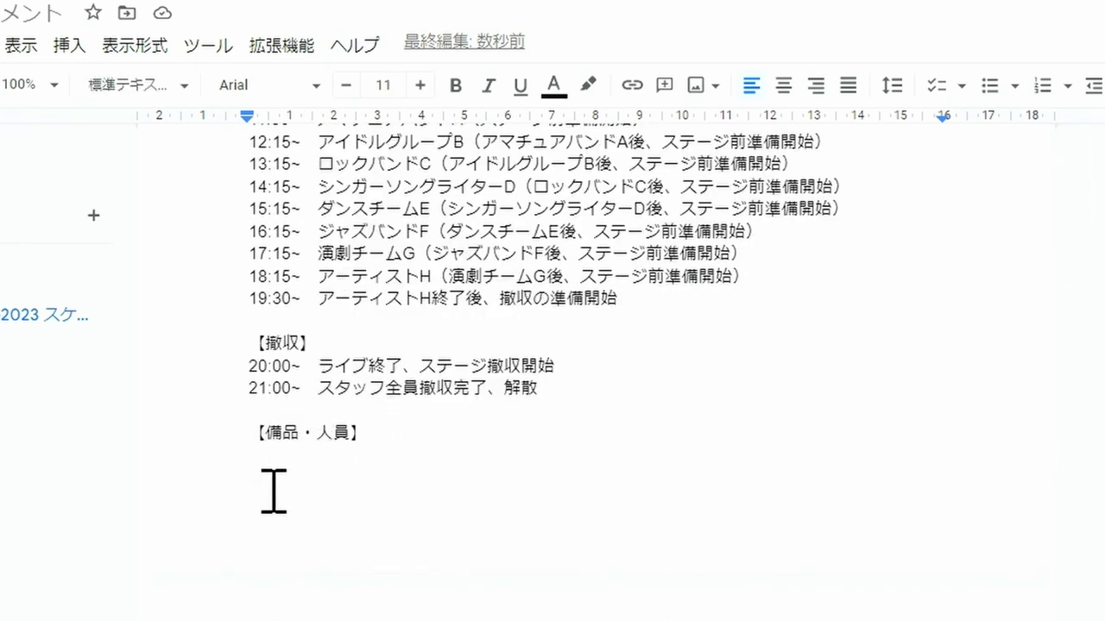
{"action": "key", "text": "ctrl+z"}
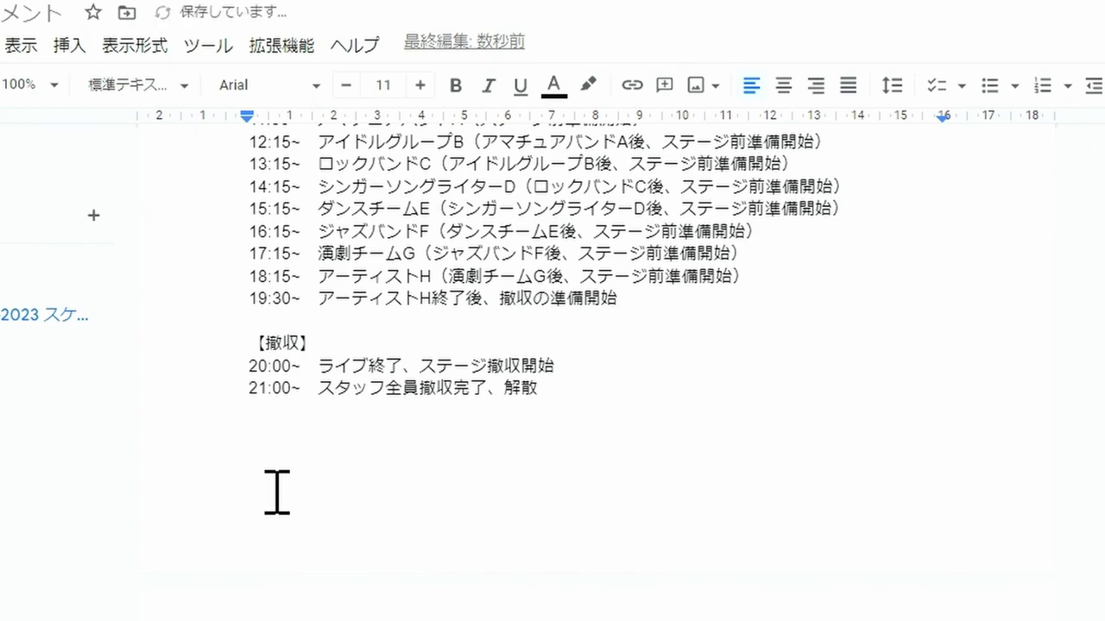
Reword the equipment heading to 【音響機材の準備】, with brackets replacing リストをまとめて
{"action": "scroll", "coordinate": [277, 492], "scroll_direction": "down", "scroll_amount": 1}
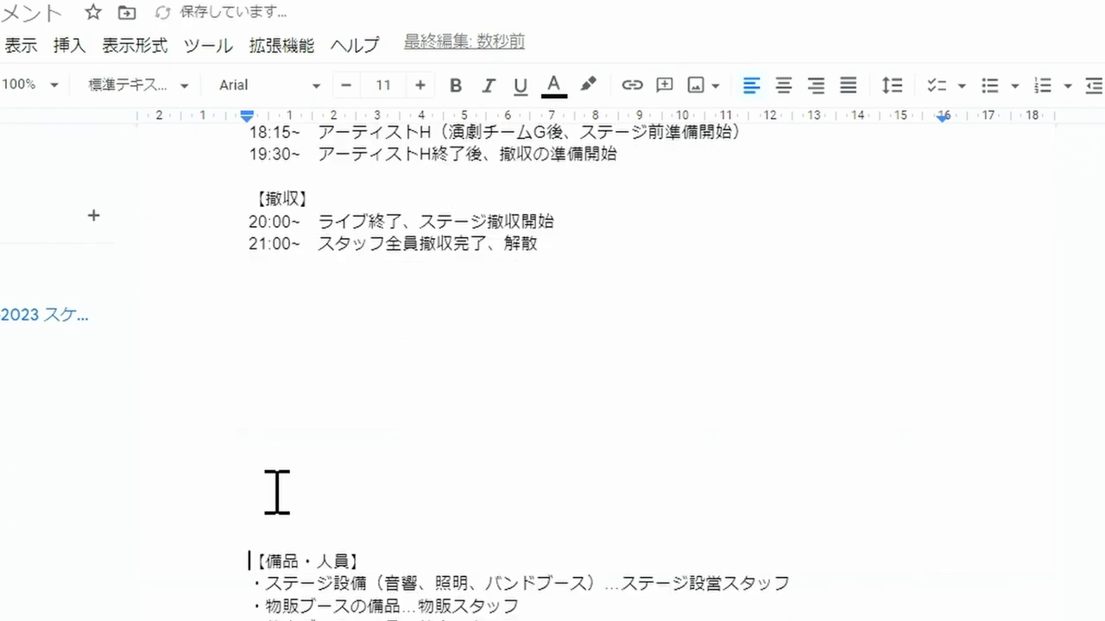
{"action": "scroll", "coordinate": [277, 493], "scroll_direction": "down", "scroll_amount": 3}
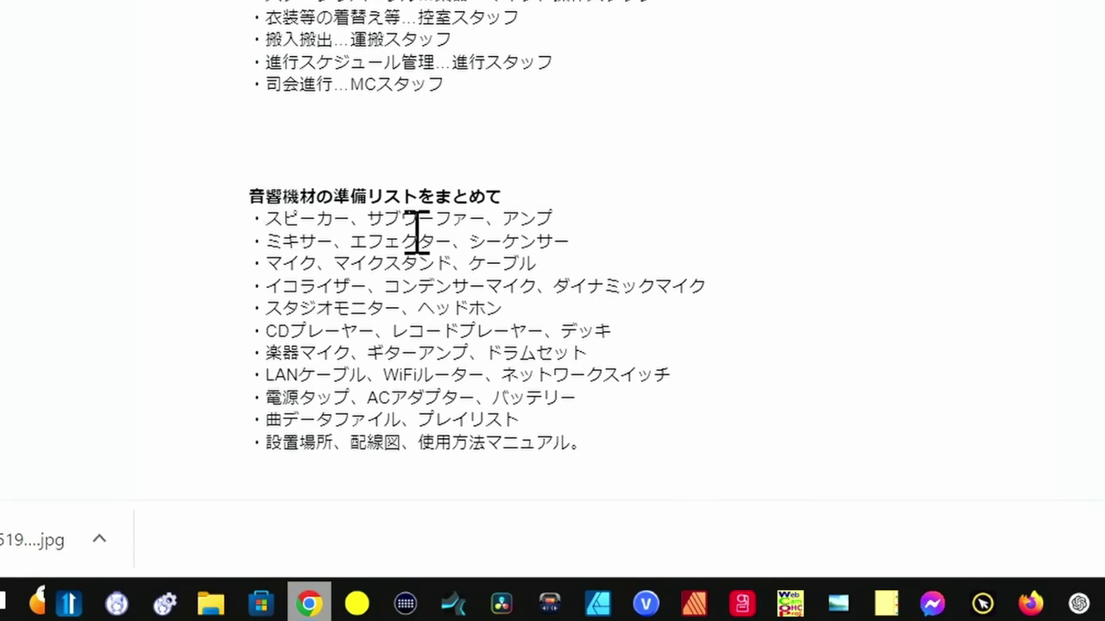
{"action": "type", "text": "【"}
{"action": "key", "text": "Return"}
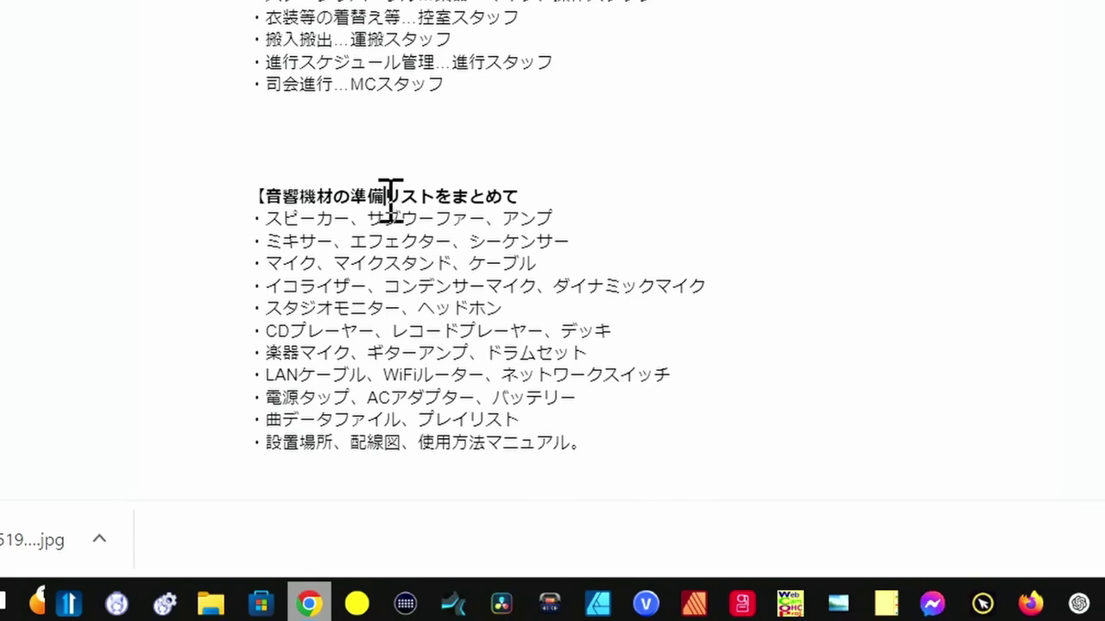
{"action": "left_click_drag", "start_coordinate": [386, 198], "coordinate": [520, 207]}
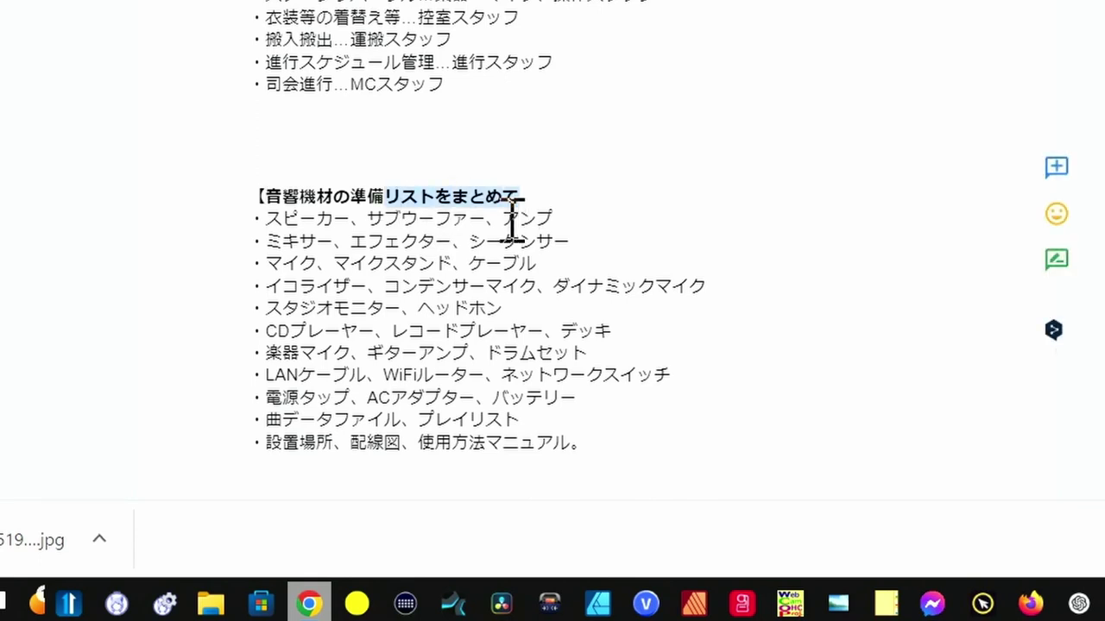
{"action": "type", "text": "】"}
{"action": "key", "text": "Return"}
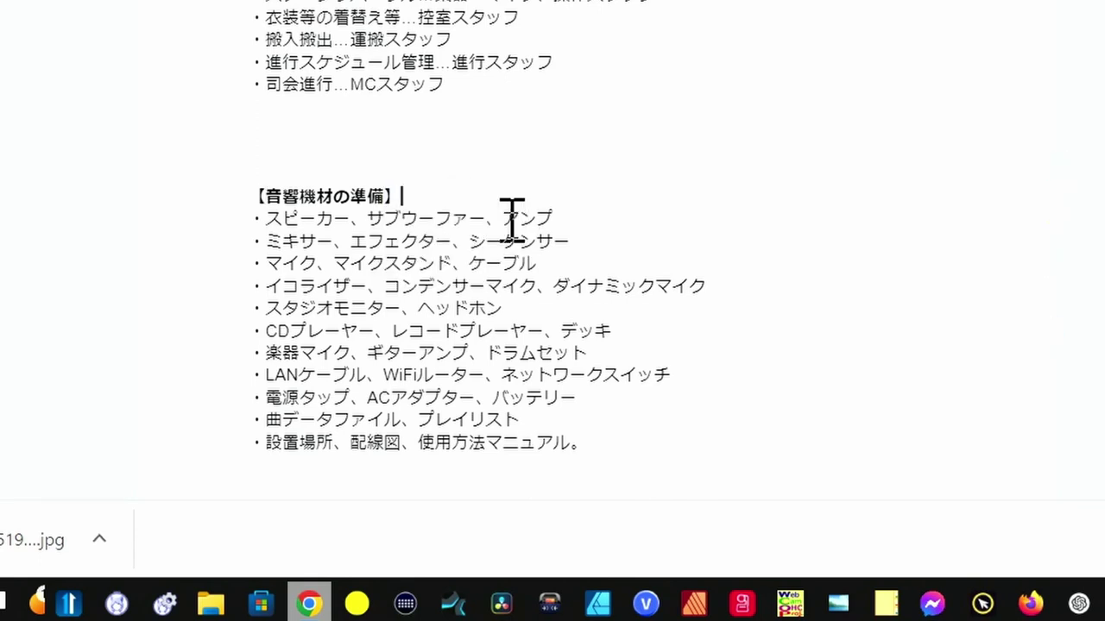
Apply the Title style to the 【音響機材の準備】 heading
{"action": "key", "text": "shift+Home"}
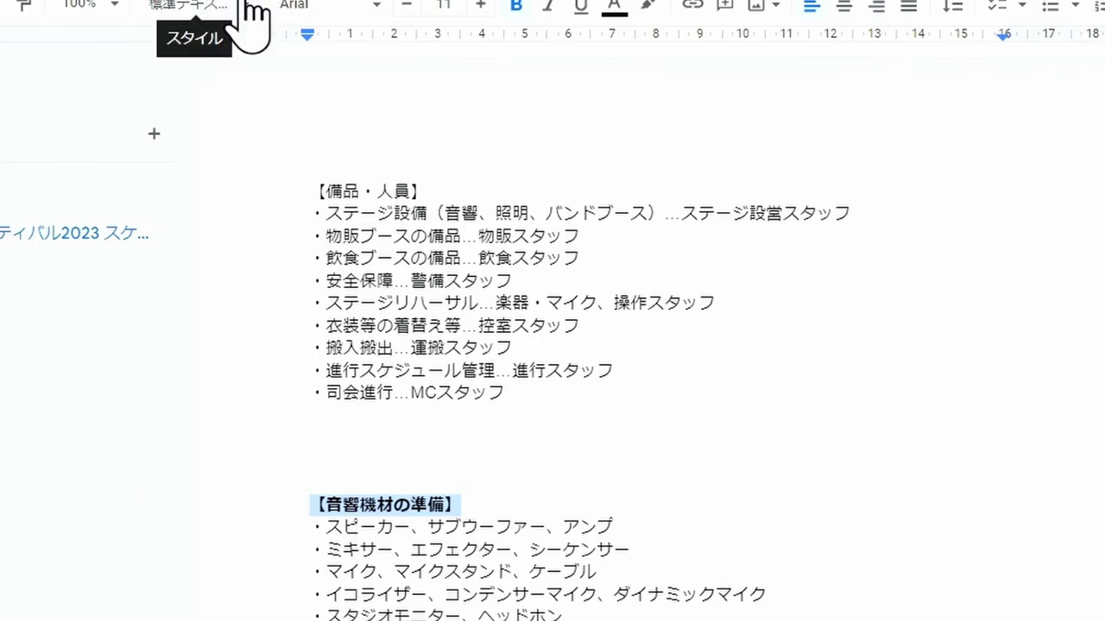
{"action": "left_click", "coordinate": [250, 9]}
{"action": "left_click", "coordinate": [263, 158]}
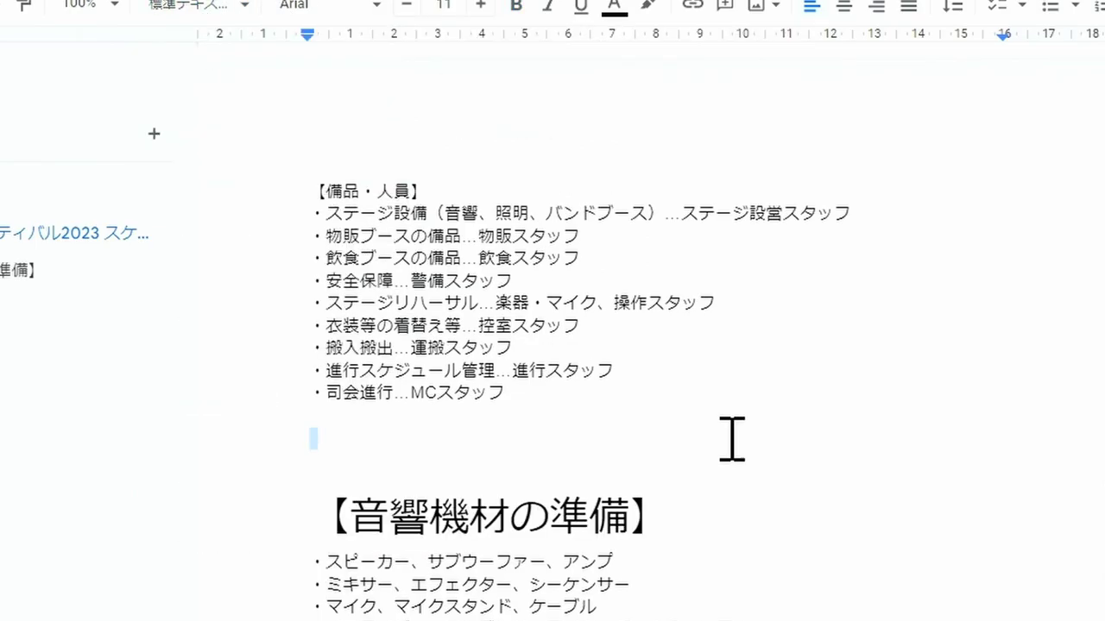
{"action": "scroll", "coordinate": [732, 440], "scroll_direction": "down", "scroll_amount": 2}
{"action": "scroll", "coordinate": [703, 420], "scroll_direction": "down", "scroll_amount": 2}
{"action": "scroll", "coordinate": [630, 461], "scroll_direction": "down", "scroll_amount": 2}
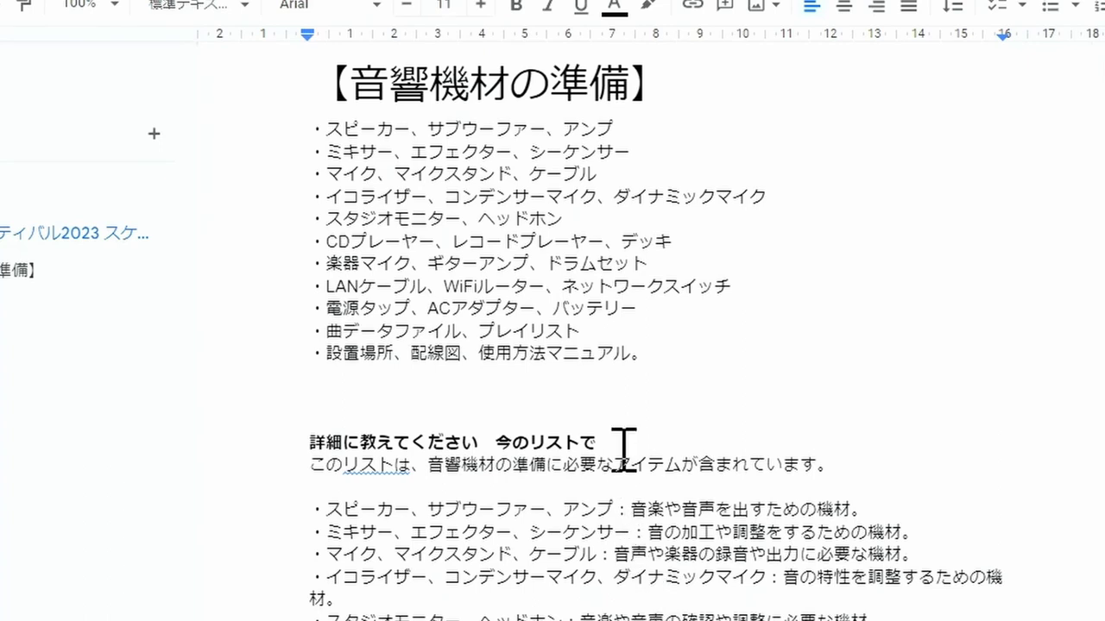
Delete the short equipment bullet list and the bold prompt line above the explanations
{"action": "left_click_drag", "start_coordinate": [600, 445], "coordinate": [298, 136]}
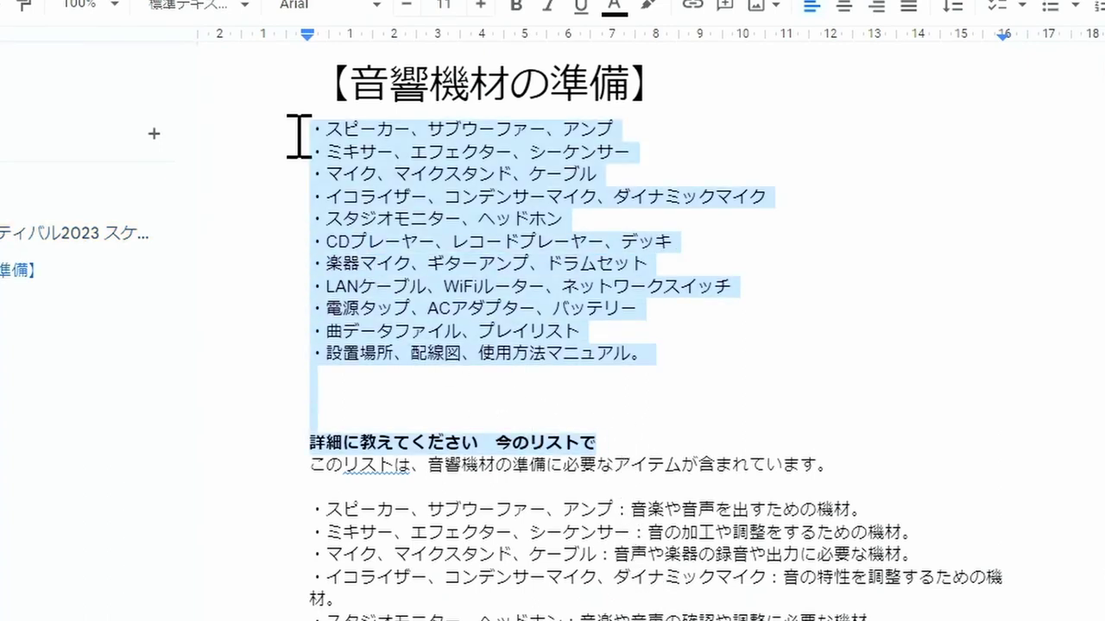
{"action": "key", "text": "Delete"}
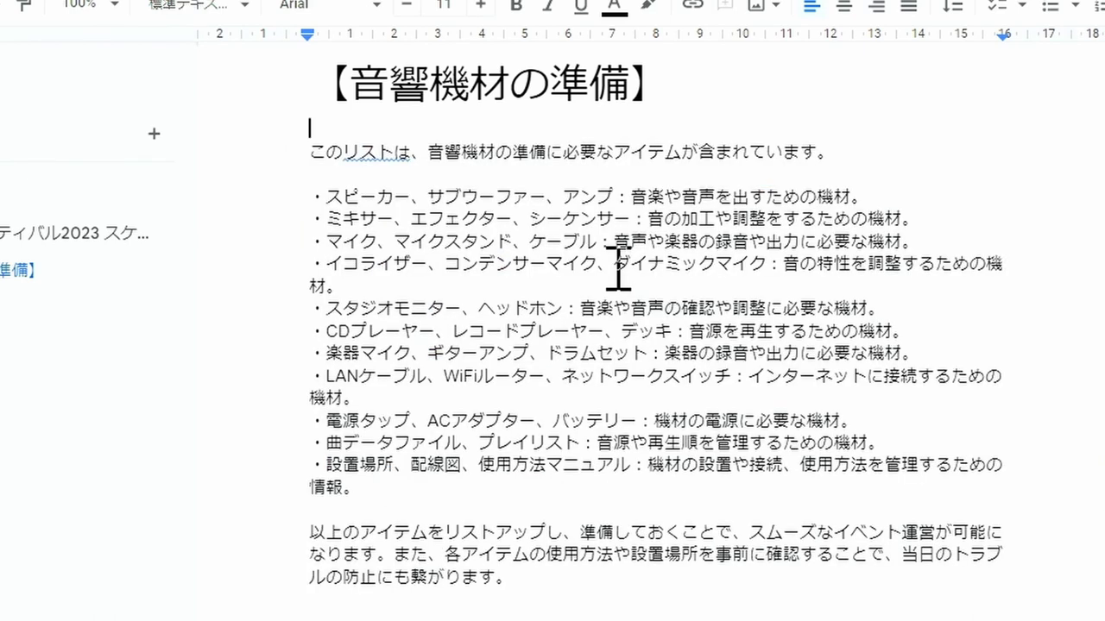
{"action": "left_click", "coordinate": [615, 264]}
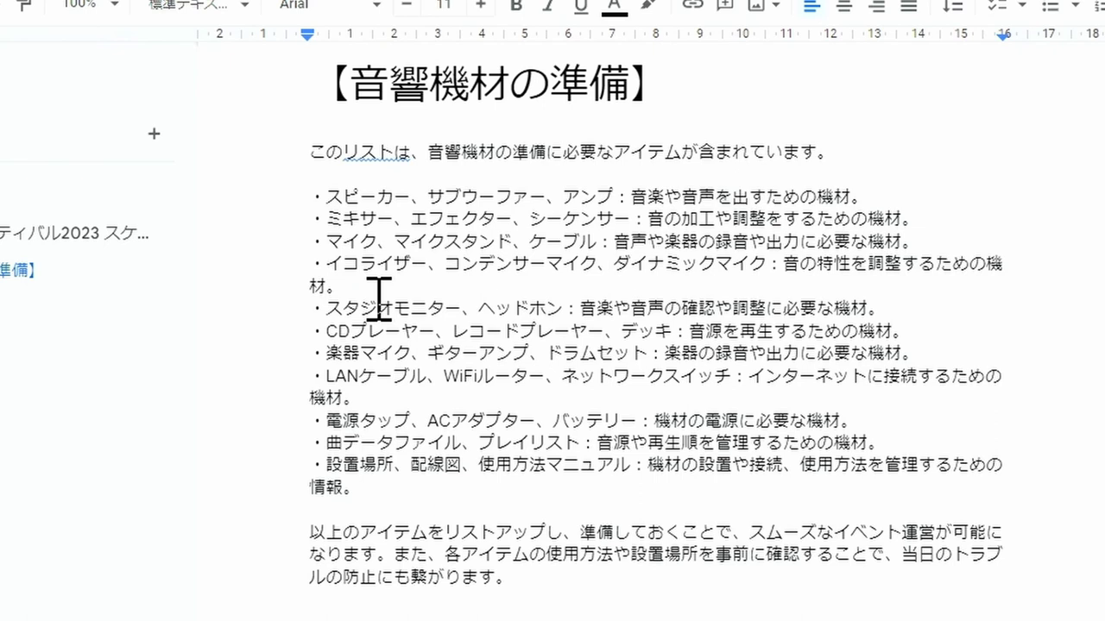
{"action": "left_click", "coordinate": [786, 266]}
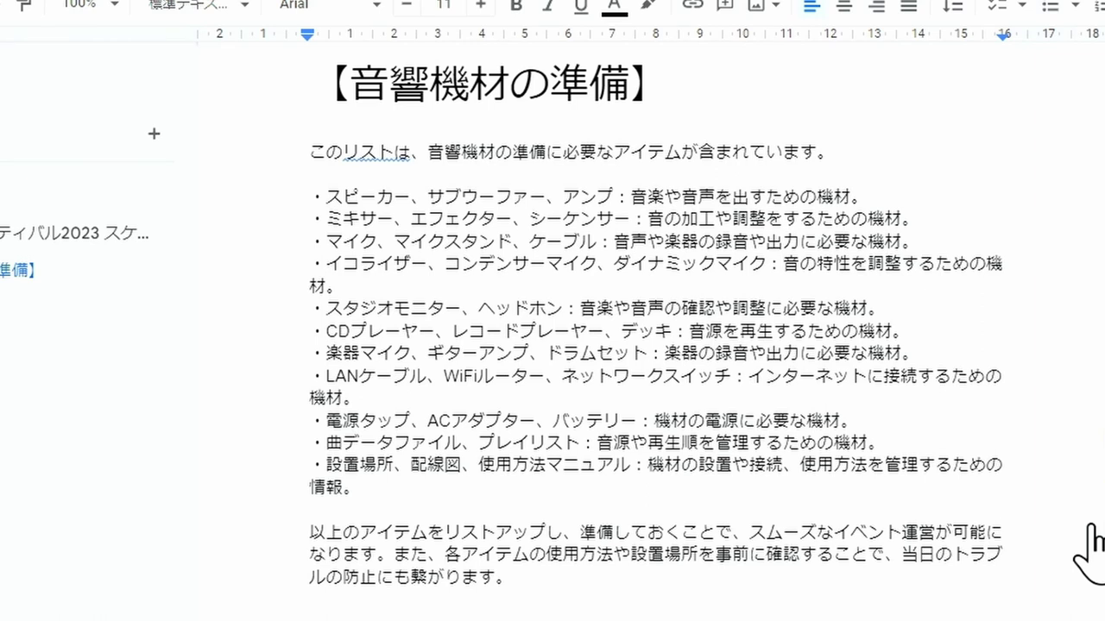
Break the イコライザー, LANケーブル and マニュアル bullets after their colons onto indented second lines
{"action": "key", "text": "Return"}
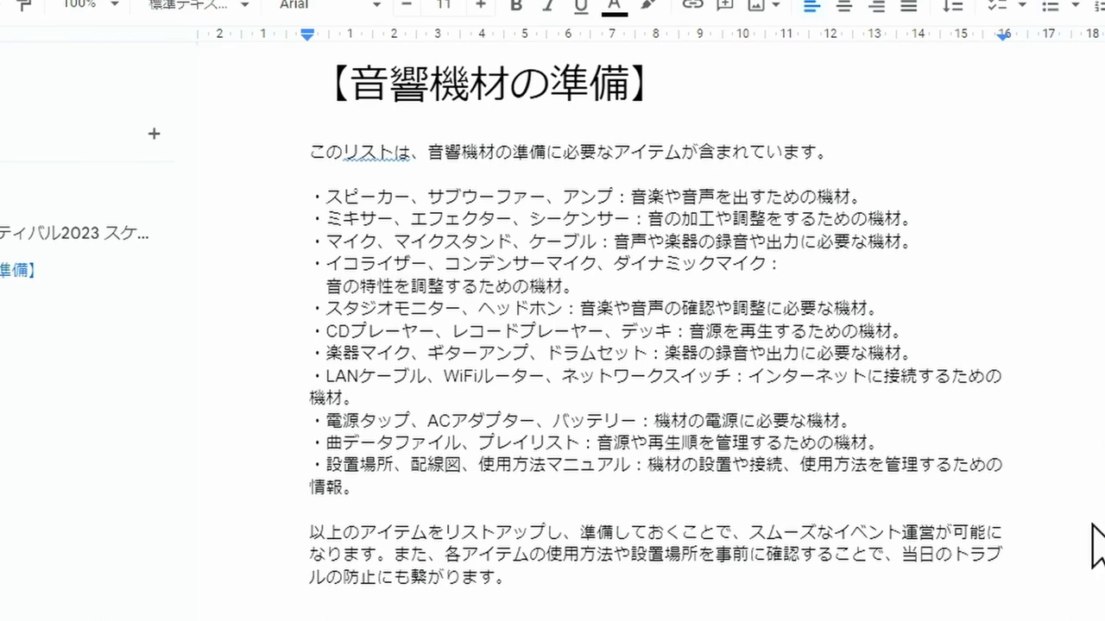
{"action": "left_click", "coordinate": [750, 378]}
{"action": "key", "text": "Return"}
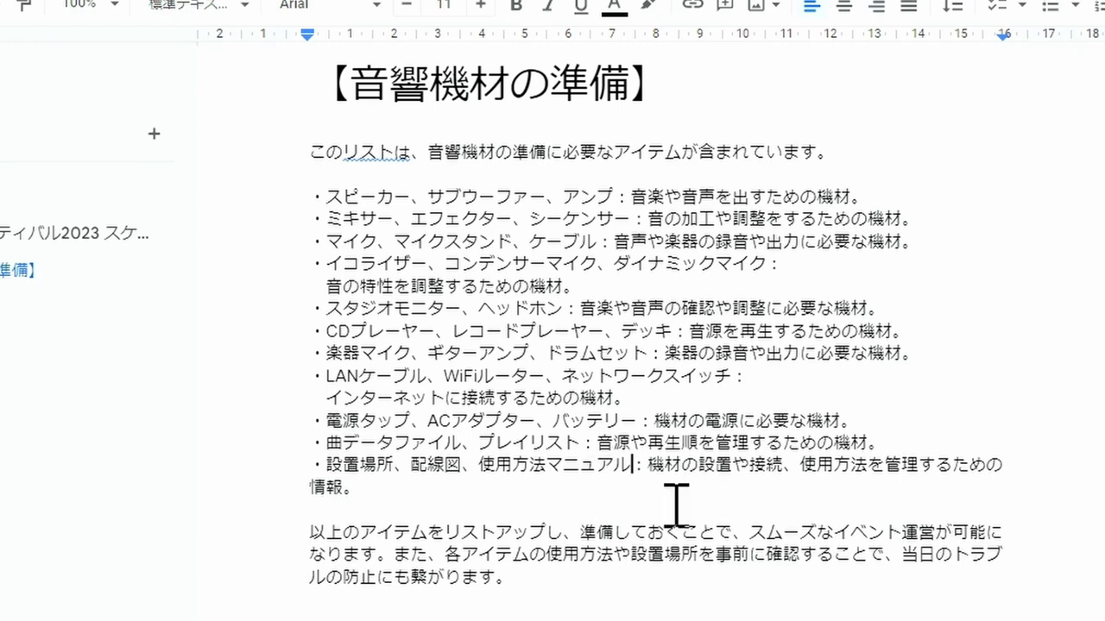
{"action": "key", "text": "Return"}
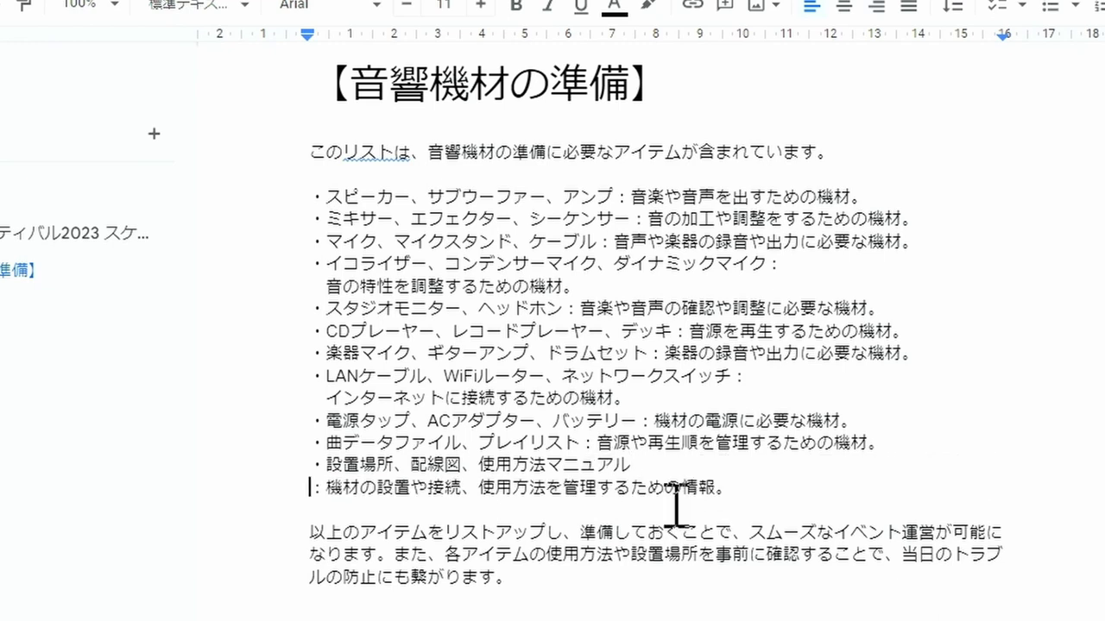
{"action": "key", "text": "BackSpace"}
{"action": "key", "text": "Right"}
{"action": "key", "text": "Return"}
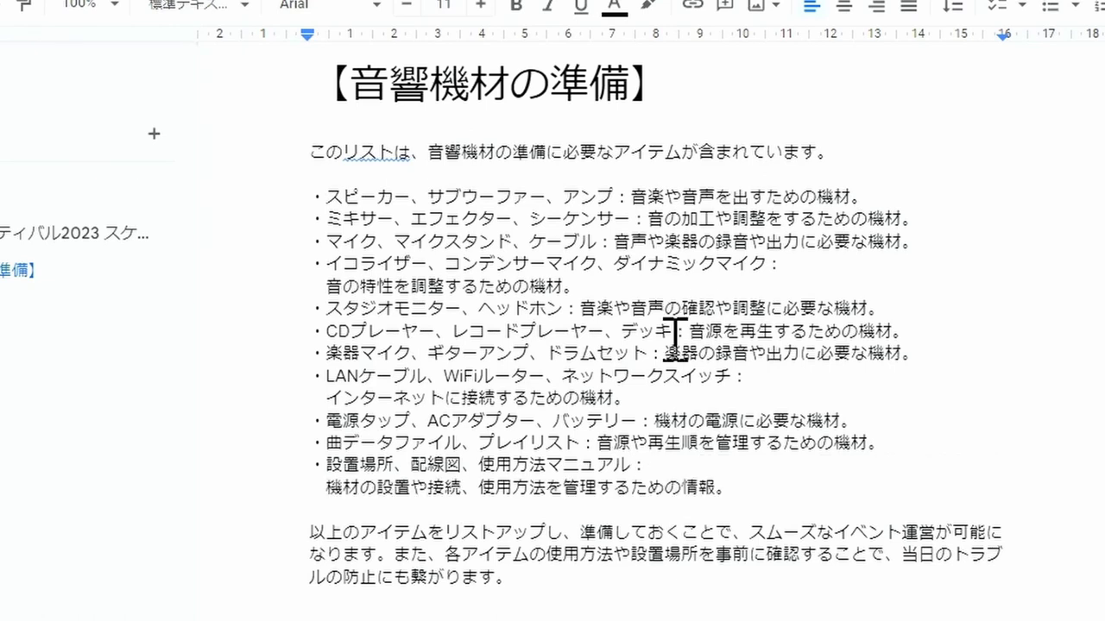
{"action": "scroll", "coordinate": [675, 331], "scroll_direction": "down", "scroll_amount": 2}
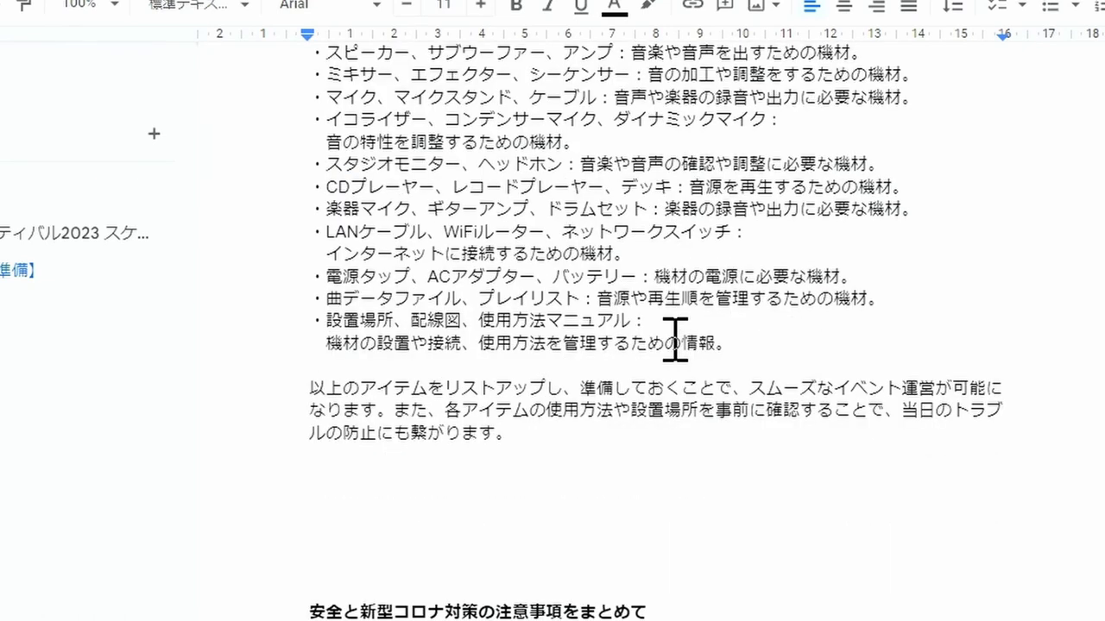
{"action": "scroll", "coordinate": [675, 331], "scroll_direction": "down", "scroll_amount": 4}
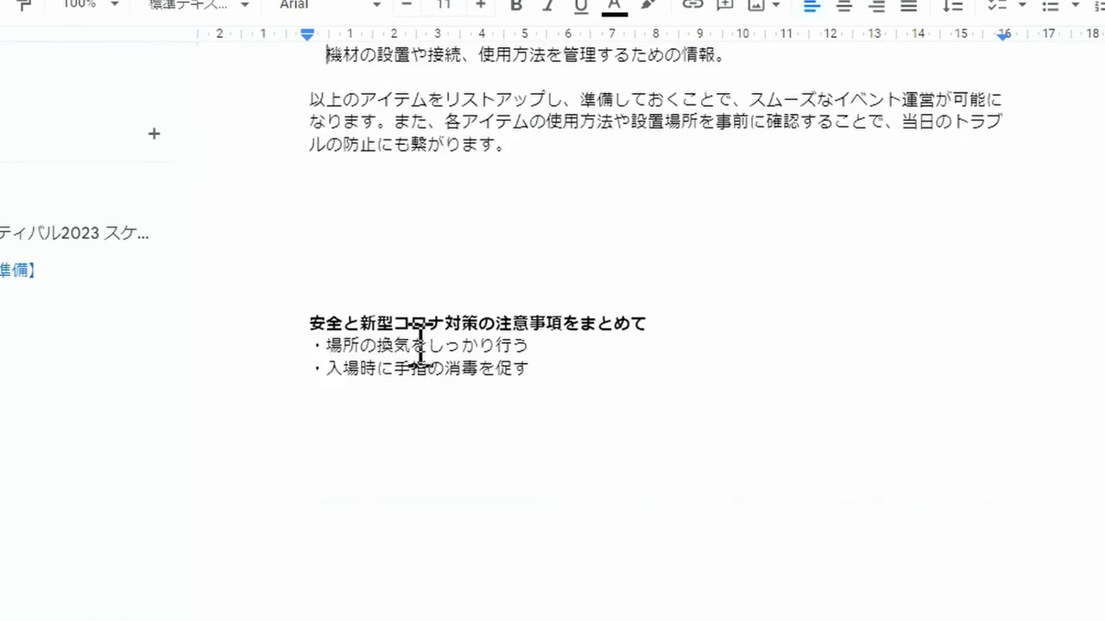
Place the cursor at the start of the safety heading and bring up Insert > 区切り (Breaks)
{"action": "left_click", "coordinate": [312, 323]}
{"action": "left_click", "coordinate": [146, 110]}
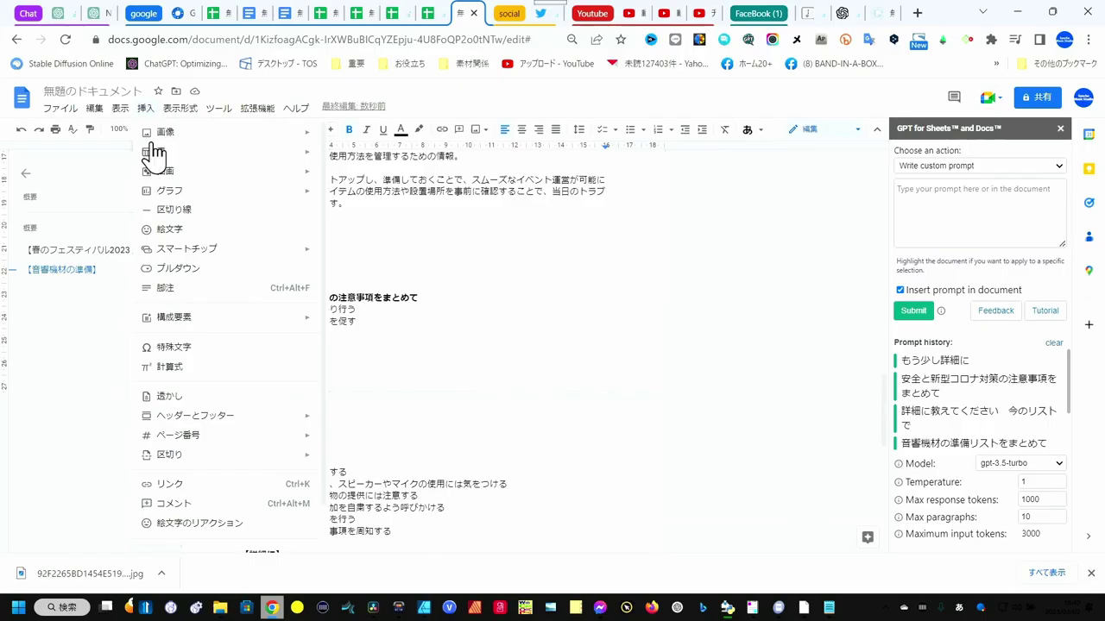
{"action": "mouse_move", "coordinate": [243, 456]}
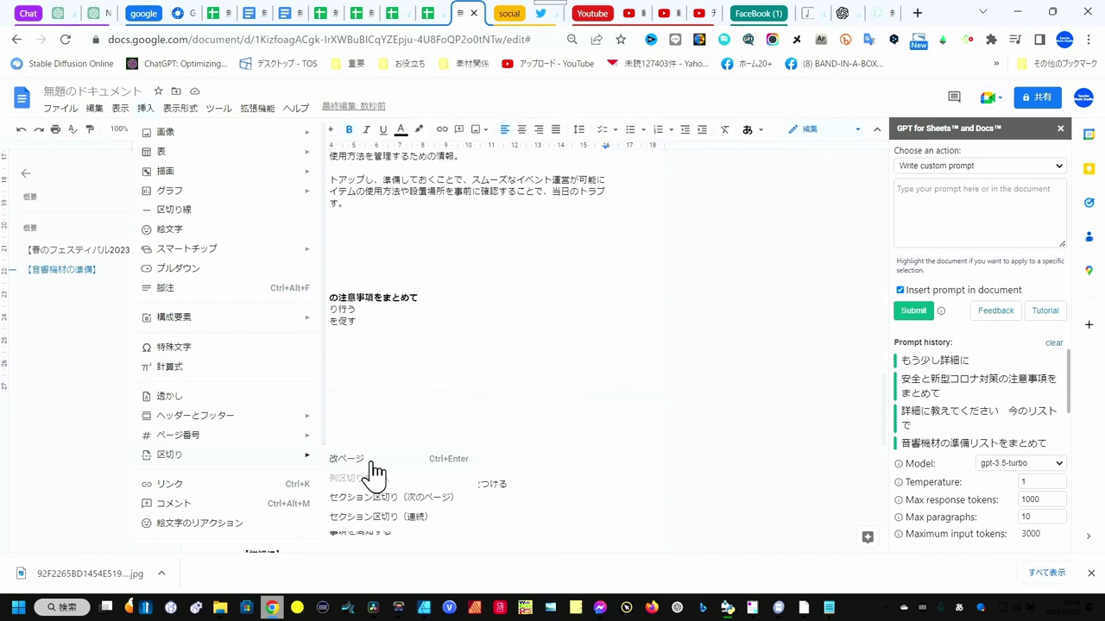
Insert a page break before the safety heading and apply the Title style to it
{"action": "left_click", "coordinate": [372, 463]}
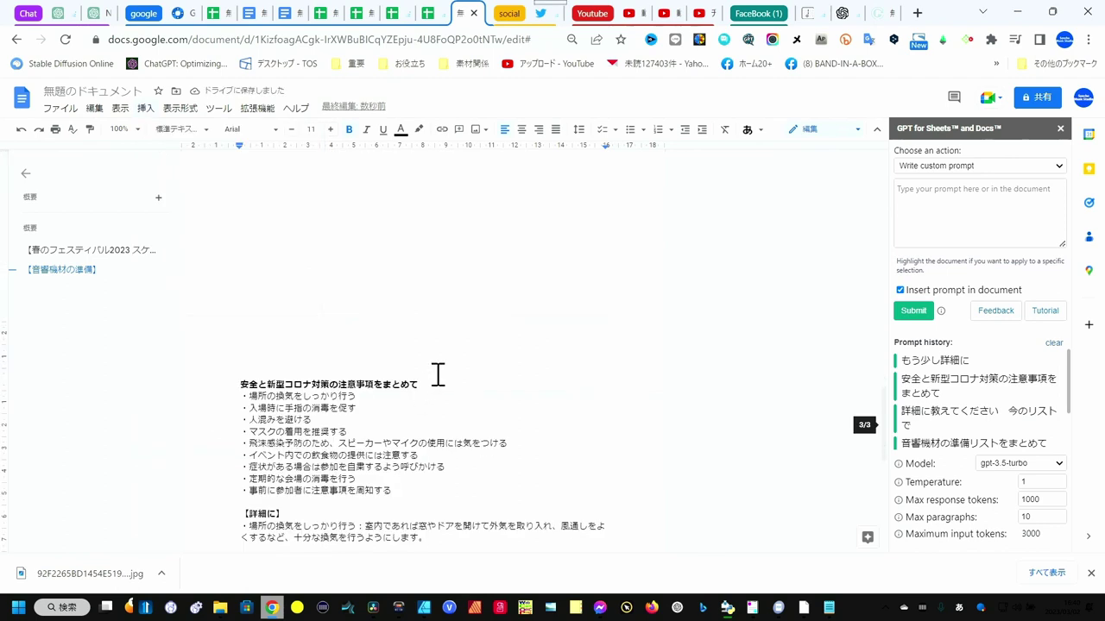
{"action": "left_click_drag", "start_coordinate": [432, 381], "coordinate": [239, 373]}
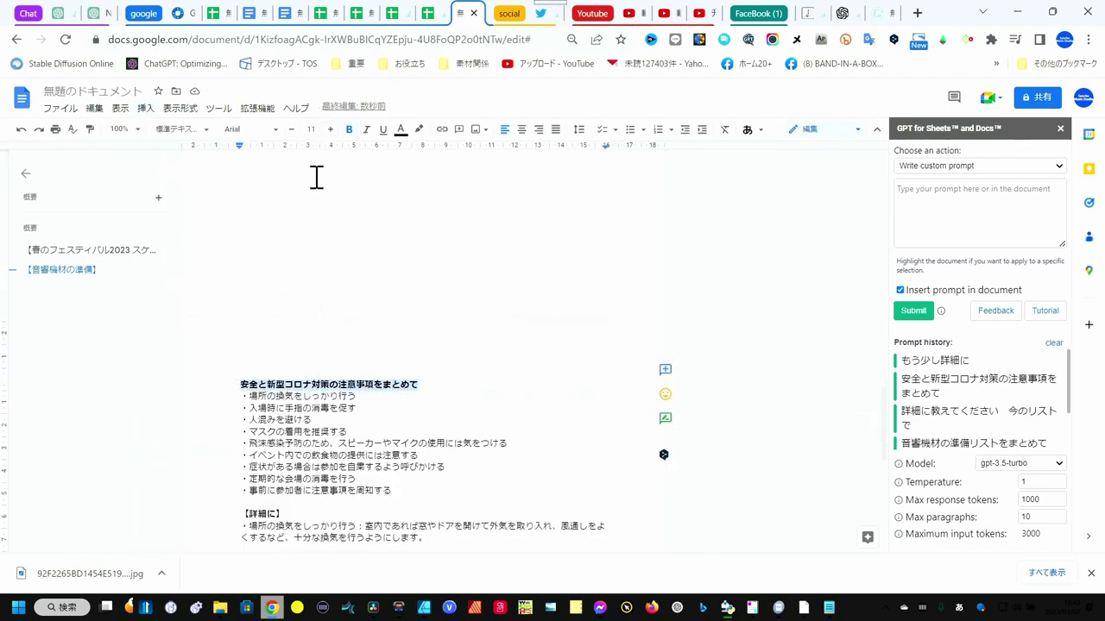
{"action": "left_click", "coordinate": [207, 132]}
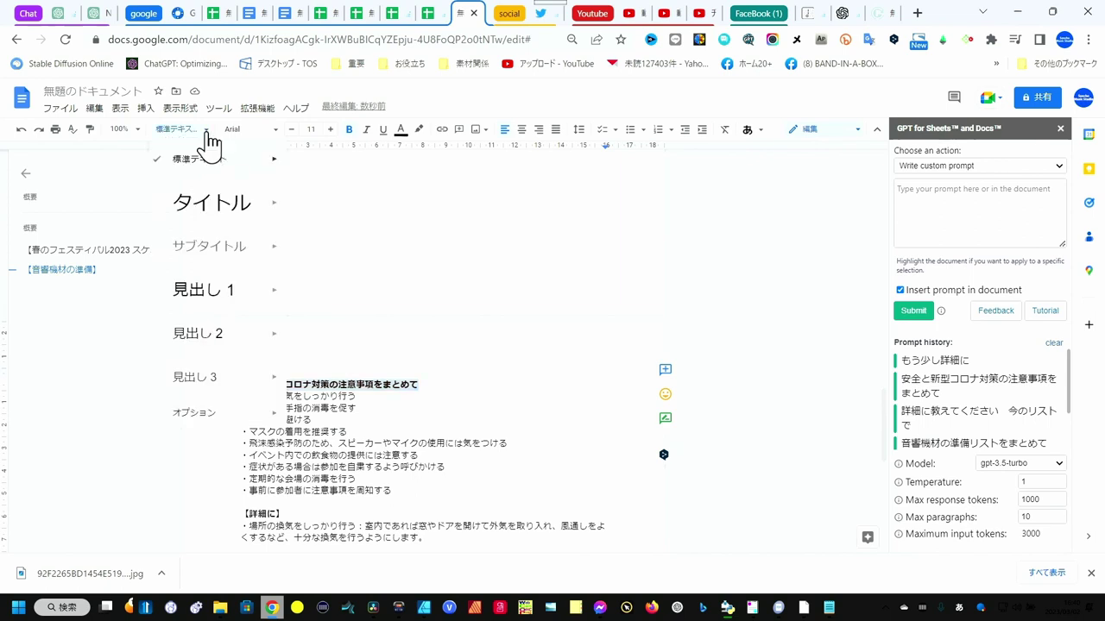
{"action": "left_click", "coordinate": [220, 216]}
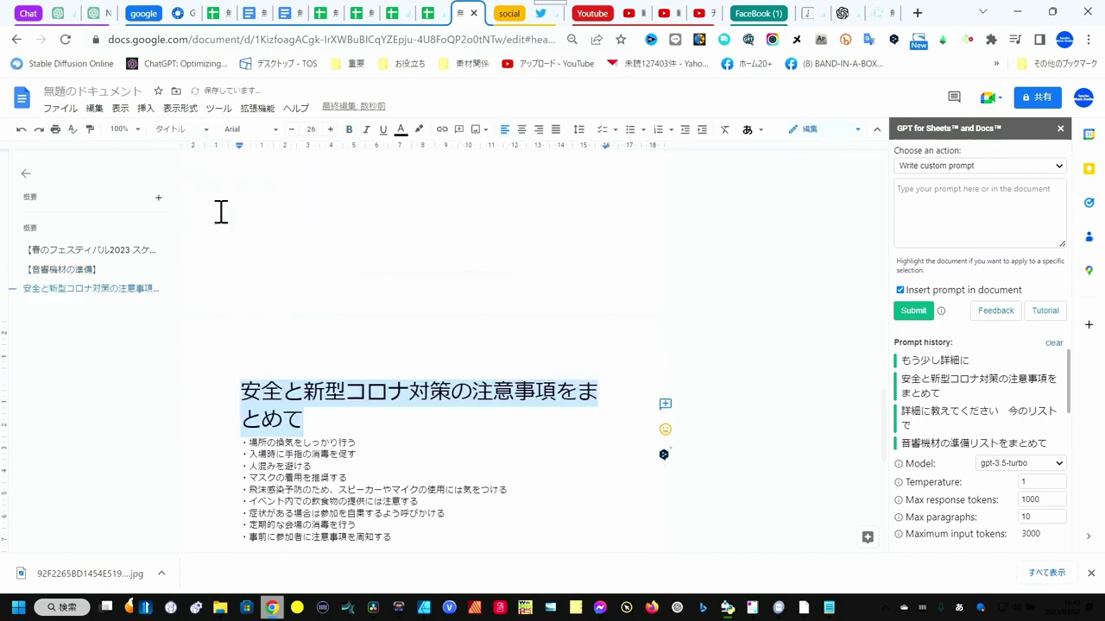
Reduce the safety heading to 21 pt so it fits on one line
{"action": "left_click", "coordinate": [292, 132]}
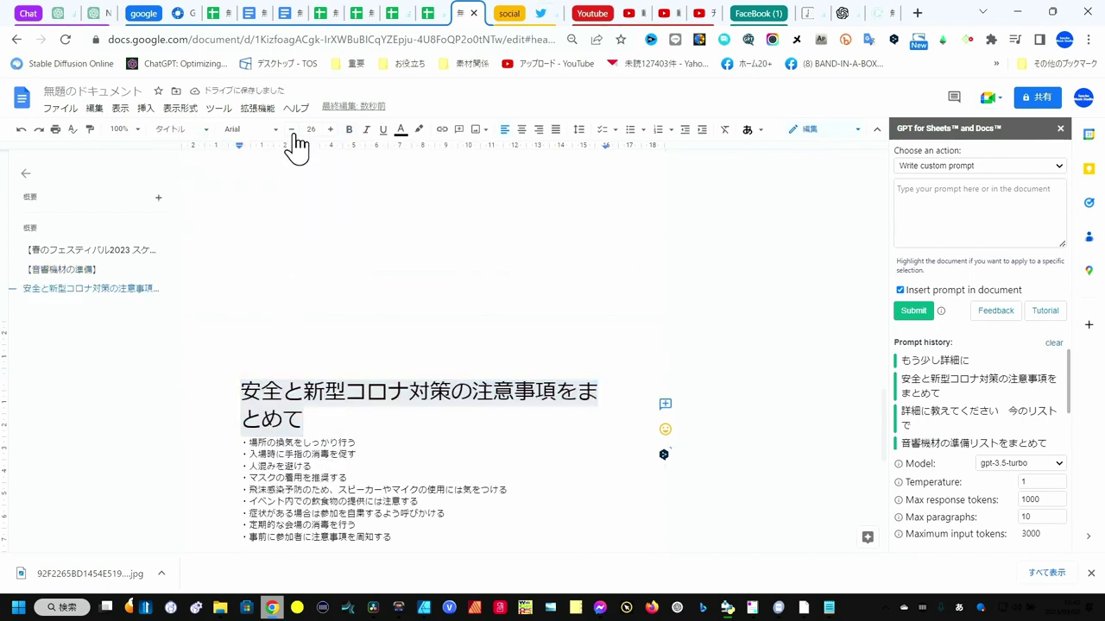
{"action": "left_click", "coordinate": [292, 131]}
{"action": "left_click", "coordinate": [292, 132]}
{"action": "left_click", "coordinate": [291, 132]}
{"action": "left_click", "coordinate": [292, 131]}
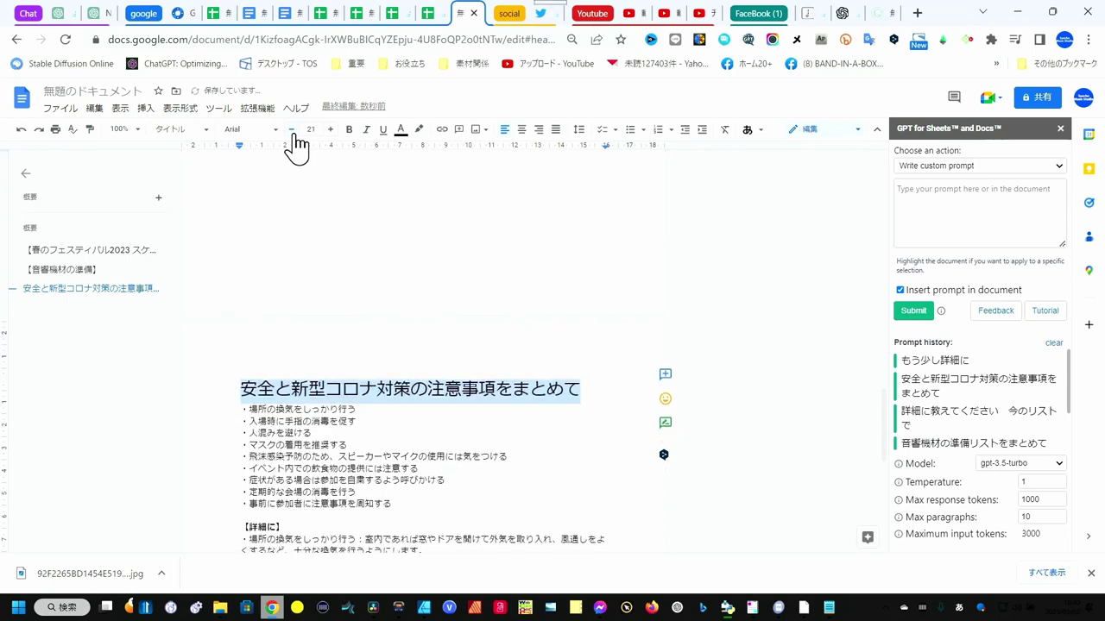
{"action": "left_click", "coordinate": [436, 431]}
{"action": "scroll", "coordinate": [415, 406], "scroll_direction": "down", "scroll_amount": 3}
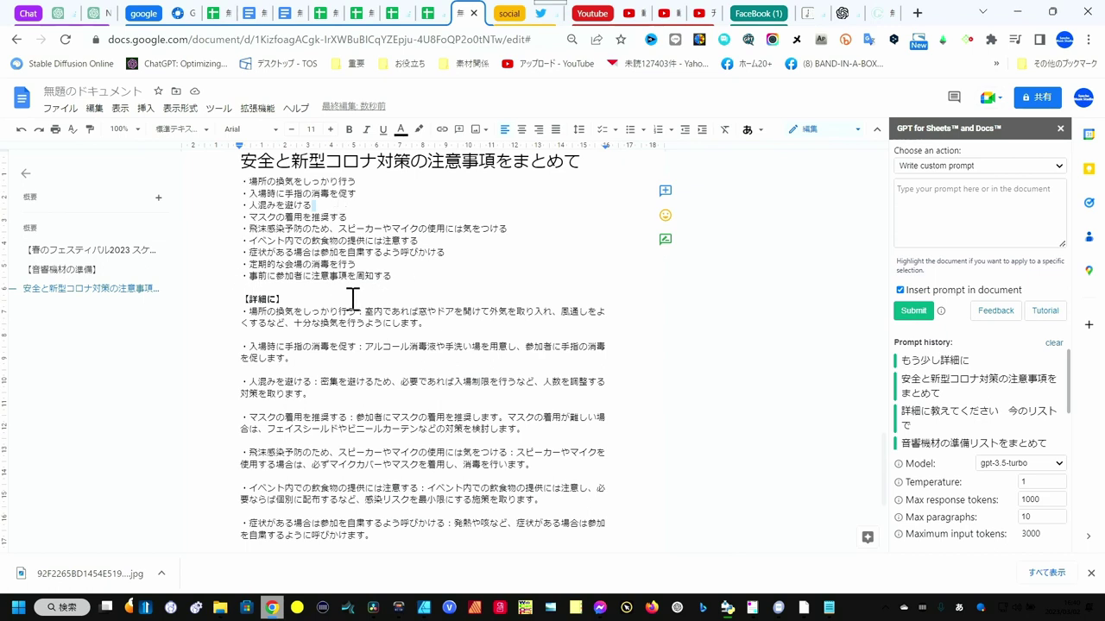
{"action": "scroll", "coordinate": [357, 292], "scroll_direction": "down", "scroll_amount": 3}
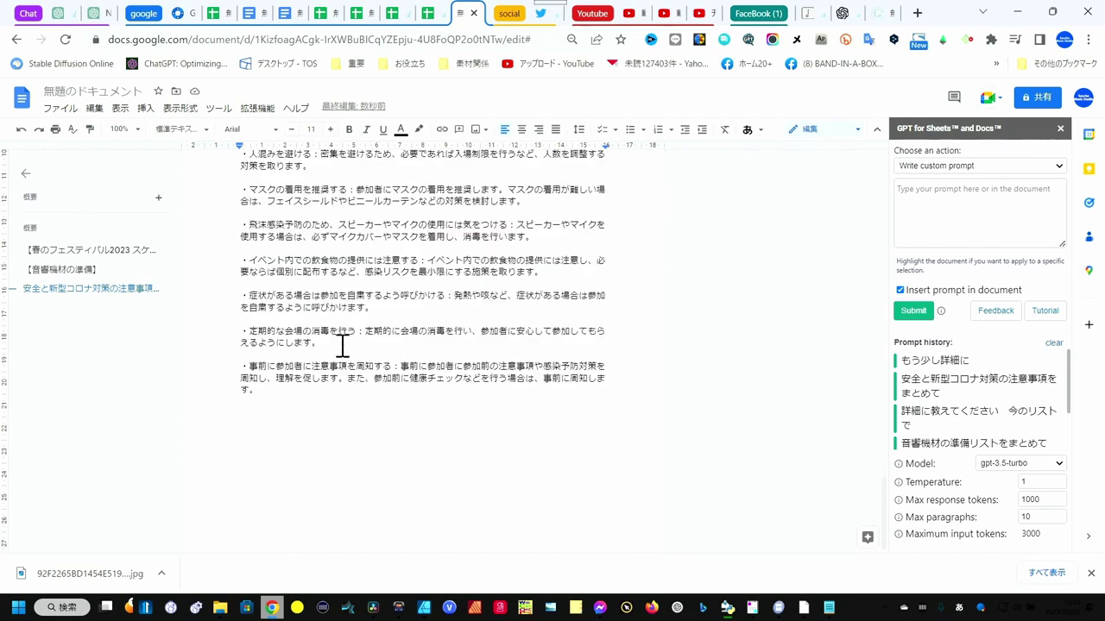
{"action": "scroll", "coordinate": [397, 354], "scroll_direction": "up", "scroll_amount": 3}
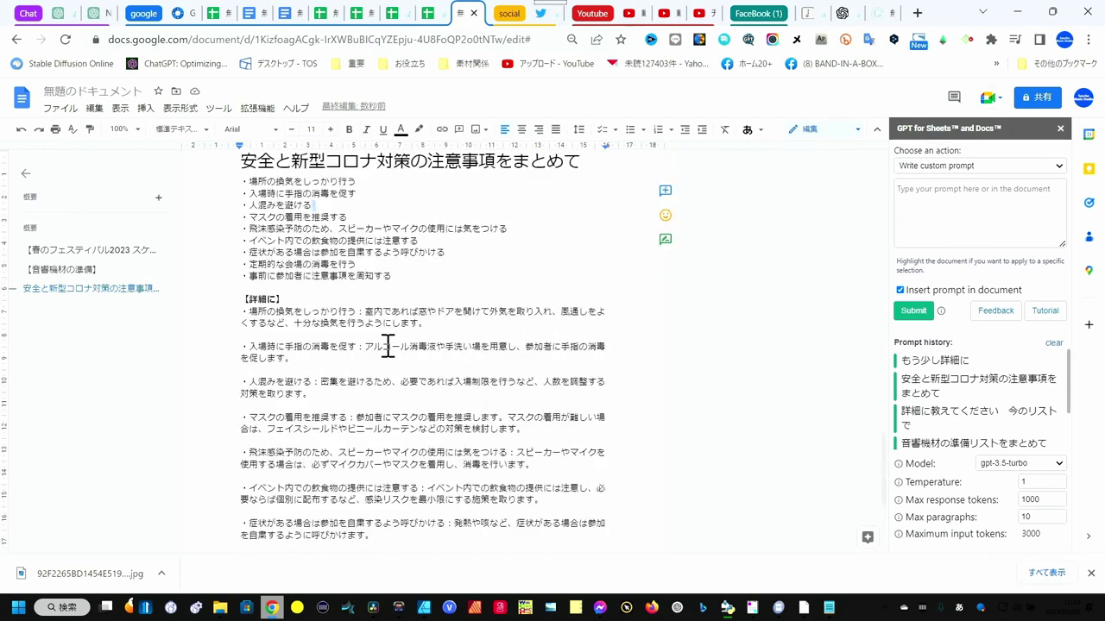
{"action": "scroll", "coordinate": [389, 345], "scroll_direction": "up", "scroll_amount": 7}
{"action": "scroll", "coordinate": [384, 344], "scroll_direction": "up", "scroll_amount": 3}
{"action": "scroll", "coordinate": [378, 341], "scroll_direction": "up", "scroll_amount": 2}
{"action": "scroll", "coordinate": [378, 341], "scroll_direction": "up", "scroll_amount": 2}
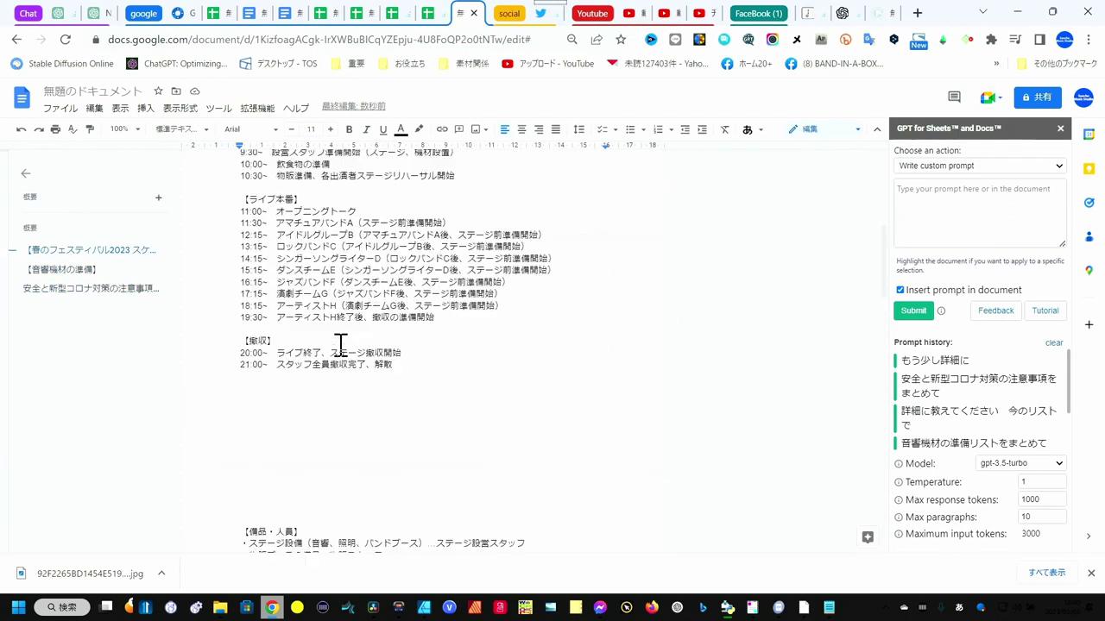
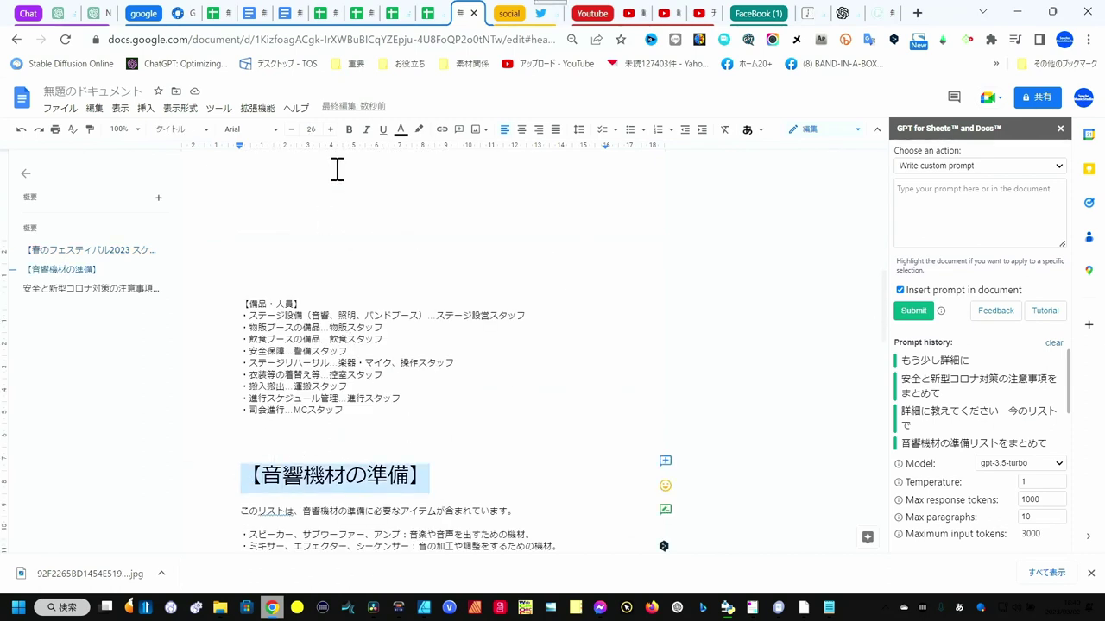
Shrink the 【音響機材の準備】 heading's font size step by step down to 20
{"action": "left_click", "coordinate": [290, 130]}
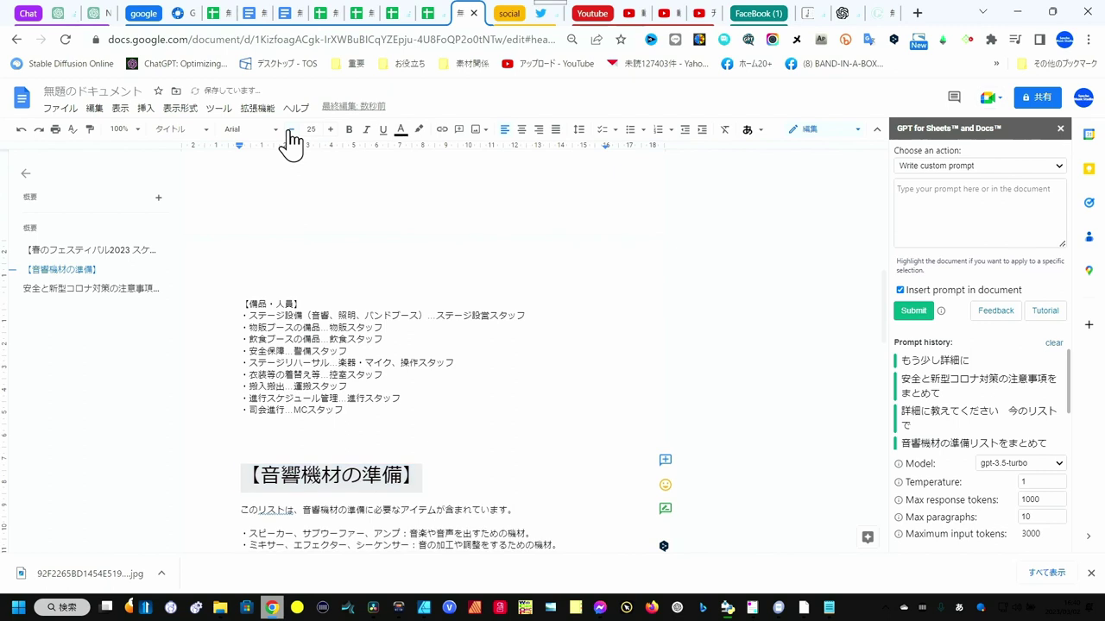
{"action": "left_click", "coordinate": [290, 130]}
{"action": "left_click", "coordinate": [290, 129]}
{"action": "left_click", "coordinate": [290, 129]}
{"action": "left_click", "coordinate": [290, 129]}
{"action": "left_click", "coordinate": [290, 129]}
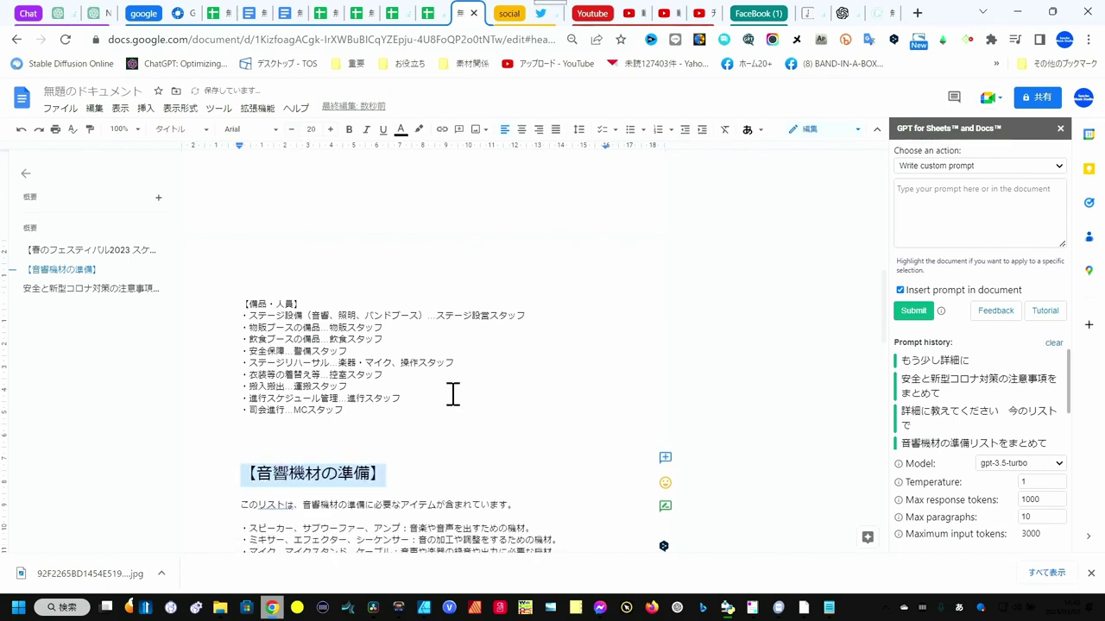
Scroll through the schedule to check the resized heading in context
{"action": "scroll", "coordinate": [451, 395], "scroll_direction": "up", "scroll_amount": 3}
{"action": "scroll", "coordinate": [451, 395], "scroll_direction": "up", "scroll_amount": 3}
{"action": "scroll", "coordinate": [444, 393], "scroll_direction": "up", "scroll_amount": 3}
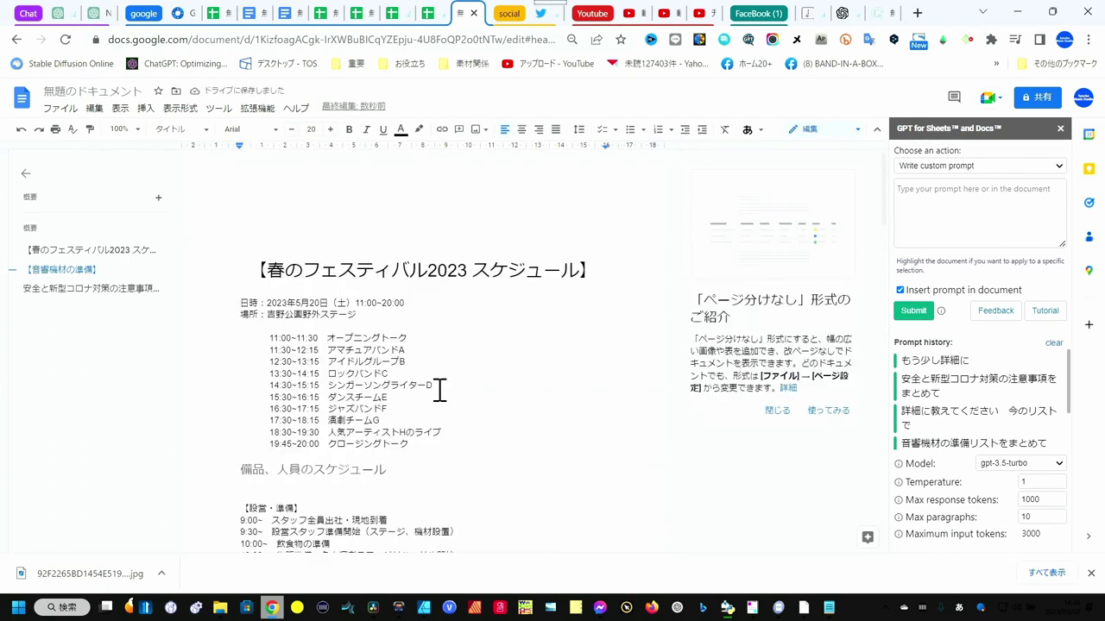
{"action": "scroll", "coordinate": [439, 388], "scroll_direction": "down", "scroll_amount": 5}
{"action": "scroll", "coordinate": [439, 397], "scroll_direction": "down", "scroll_amount": 3}
{"action": "scroll", "coordinate": [440, 393], "scroll_direction": "down", "scroll_amount": 1}
{"action": "scroll", "coordinate": [439, 392], "scroll_direction": "up", "scroll_amount": 4}
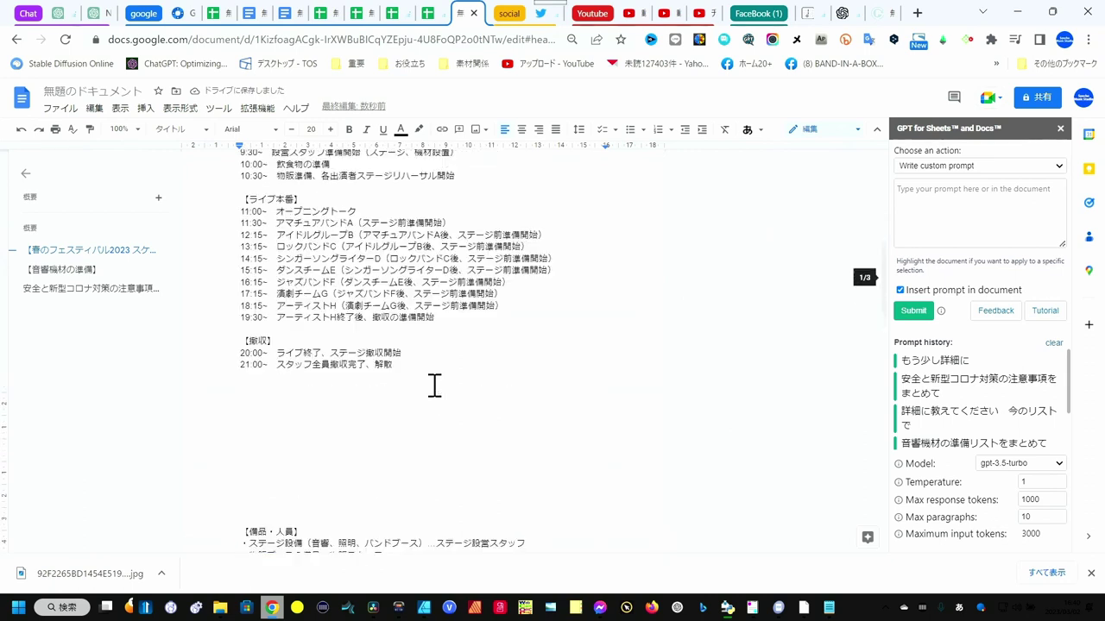
{"action": "scroll", "coordinate": [436, 386], "scroll_direction": "up", "scroll_amount": 2}
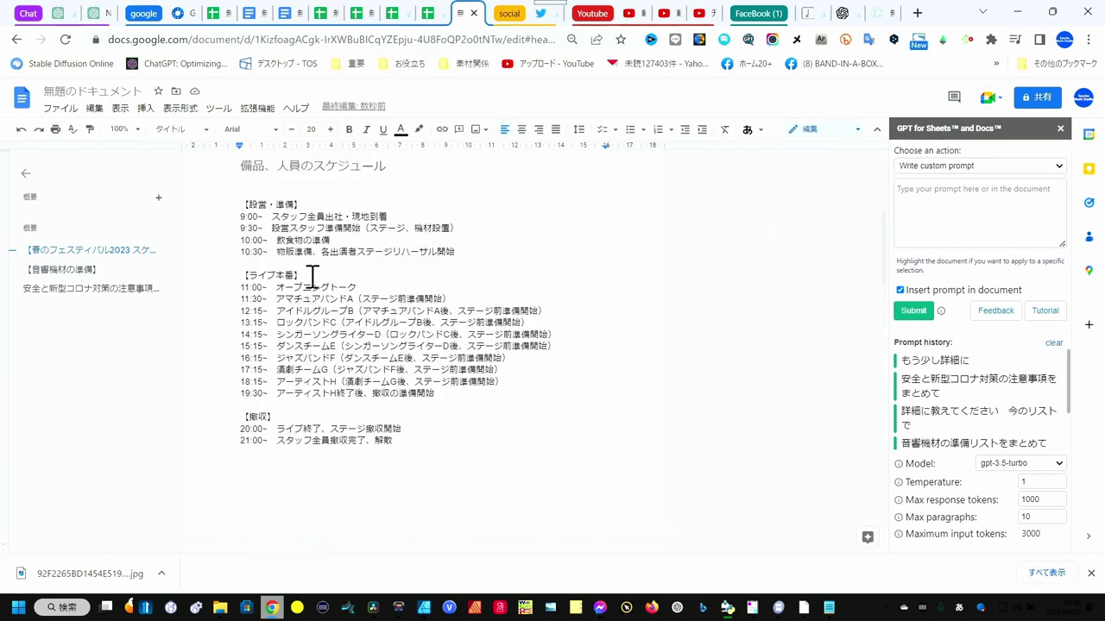
{"action": "scroll", "coordinate": [306, 321], "scroll_direction": "up", "scroll_amount": 1}
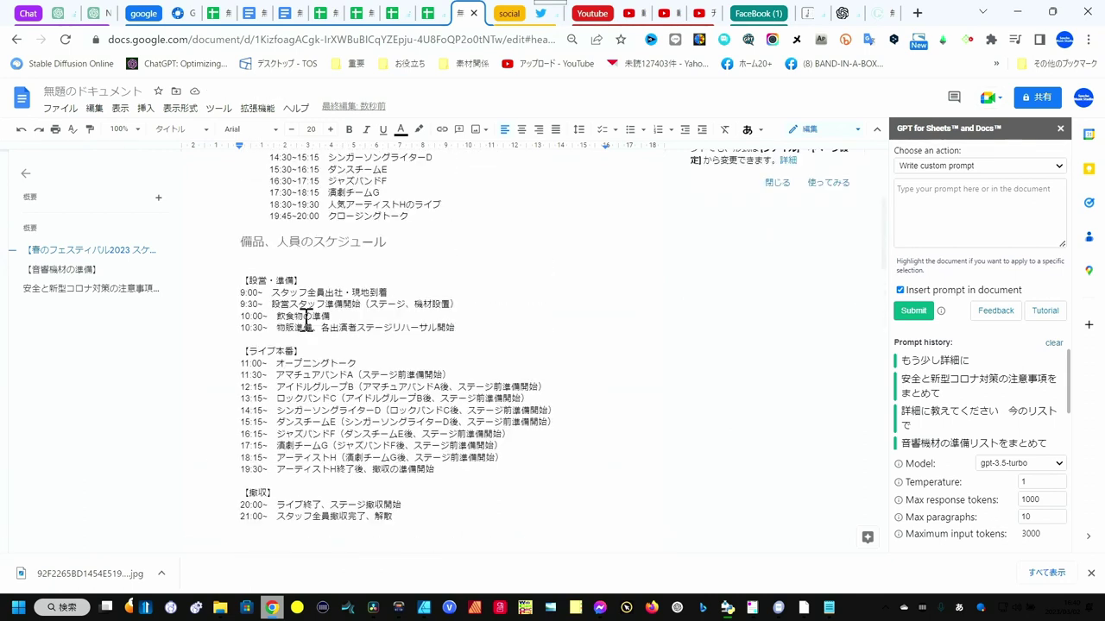
{"action": "scroll", "coordinate": [354, 332], "scroll_direction": "down", "scroll_amount": 5}
{"action": "scroll", "coordinate": [354, 332], "scroll_direction": "down", "scroll_amount": 2}
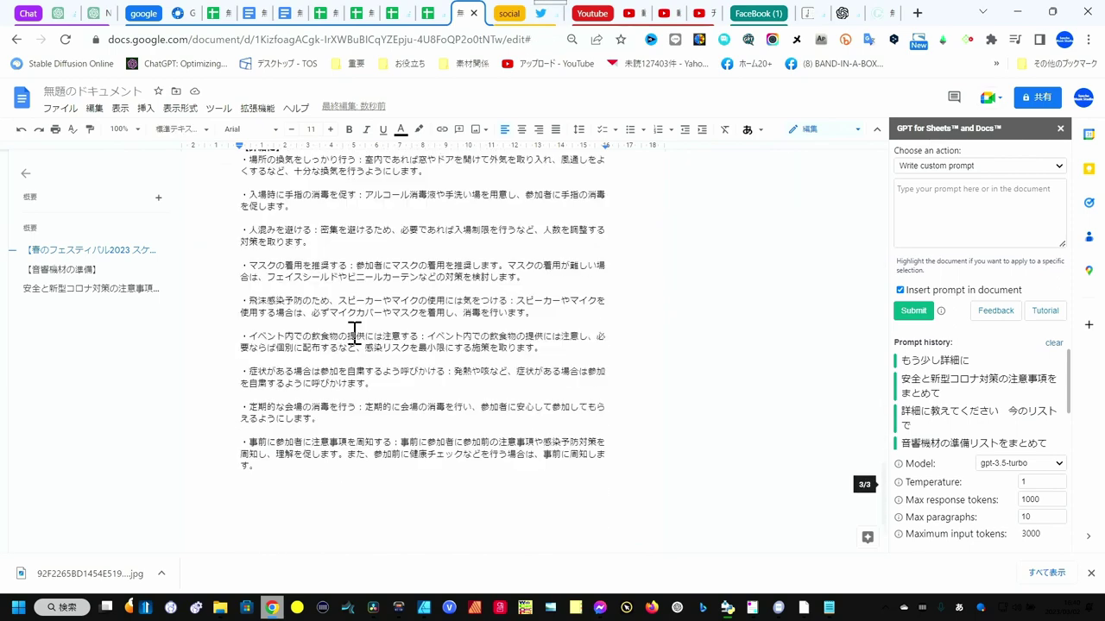
{"action": "scroll", "coordinate": [353, 328], "scroll_direction": "down", "scroll_amount": 2}
{"action": "scroll", "coordinate": [351, 332], "scroll_direction": "up", "scroll_amount": 1}
{"action": "scroll", "coordinate": [351, 333], "scroll_direction": "up", "scroll_amount": 3}
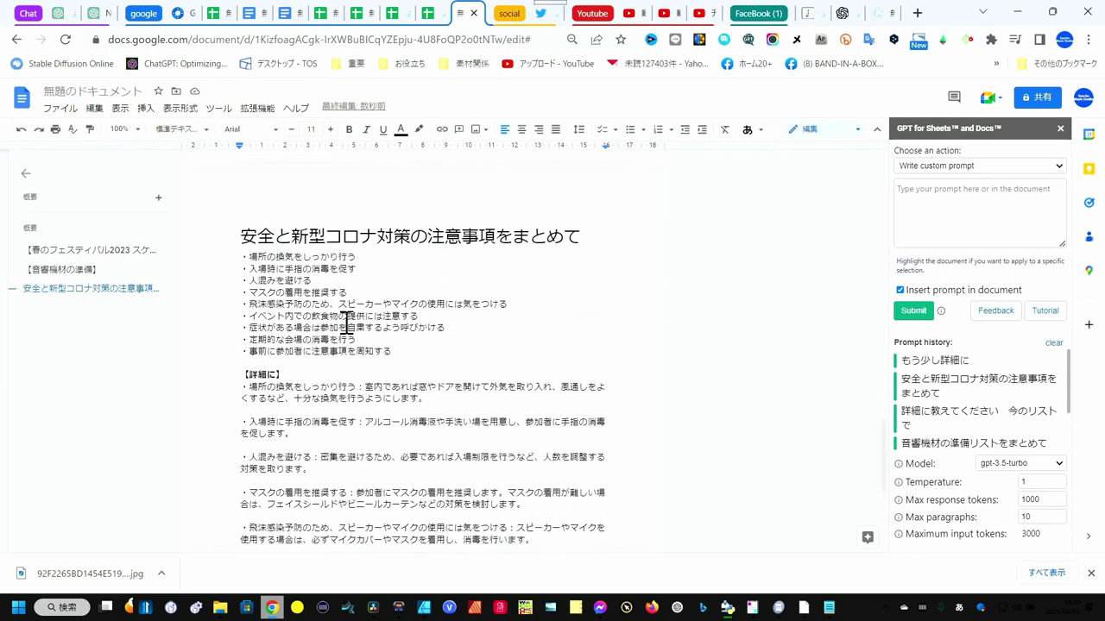
{"action": "scroll", "coordinate": [345, 323], "scroll_direction": "up", "scroll_amount": 3}
{"action": "scroll", "coordinate": [341, 321], "scroll_direction": "up", "scroll_amount": 3}
{"action": "scroll", "coordinate": [332, 318], "scroll_direction": "up", "scroll_amount": 3}
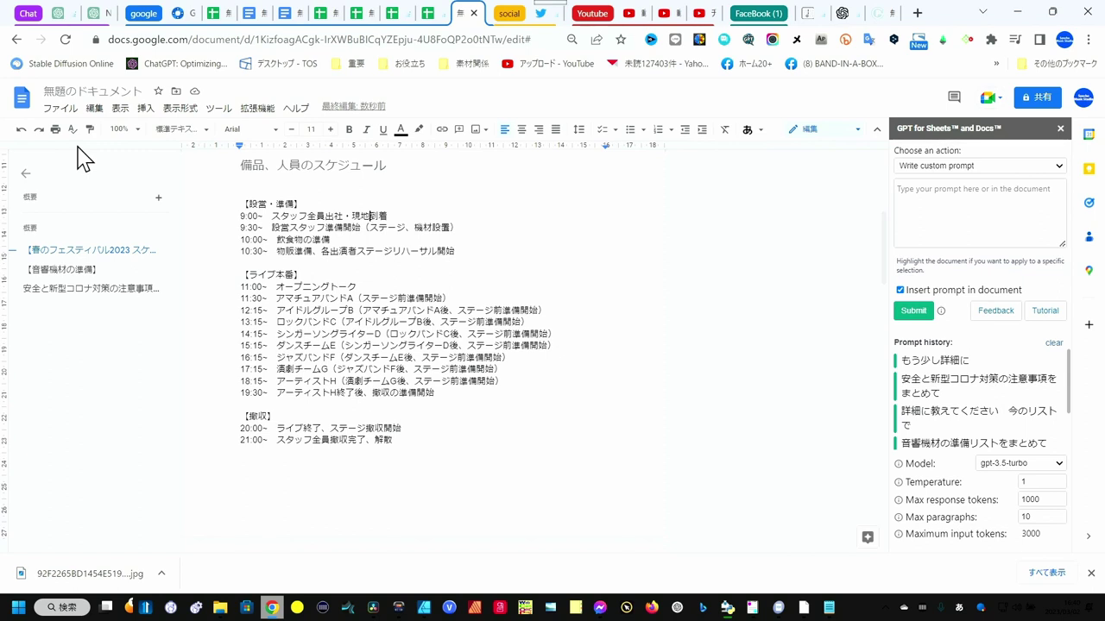
Publish the festival schedule with ウェブに公開 and confirm making it public
{"action": "left_click", "coordinate": [61, 109]}
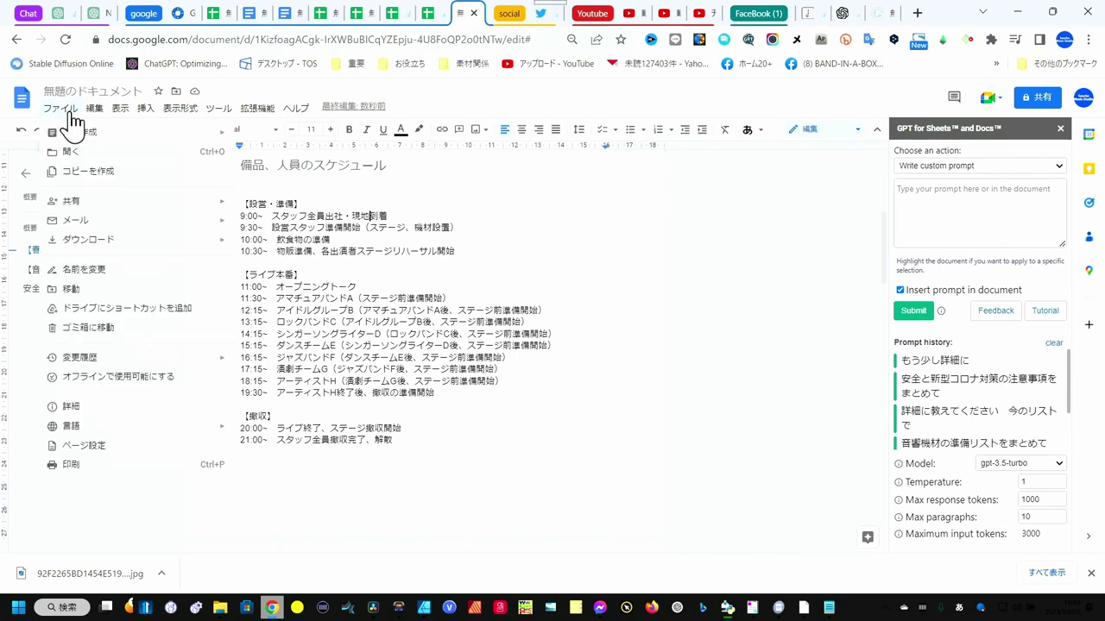
{"action": "mouse_move", "coordinate": [82, 202]}
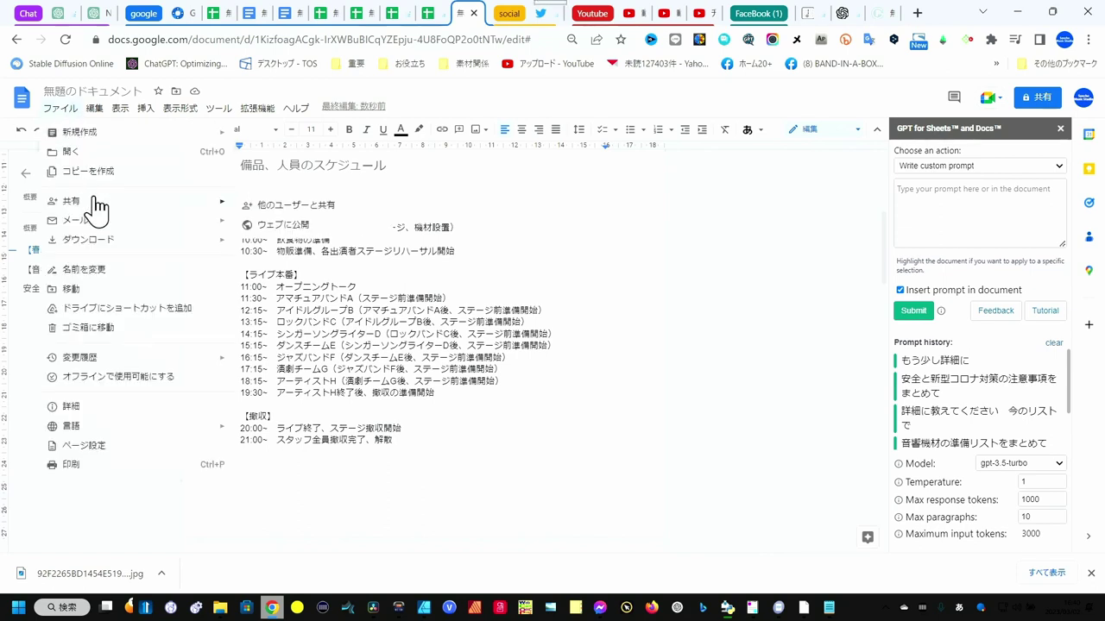
{"action": "left_click", "coordinate": [272, 228]}
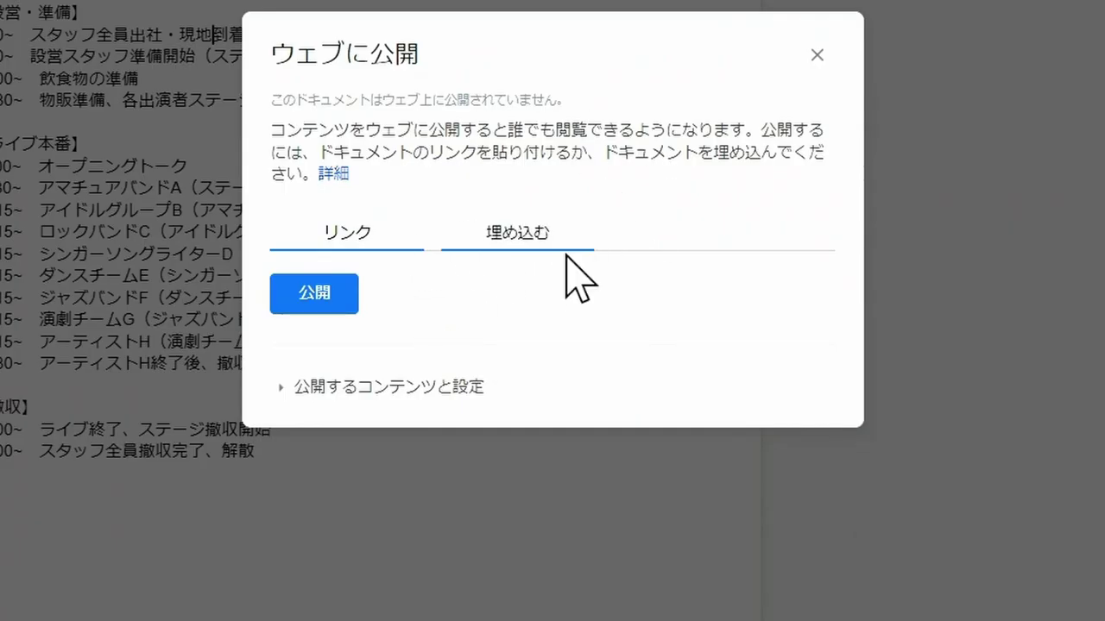
{"action": "left_click", "coordinate": [330, 295]}
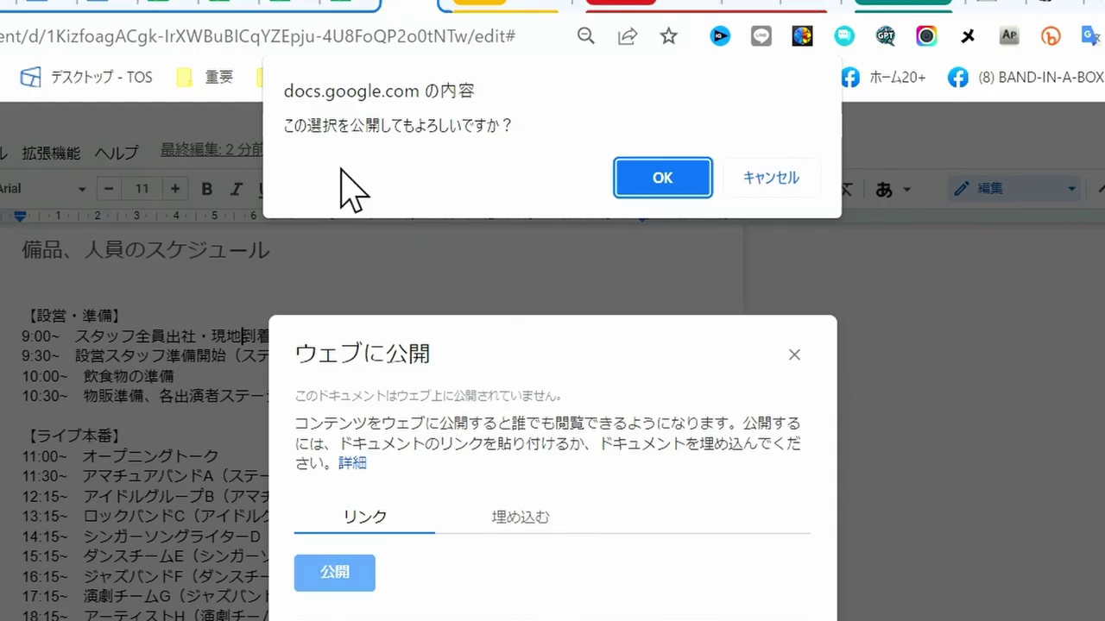
{"action": "left_click", "coordinate": [672, 193]}
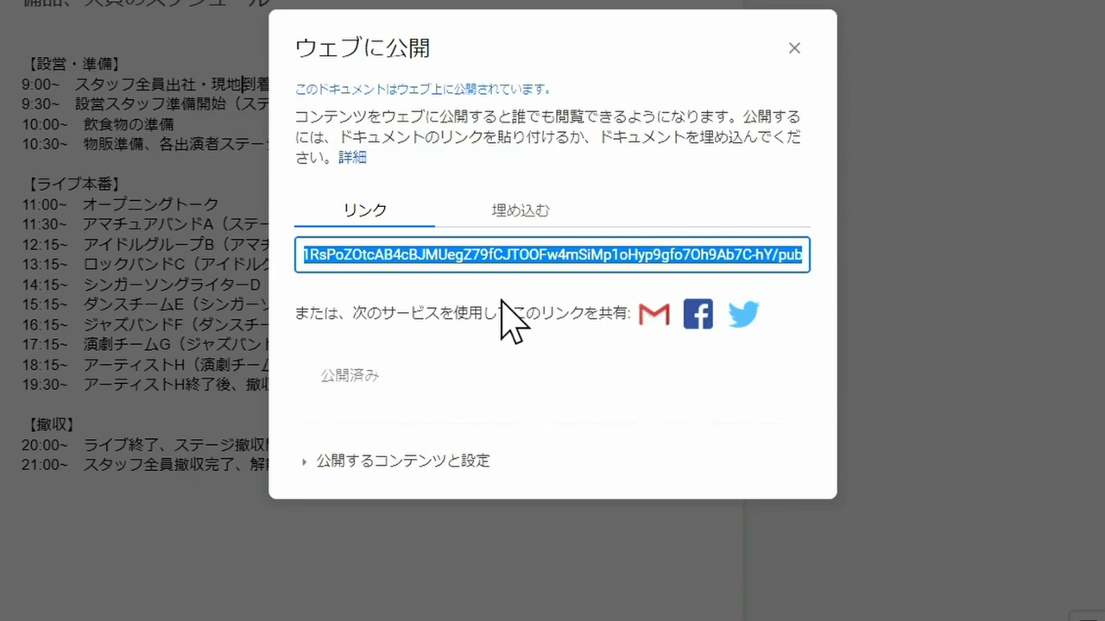
Copy the document's public link from the publish settings and open a new browser tab
{"action": "left_click", "coordinate": [309, 467]}
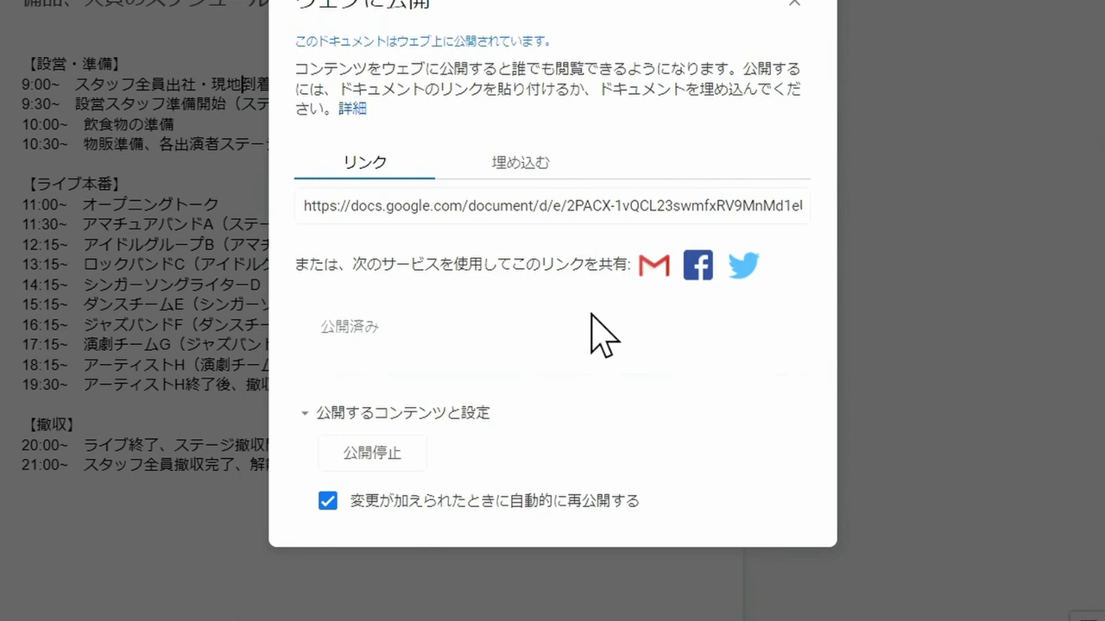
{"action": "left_click", "coordinate": [519, 206]}
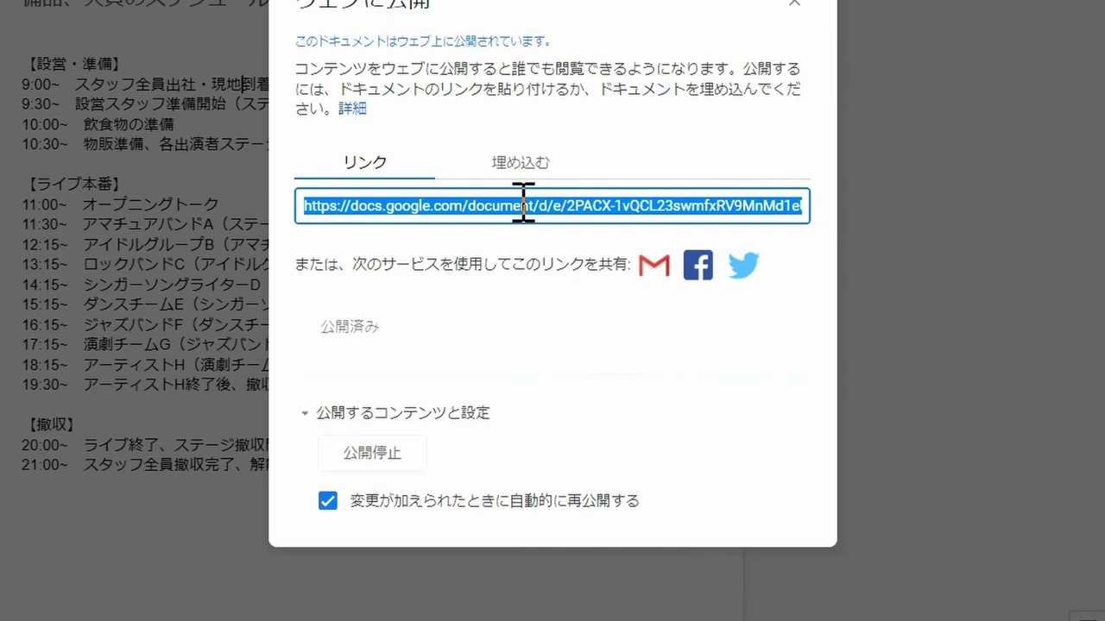
{"action": "left_click", "coordinate": [918, 13]}
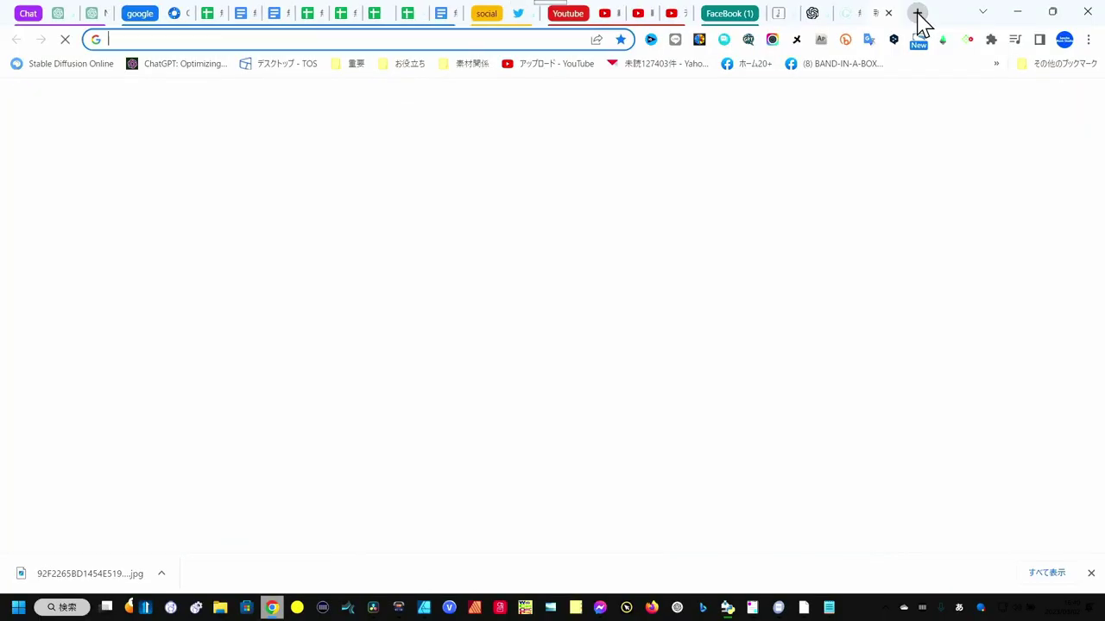
Paste the copied public link into the address bar and load the published page
{"action": "left_click", "coordinate": [313, 41]}
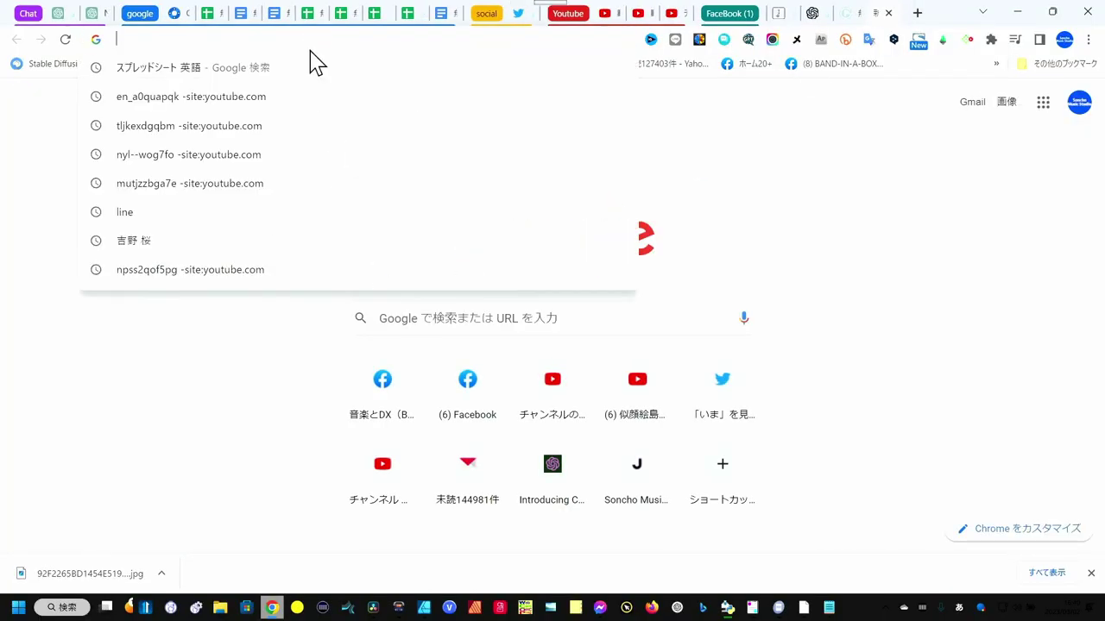
{"action": "key", "text": "ctrl+v"}
{"action": "left_click", "coordinate": [316, 66]}
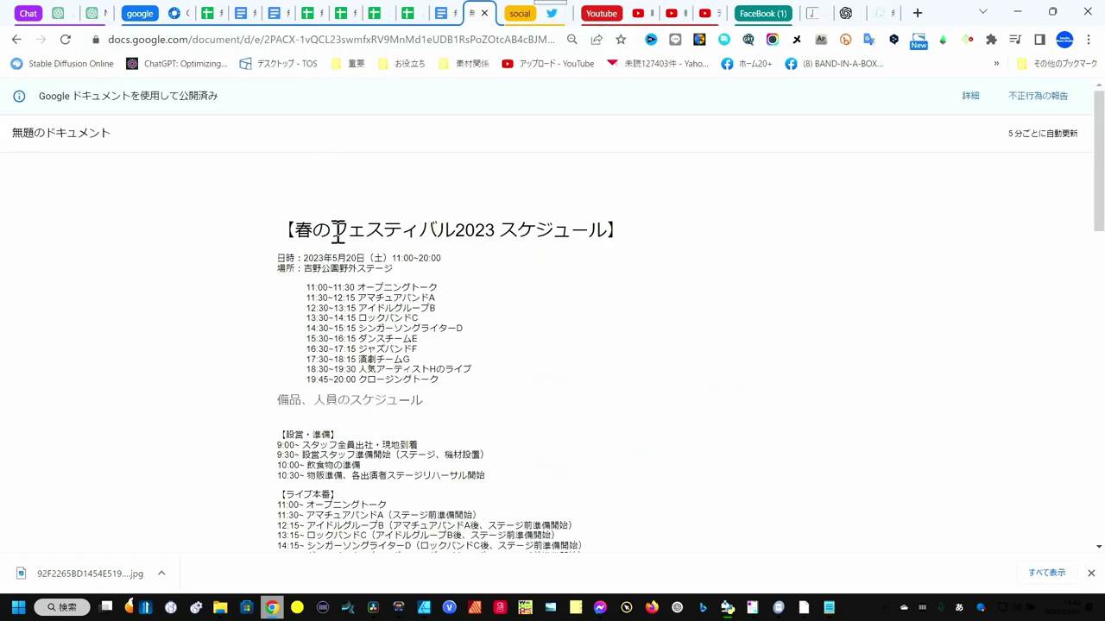
Scroll through the published festival schedule from top to bottom and back
{"action": "scroll", "coordinate": [337, 233], "scroll_direction": "down", "scroll_amount": 2}
{"action": "scroll", "coordinate": [337, 238], "scroll_direction": "up", "scroll_amount": 1}
{"action": "scroll", "coordinate": [338, 237], "scroll_direction": "up", "scroll_amount": 1}
{"action": "scroll", "coordinate": [339, 233], "scroll_direction": "down", "scroll_amount": 1}
{"action": "scroll", "coordinate": [340, 233], "scroll_direction": "down", "scroll_amount": 1}
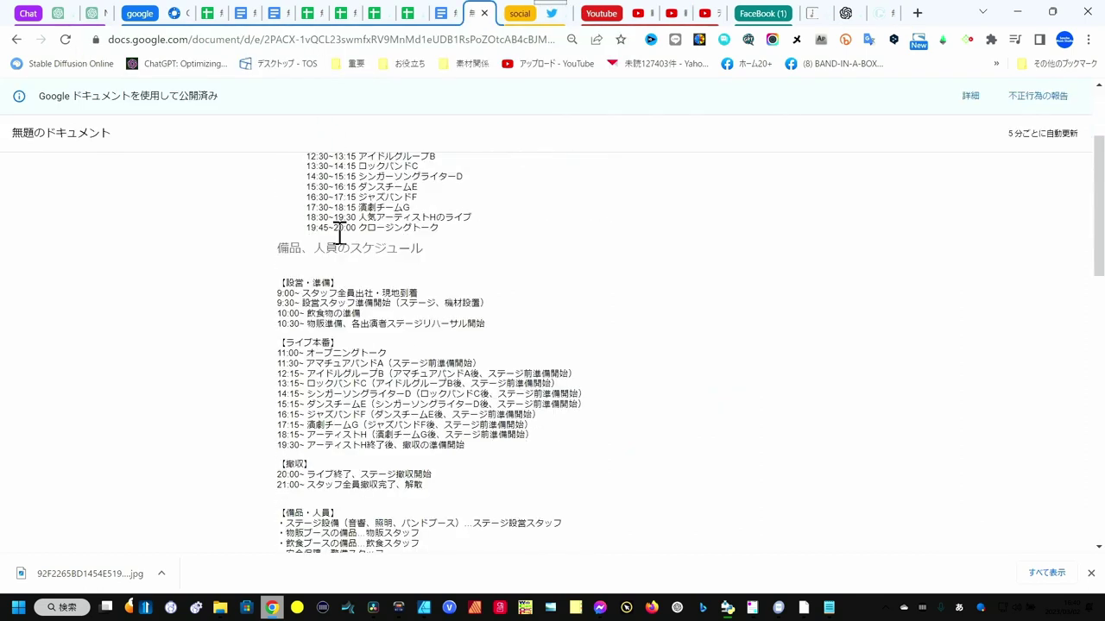
{"action": "scroll", "coordinate": [339, 233], "scroll_direction": "down", "scroll_amount": 1}
{"action": "scroll", "coordinate": [340, 233], "scroll_direction": "down", "scroll_amount": 1}
{"action": "scroll", "coordinate": [341, 231], "scroll_direction": "down", "scroll_amount": 2}
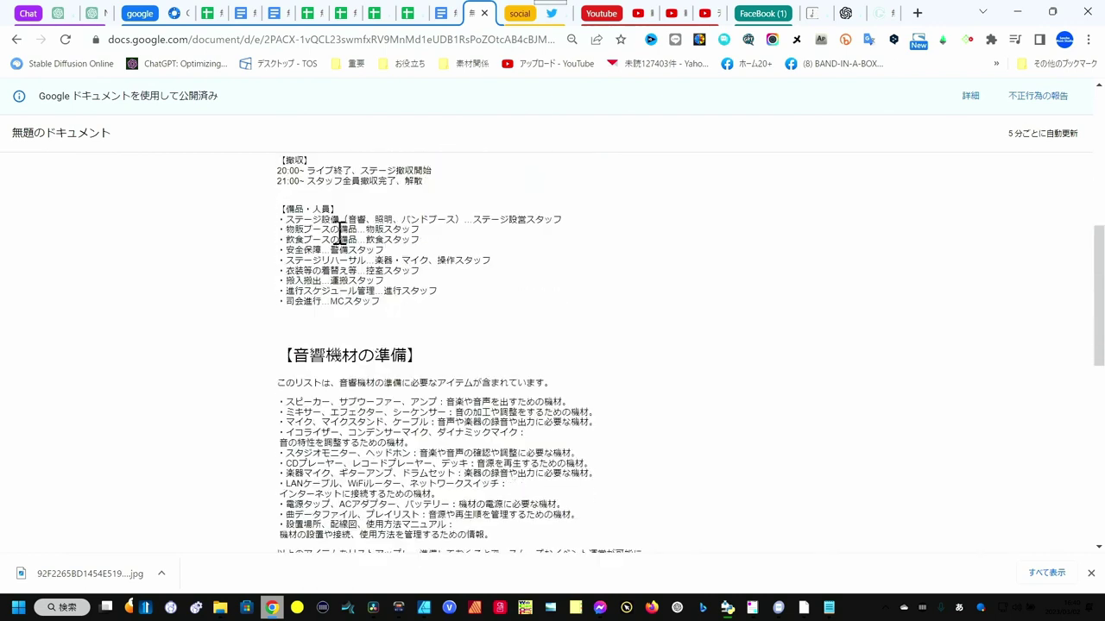
{"action": "scroll", "coordinate": [341, 231], "scroll_direction": "down", "scroll_amount": 2}
{"action": "scroll", "coordinate": [340, 231], "scroll_direction": "down", "scroll_amount": 1}
{"action": "scroll", "coordinate": [341, 231], "scroll_direction": "down", "scroll_amount": 2}
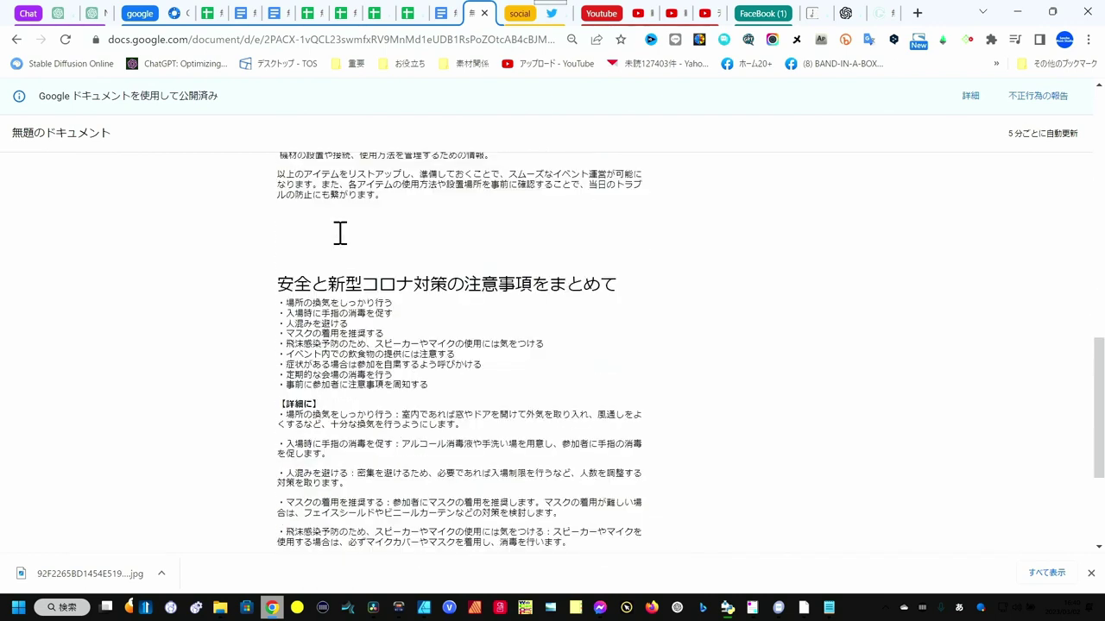
{"action": "scroll", "coordinate": [341, 233], "scroll_direction": "down", "scroll_amount": 1}
{"action": "scroll", "coordinate": [341, 233], "scroll_direction": "down", "scroll_amount": 2}
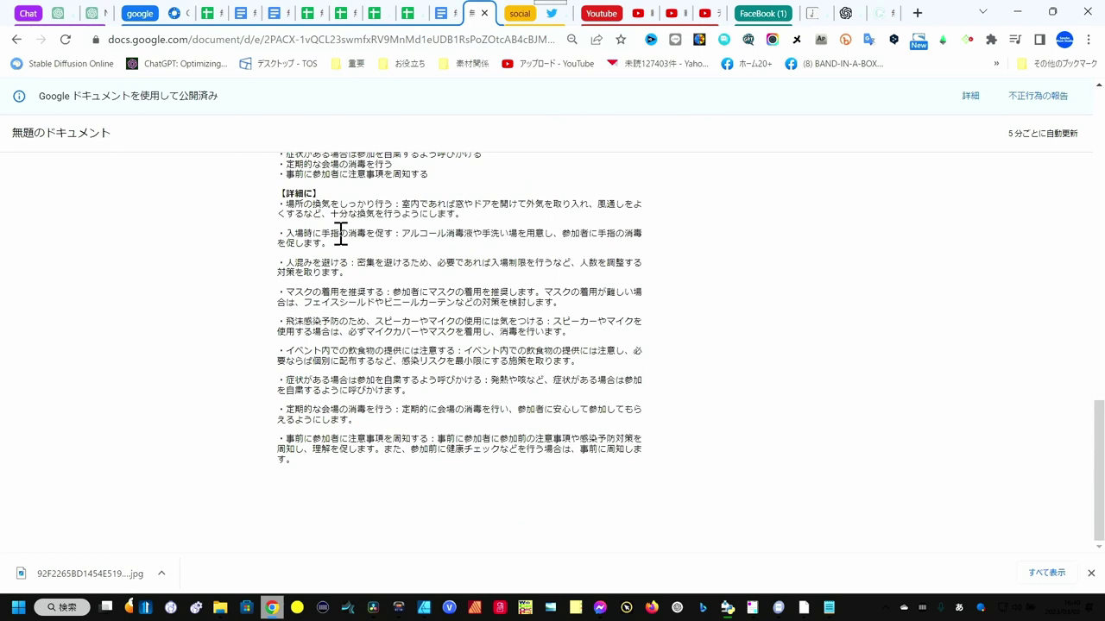
{"action": "scroll", "coordinate": [341, 239], "scroll_direction": "up", "scroll_amount": 4}
{"action": "scroll", "coordinate": [340, 240], "scroll_direction": "up", "scroll_amount": 2}
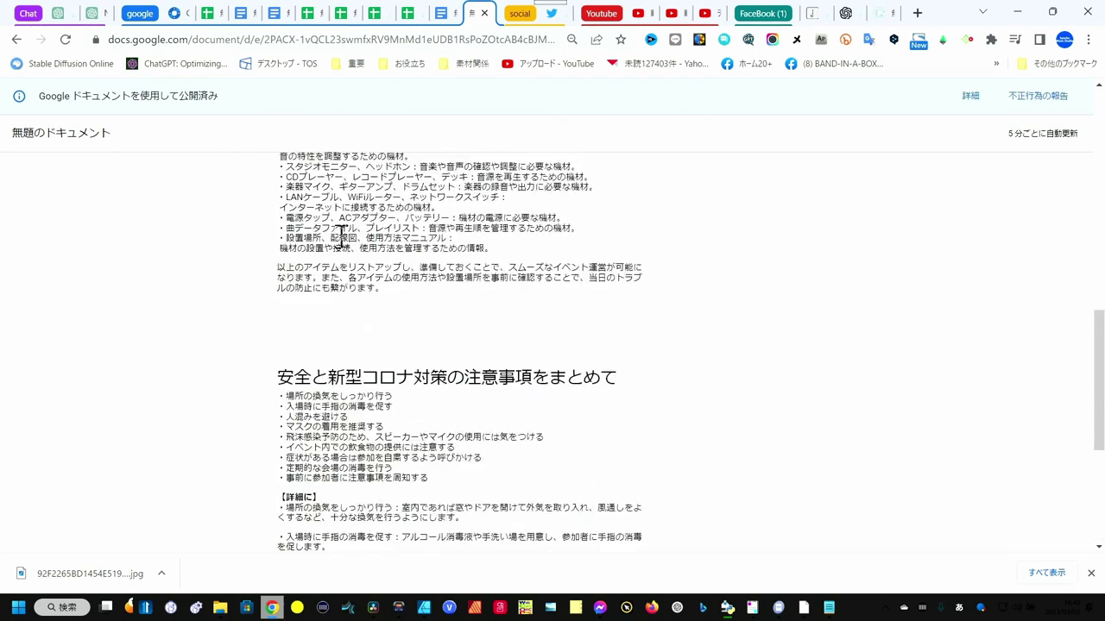
{"action": "scroll", "coordinate": [342, 242], "scroll_direction": "up", "scroll_amount": 1}
{"action": "scroll", "coordinate": [342, 245], "scroll_direction": "up", "scroll_amount": 1}
{"action": "scroll", "coordinate": [337, 243], "scroll_direction": "up", "scroll_amount": 4}
{"action": "scroll", "coordinate": [324, 242], "scroll_direction": "up", "scroll_amount": 4}
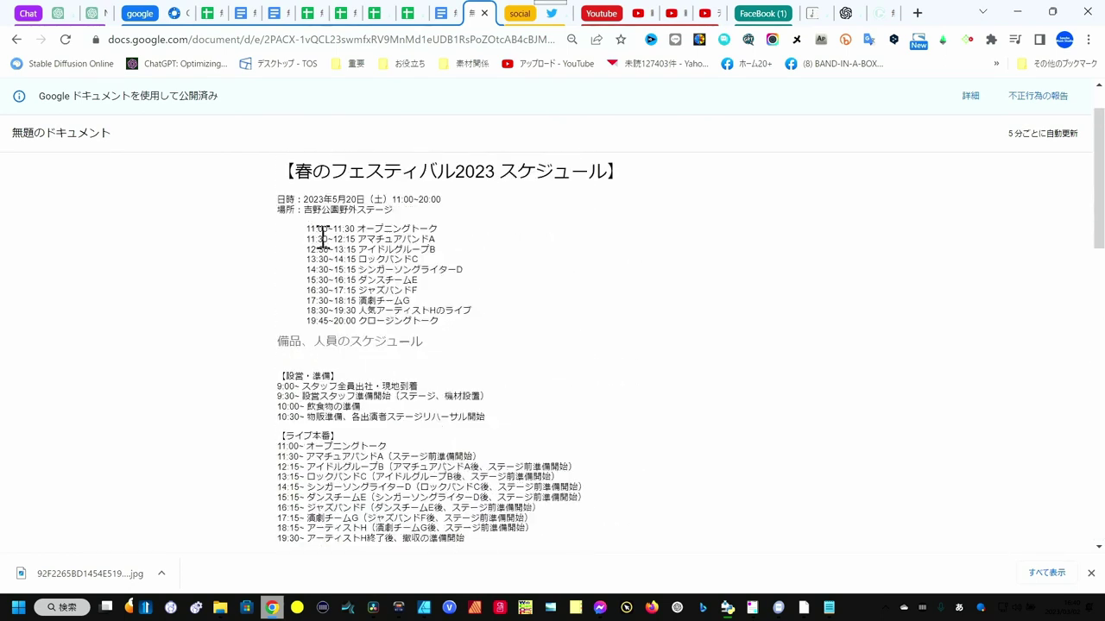
{"action": "scroll", "coordinate": [311, 242], "scroll_direction": "up", "scroll_amount": 1}
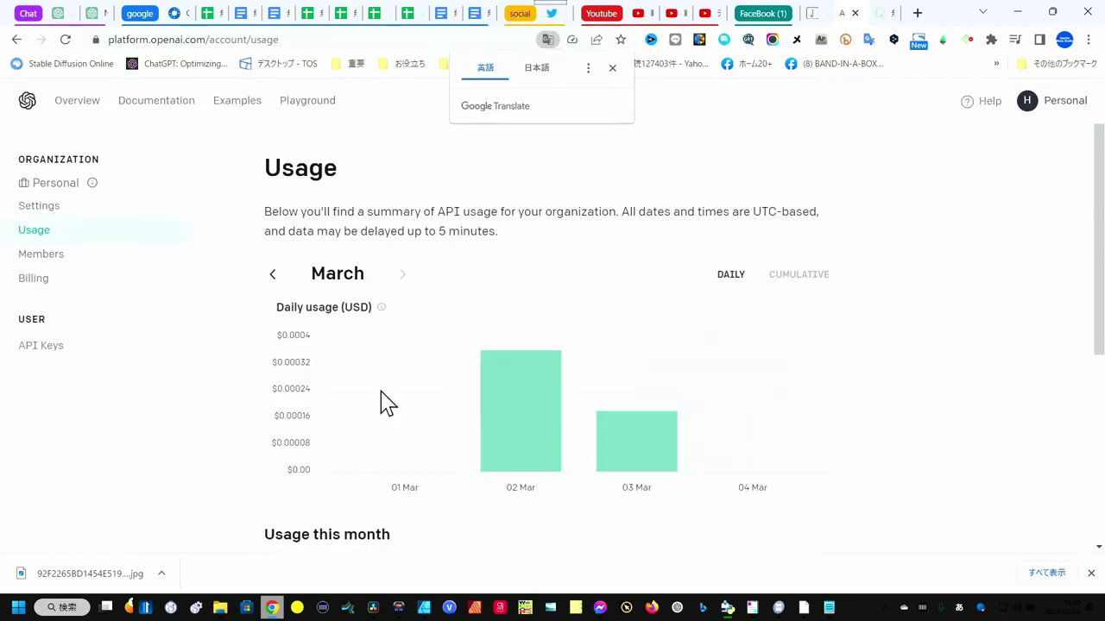
Translate the OpenAI API usage page into Japanese with 日本語に翻訳
{"action": "right_click", "coordinate": [221, 257]}
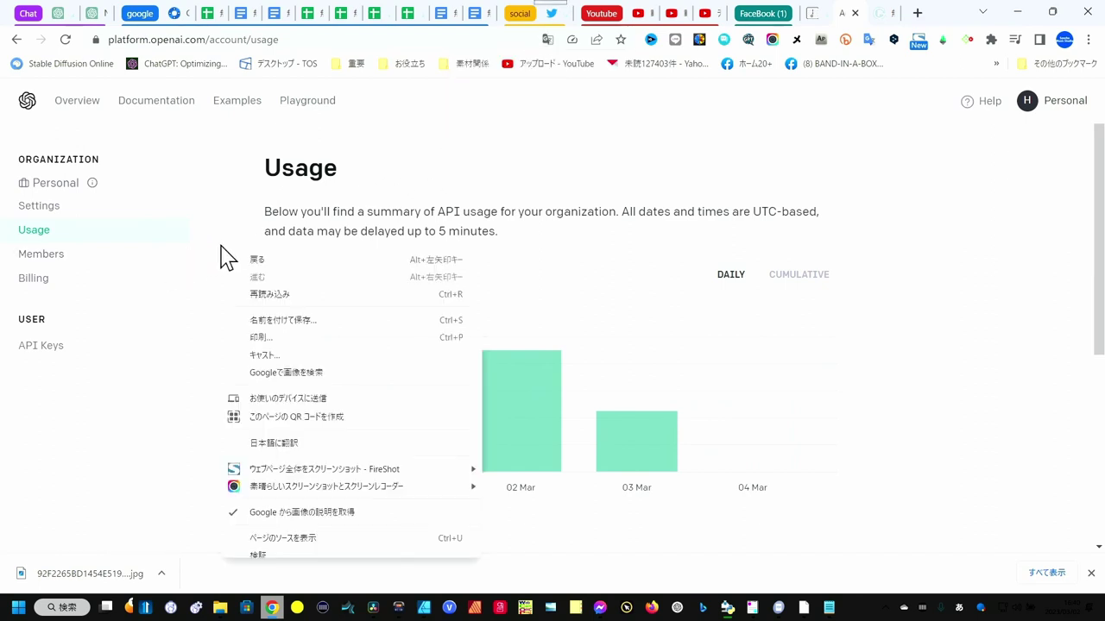
{"action": "left_click", "coordinate": [290, 442]}
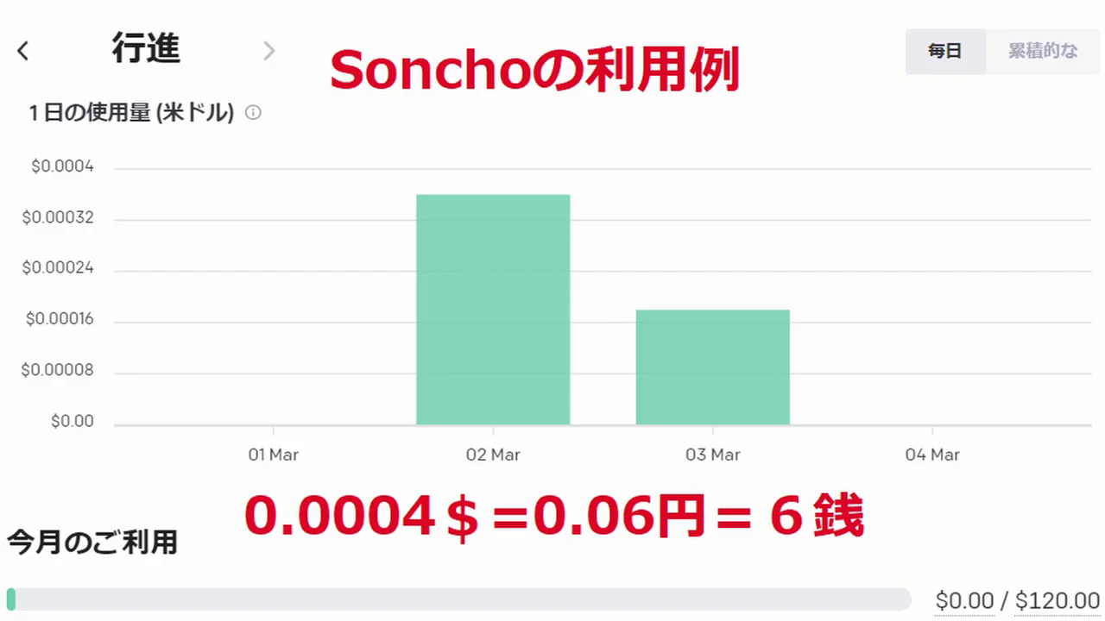